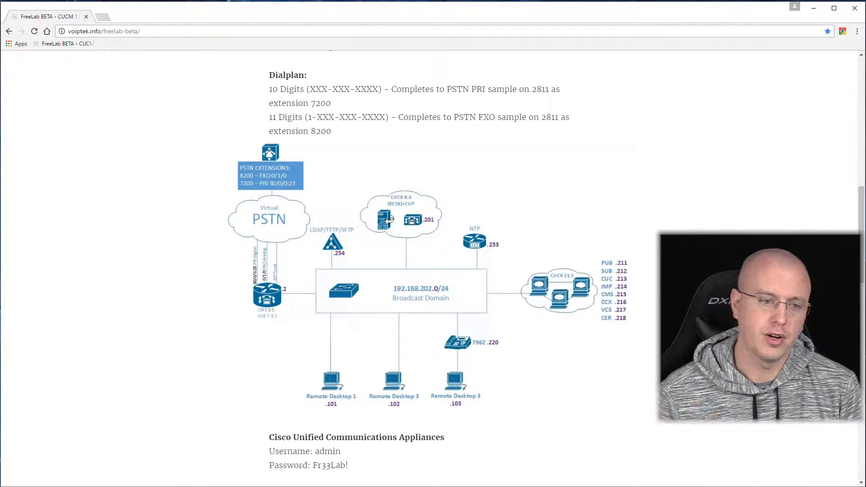
Scroll through the local web page before starting the remote session.
scroll(216, 328, down, 5)
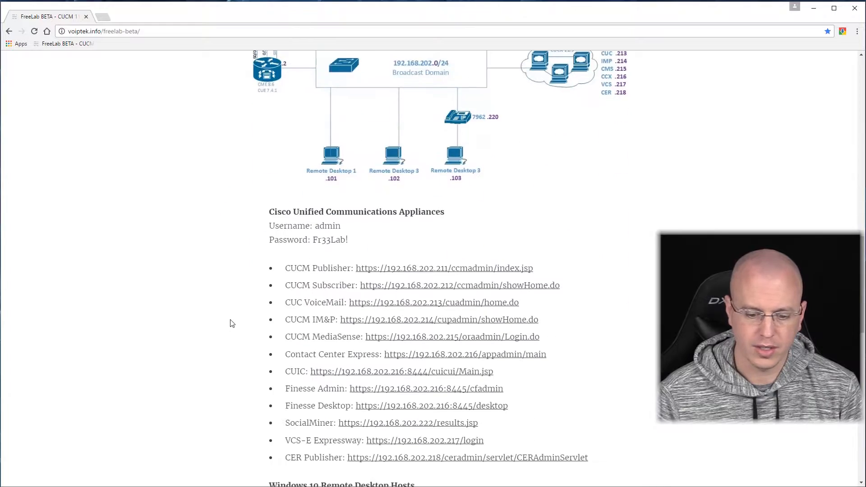
middle_click(204, 232)
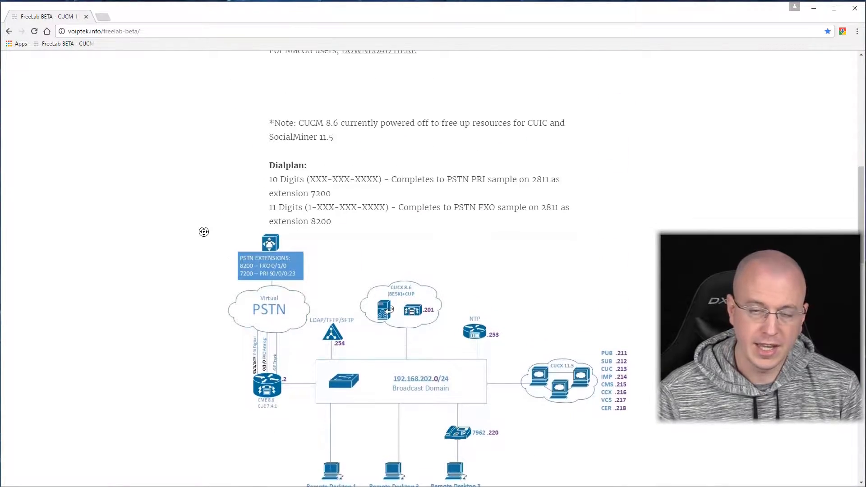
scroll(217, 276, down, 10)
scroll(128, 127, up, 20)
scroll(149, 205, down, 6)
middle_click(149, 204)
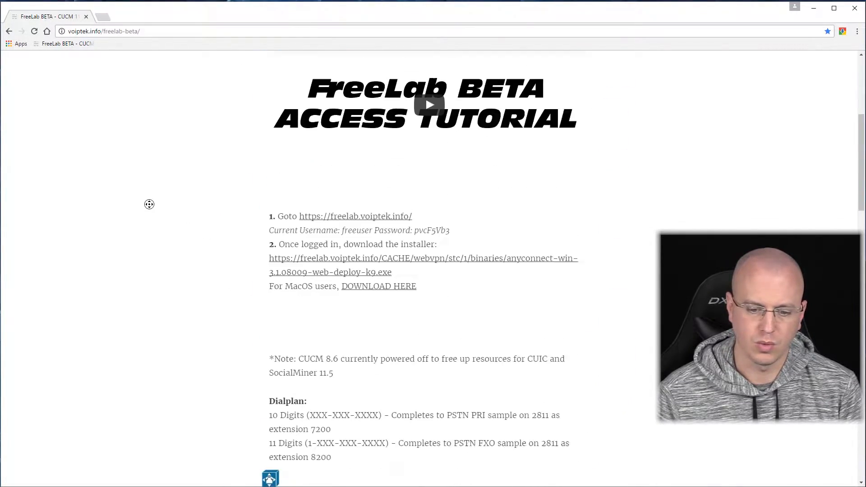
scroll(150, 204, down, 9)
scroll(150, 205, up, 3)
middle_click(150, 204)
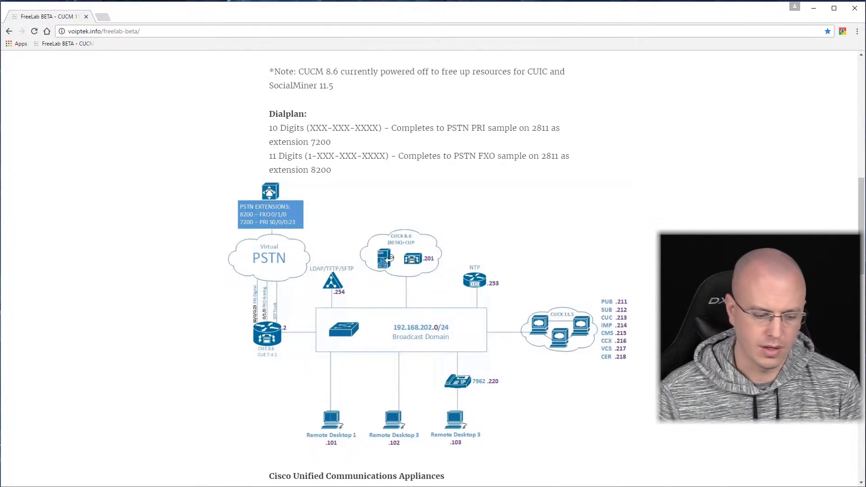
scroll(58, 416, down, 15)
scroll(124, 292, up, 10)
middle_click(123, 286)
scroll(123, 287, up, 2)
middle_click(123, 286)
scroll(123, 286, down, 9)
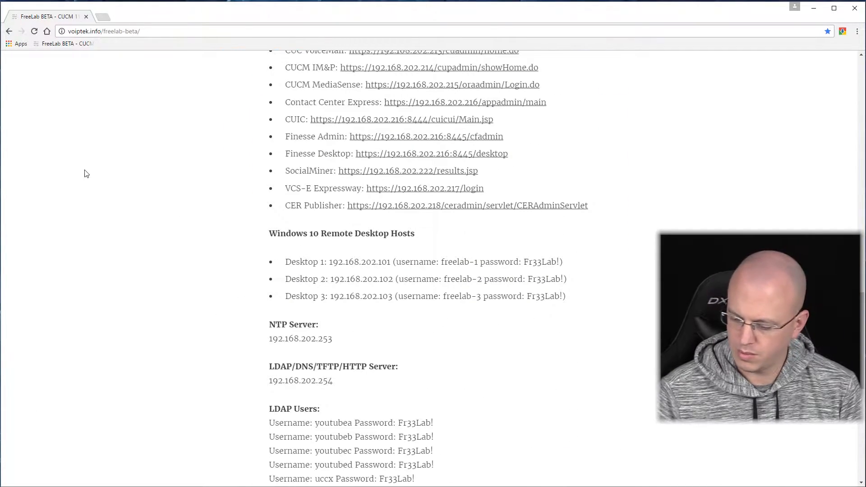
scroll(75, 183, up, 9)
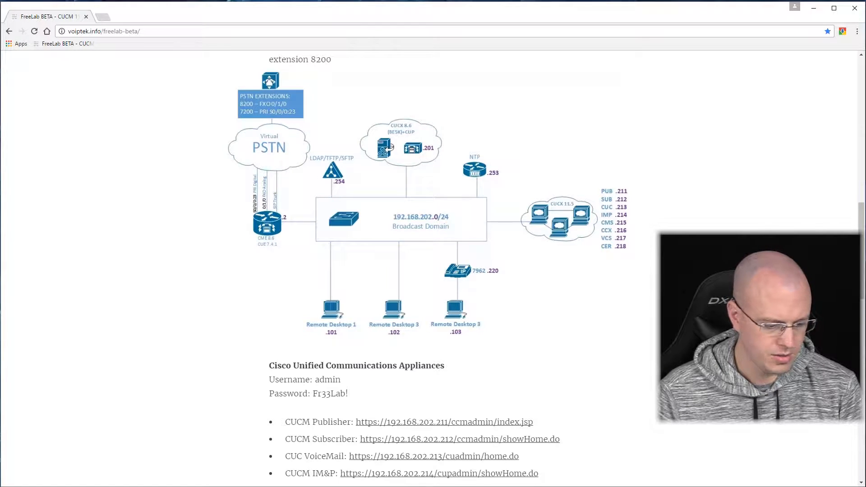
Connect Remote Desktop to the lab computer 192.168.202.102.
key(super)
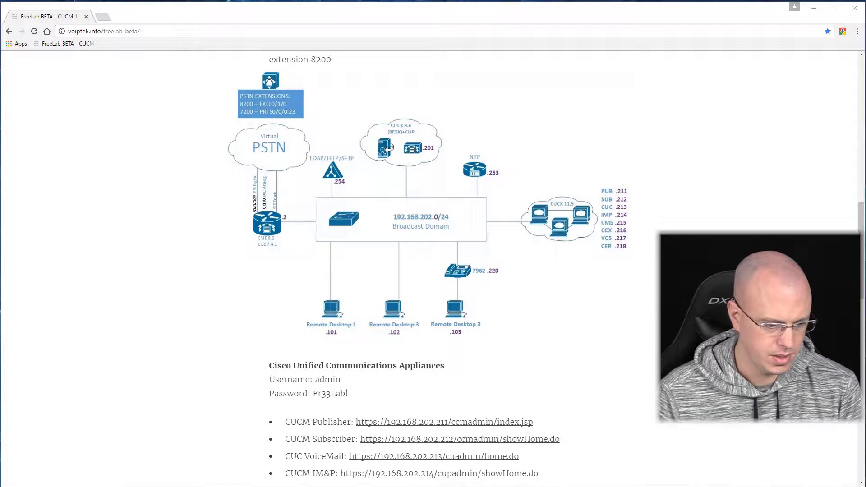
click(398, 185)
click(384, 201)
click(385, 232)
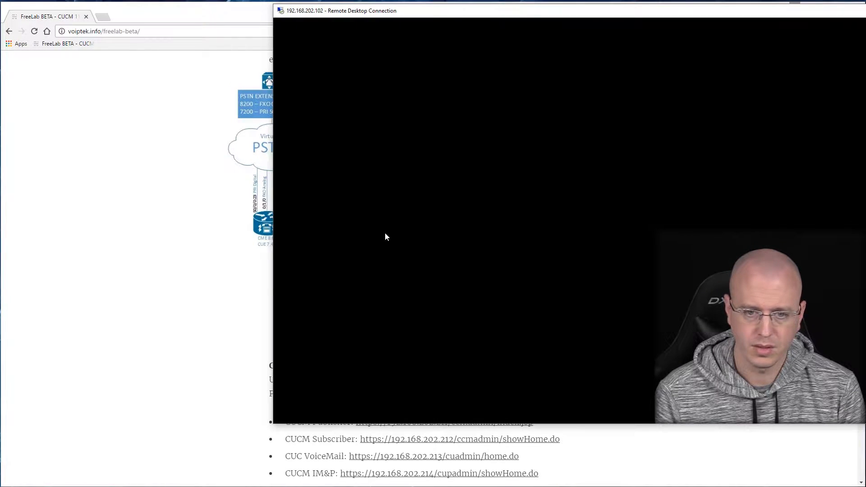
Open maximized Chrome on the remote desktop at the CUCM PUB1 Console login page.
drag(521, 13, 245, 9)
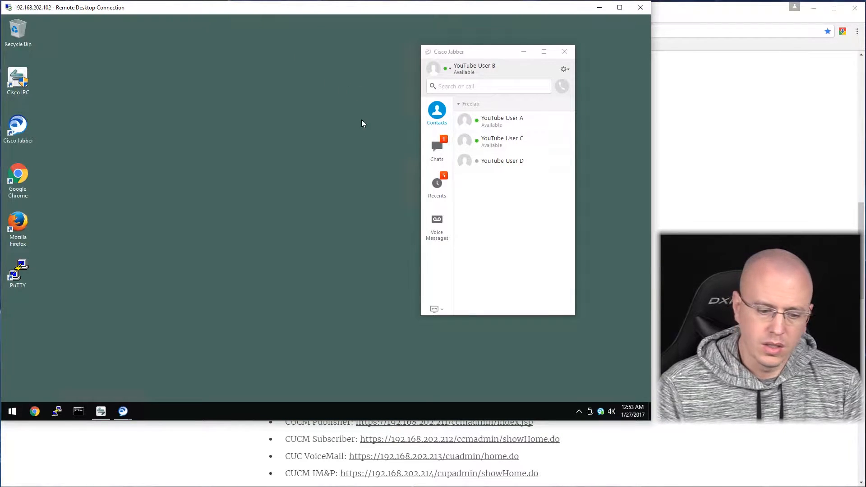
click(35, 411)
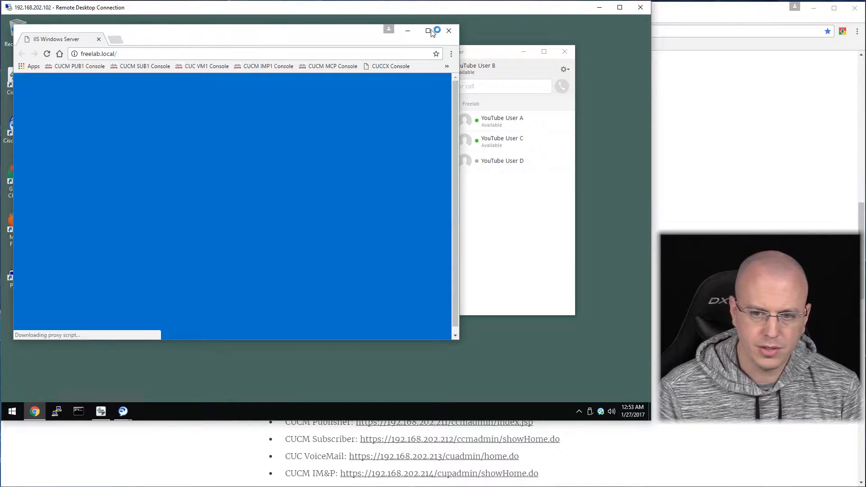
click(429, 31)
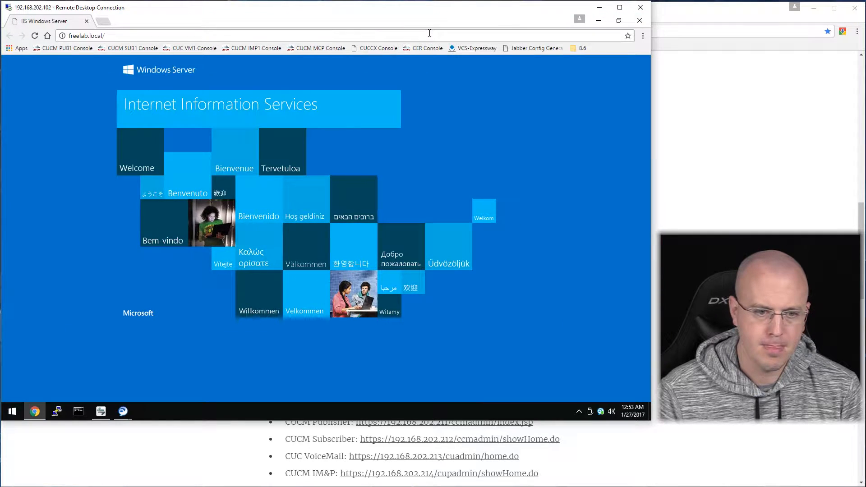
click(76, 48)
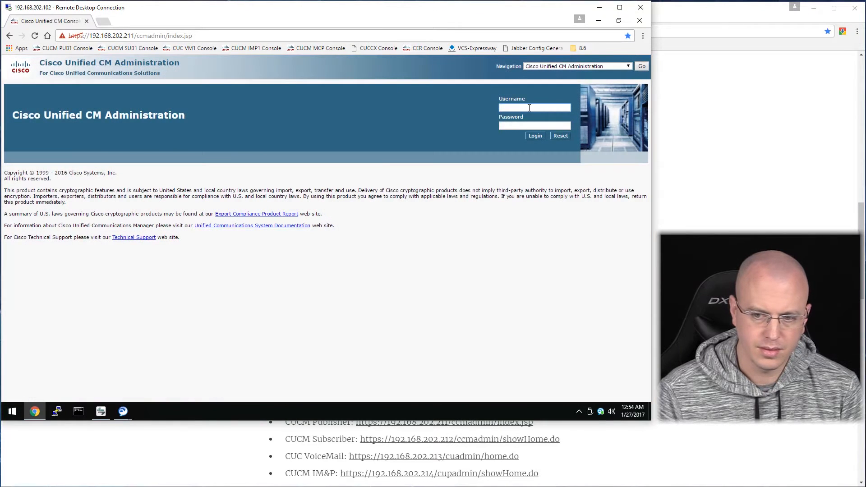
Sign in to CUCM Administration as admin and open the Device > Phone list.
click(529, 108)
text(admin)
key(Tab)
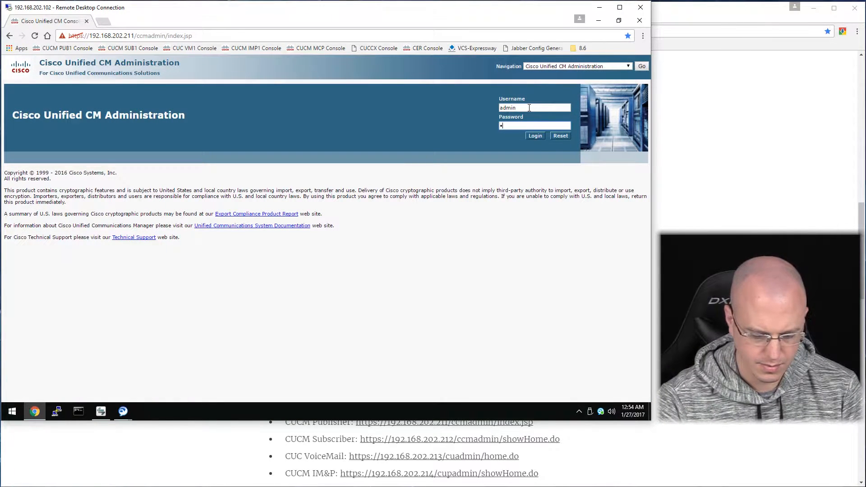
text(•••••••)
key(Return)
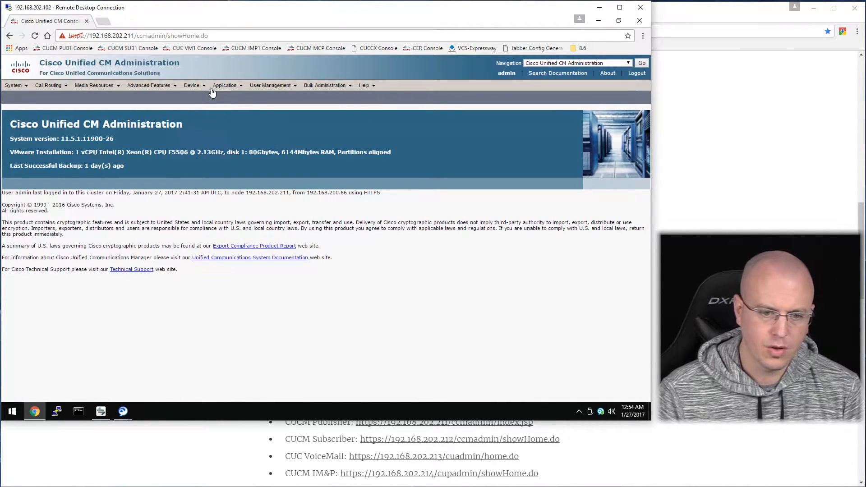
mouse_move(193, 86)
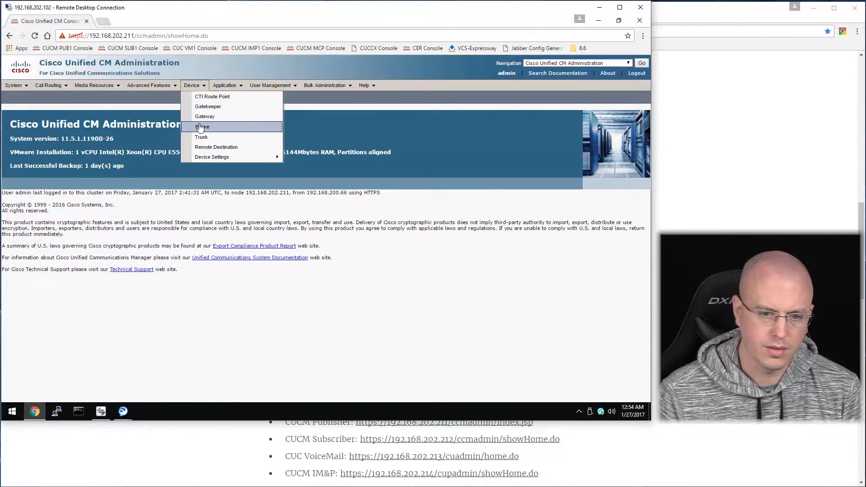
click(200, 128)
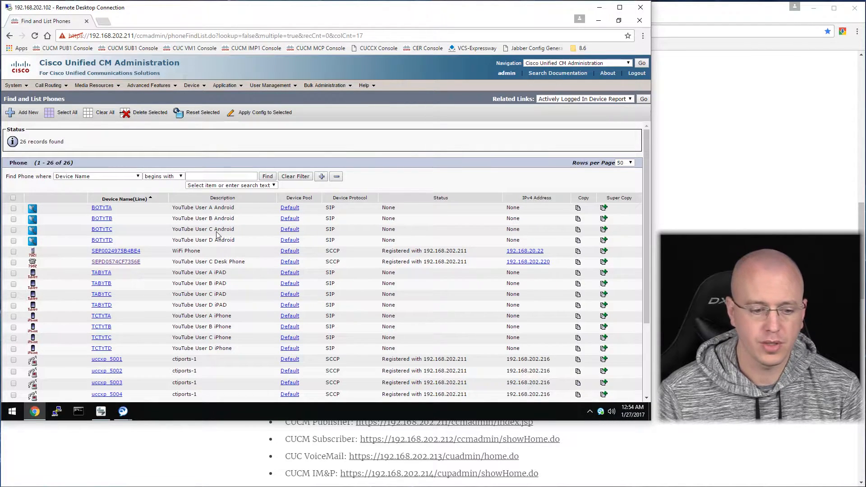
Highlight the A iPAD and TABYTD–TCTYTC phone descriptions, then clear the highlight.
scroll(202, 244, down, 1)
drag(226, 227, 209, 229)
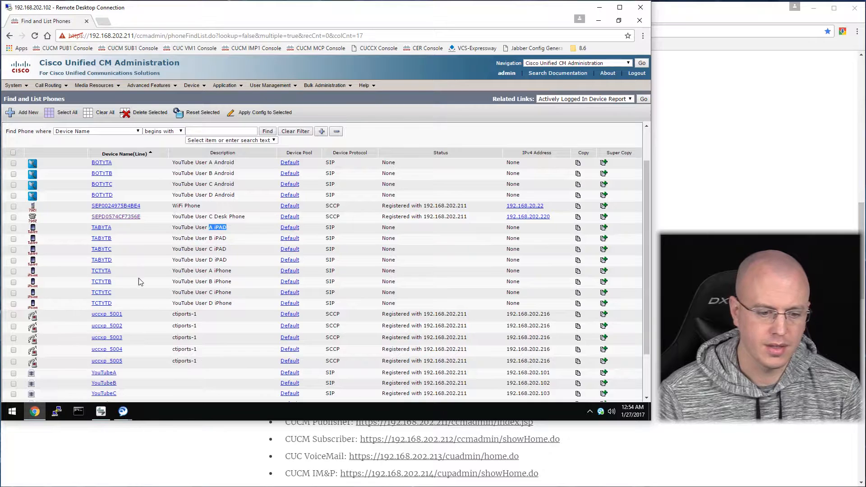
drag(180, 262, 225, 293)
click(232, 292)
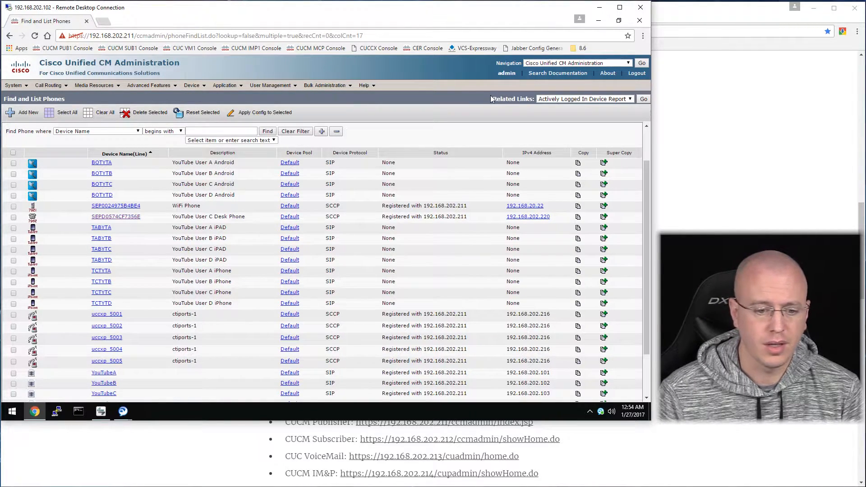
Scroll through the rest of the phone list, then bring the local FreeLab BETA page forward.
scroll(471, 249, down, 3)
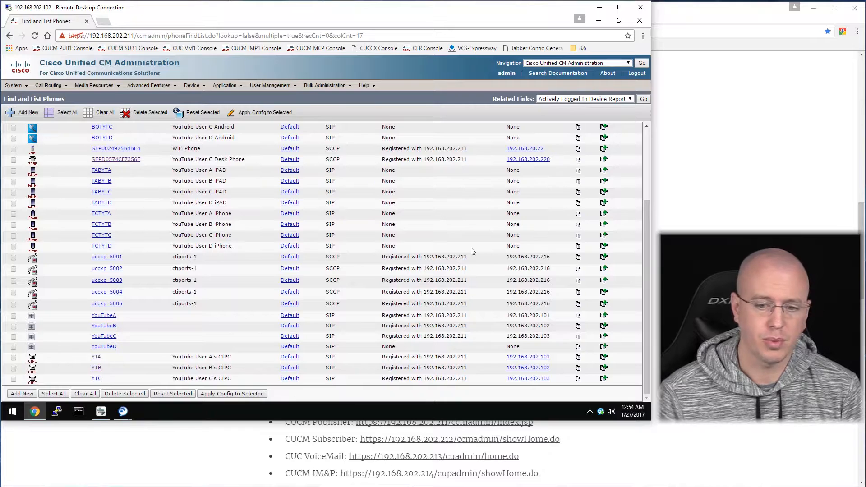
scroll(472, 251, up, 5)
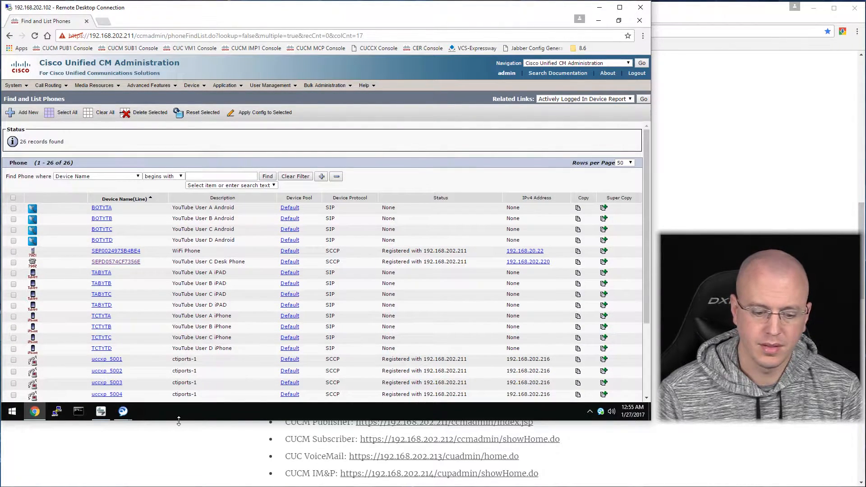
click(178, 438)
scroll(334, 131, up, 4)
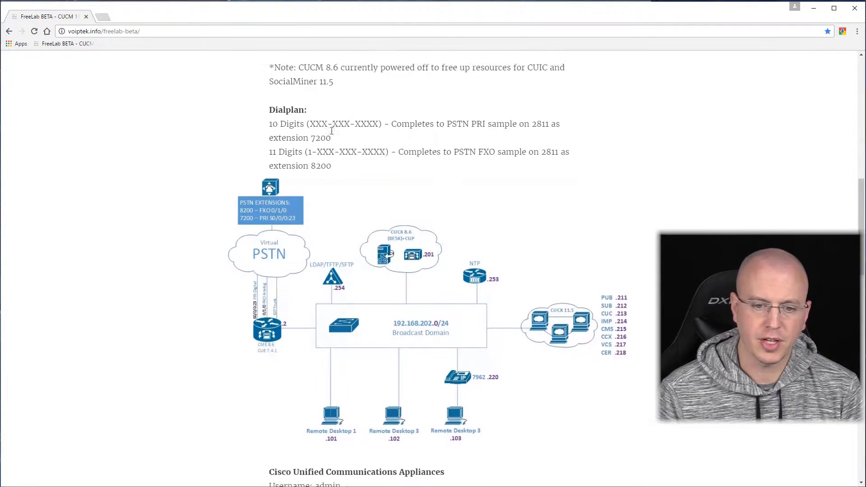
Review the FreeLab Dialplan section, then return to the remote CUCM phone list.
scroll(332, 130, up, 2)
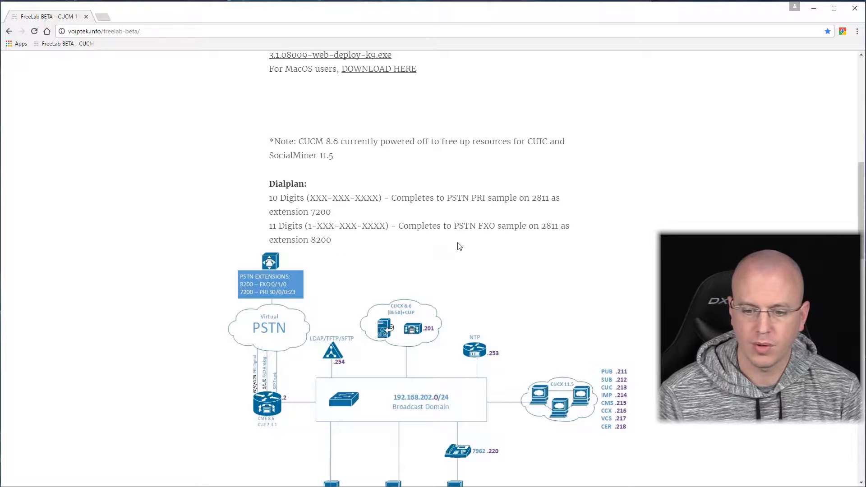
scroll(459, 245, down, 1)
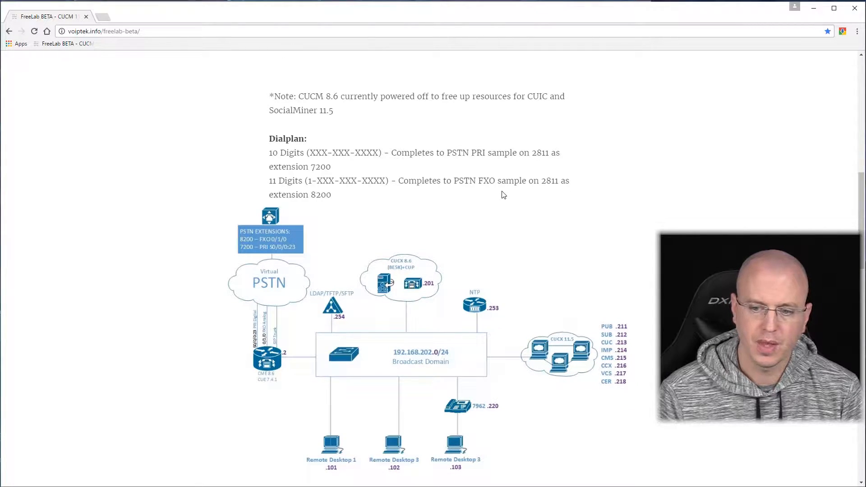
scroll(371, 189, down, 1)
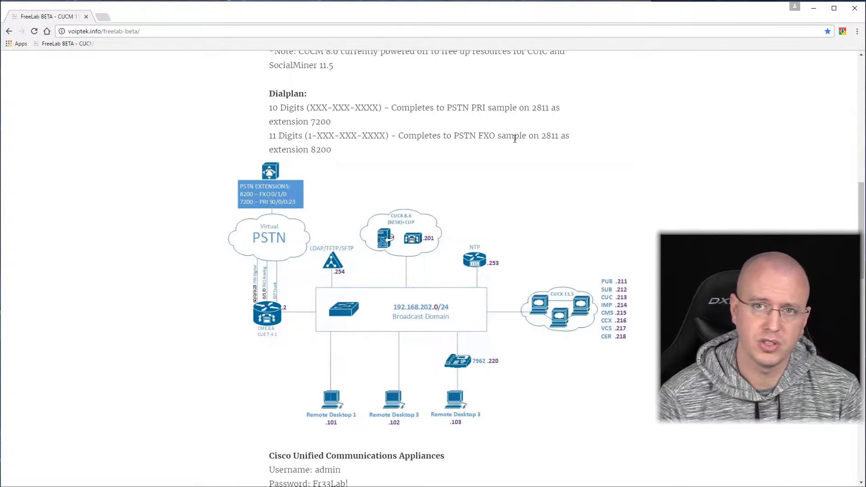
scroll(315, 260, down, 3)
scroll(314, 260, up, 5)
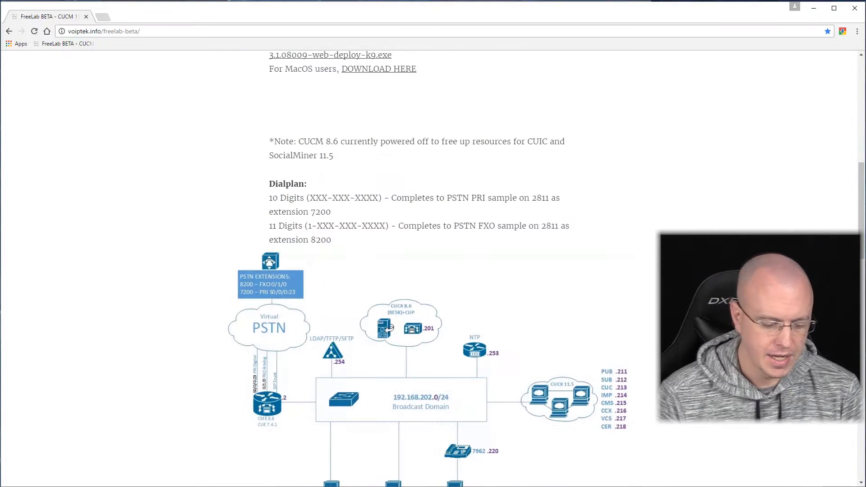
key(alt+Tab)
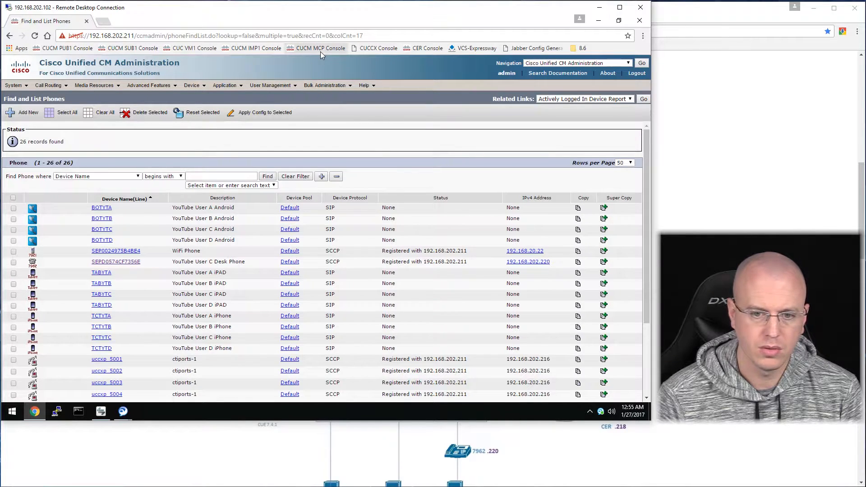
Open 192.168.202.216/appadmin, bypass the certificate warning, and sign in as admin.
click(369, 48)
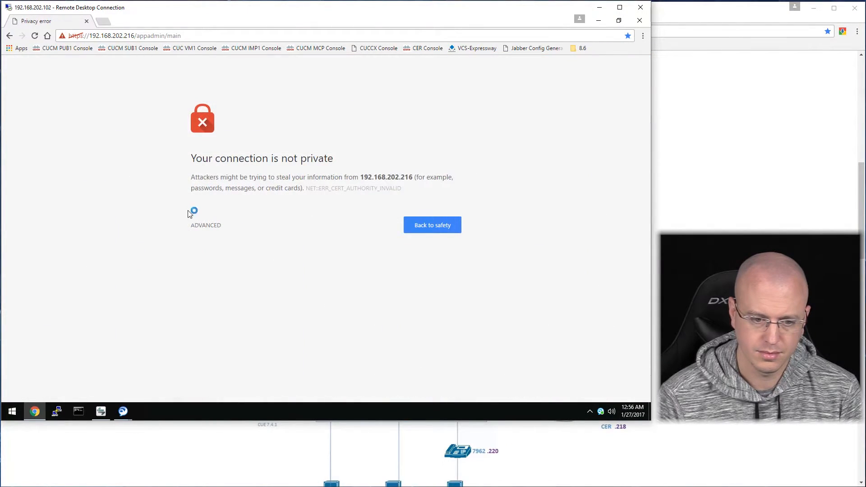
click(206, 225)
click(245, 301)
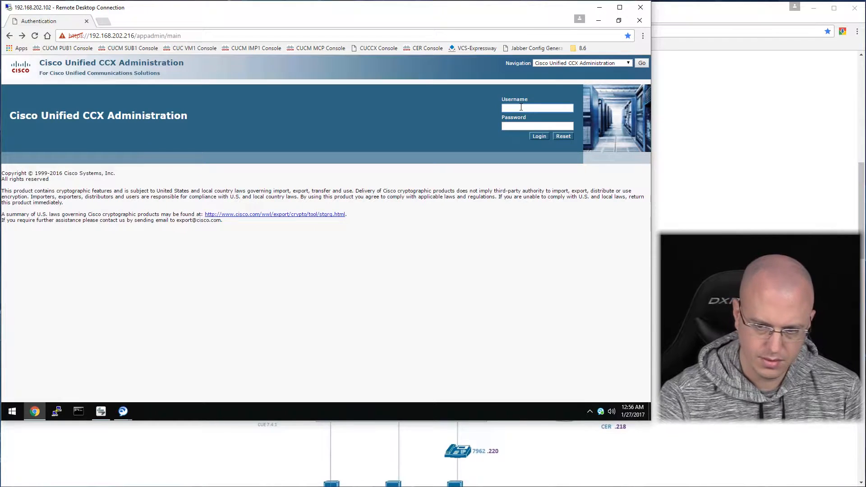
text(admin)
key(Tab)
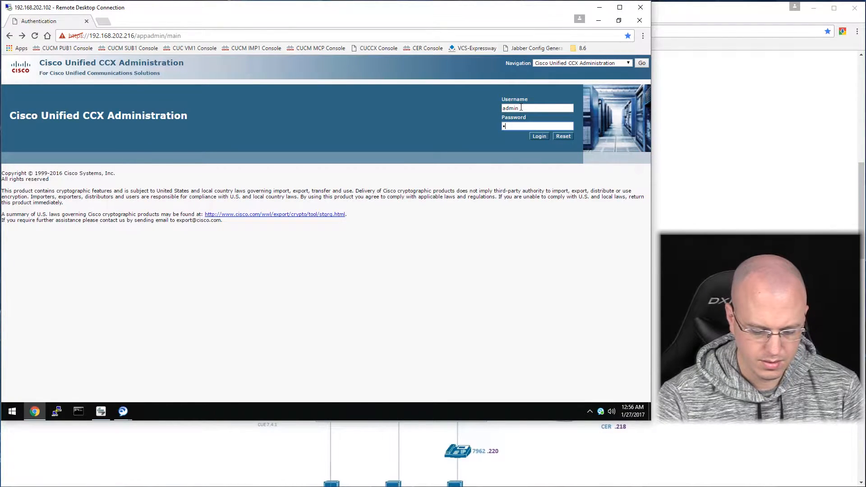
text(••••••••)
key(Return)
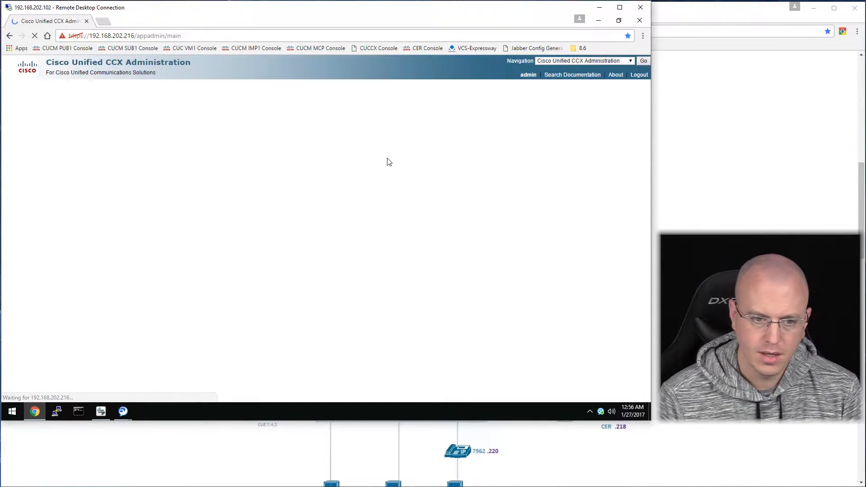
Download the Cisco Unified CCX Editor installer from Tools > Plug-ins.
click(146, 84)
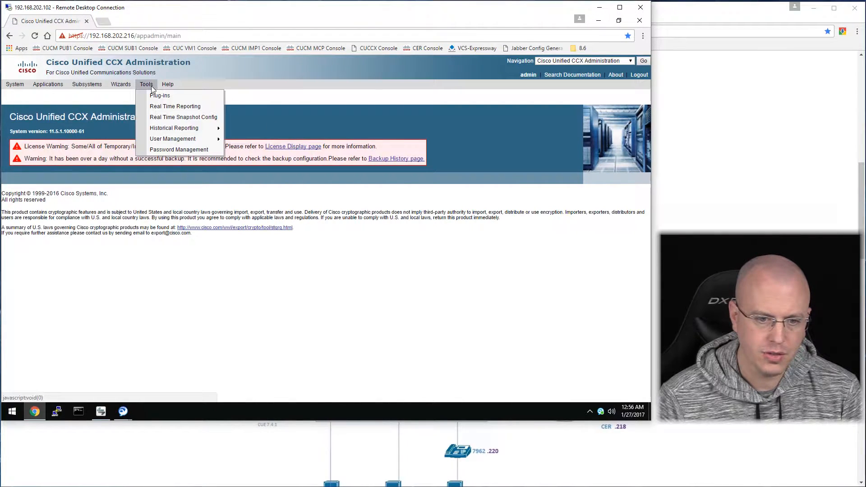
click(160, 97)
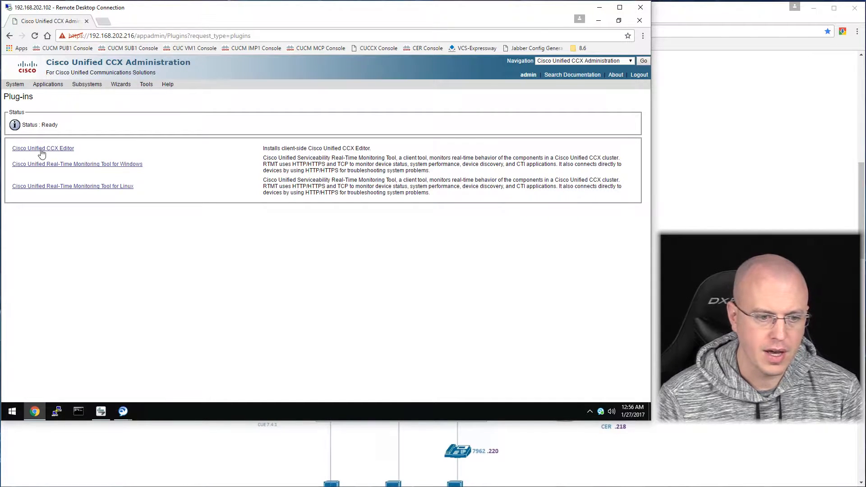
click(65, 151)
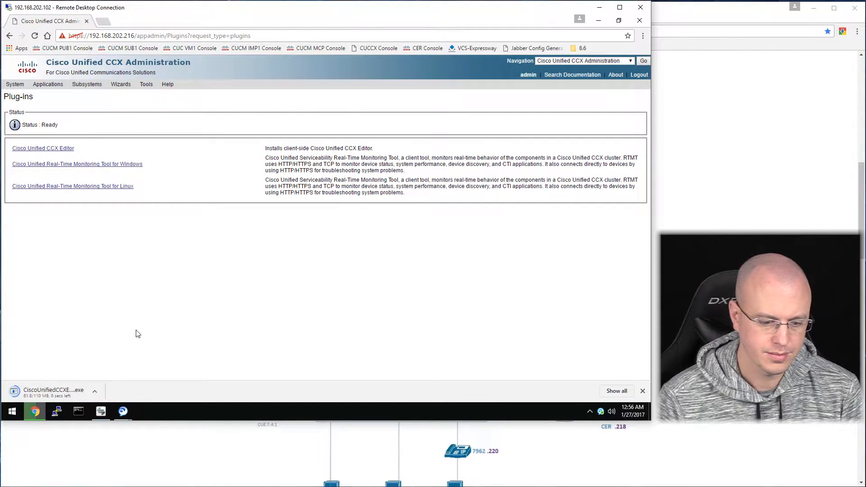
Install CCX Editor_1151 into C:\Program Files (x86)\wfavvid_1151 using the wizard defaults.
click(83, 393)
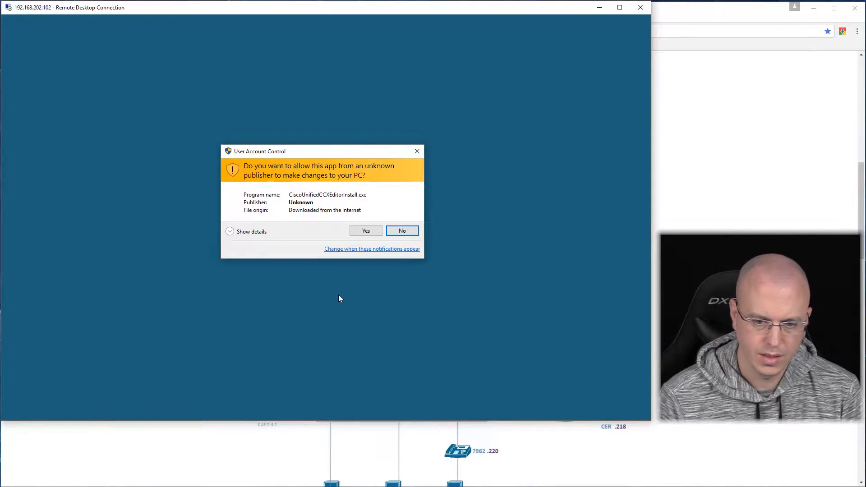
click(372, 233)
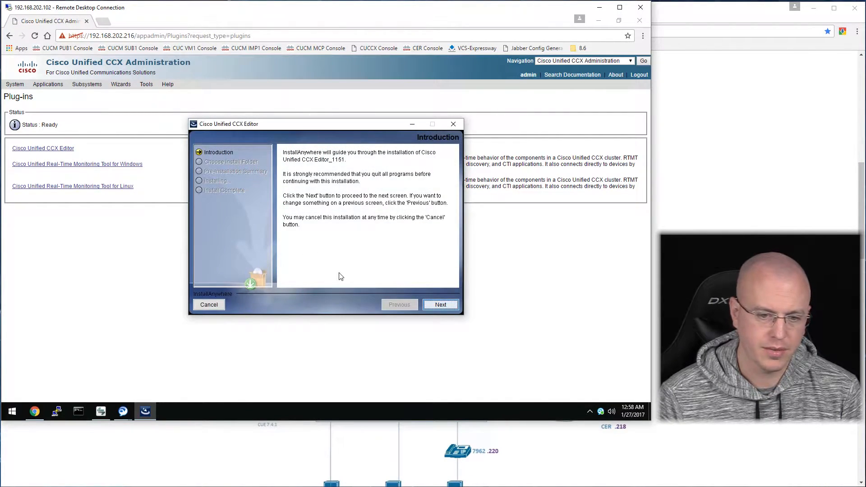
click(441, 306)
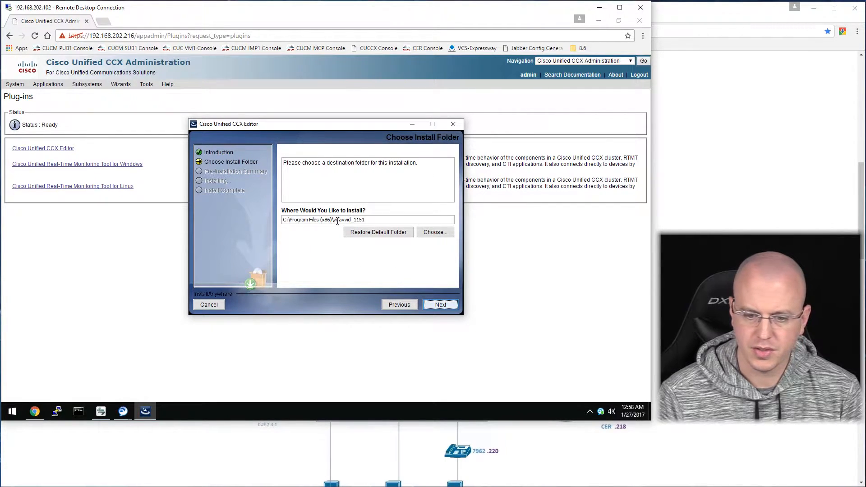
click(441, 305)
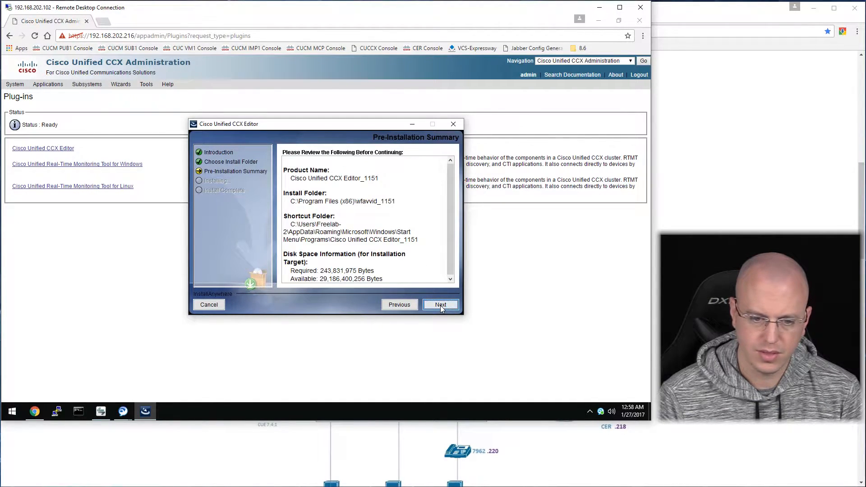
click(441, 305)
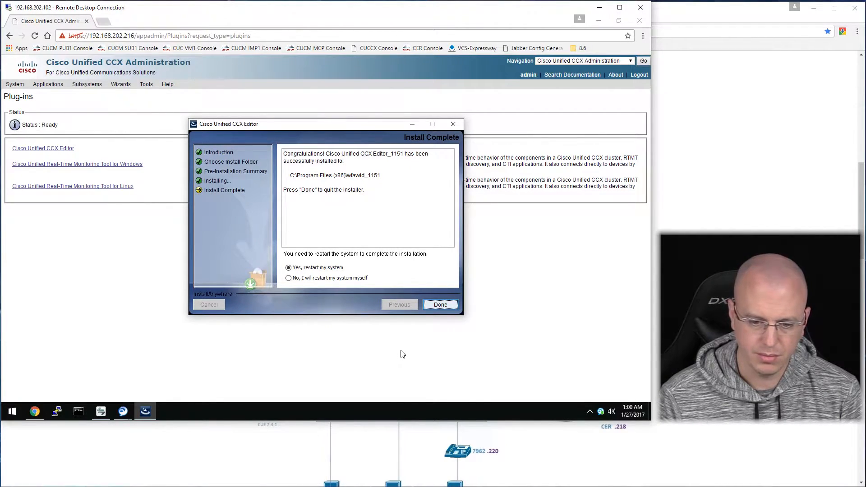
click(440, 306)
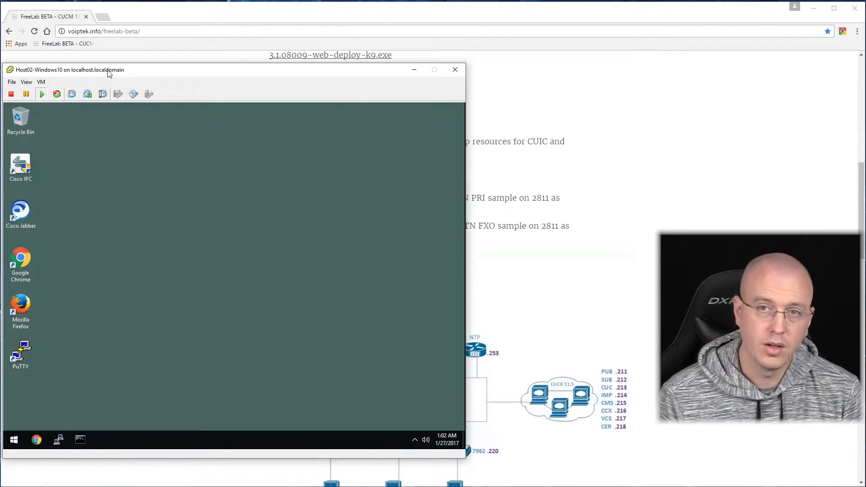
Close the Host02-Windows10 VM console and bring up Remote Desktop Connection.
click(455, 70)
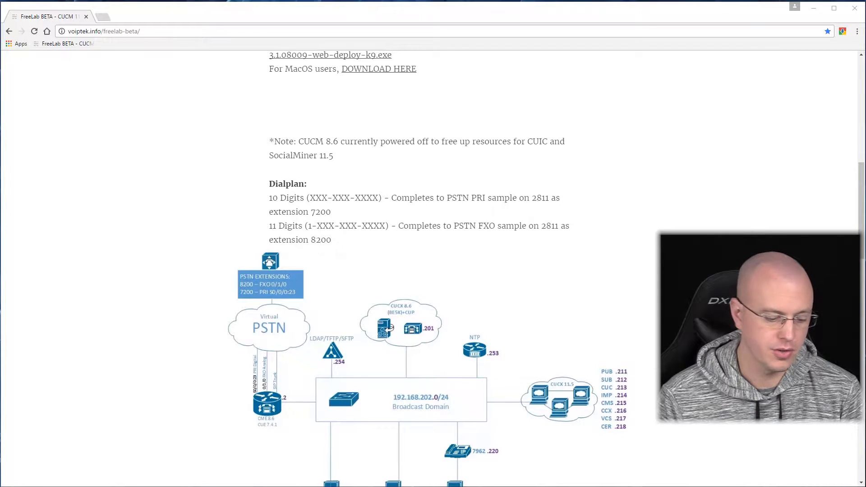
key(super)
key(Escape)
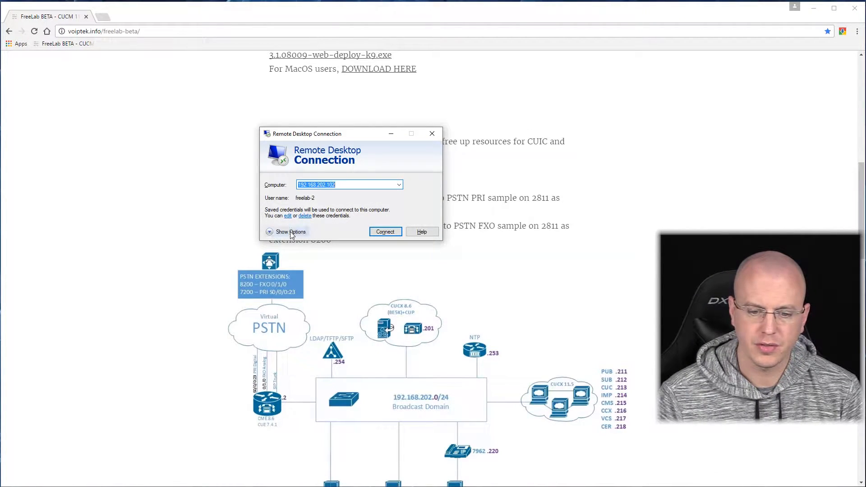
Set remote audio to play on this computer, then connect to 192.168.202.102.
click(287, 232)
click(317, 183)
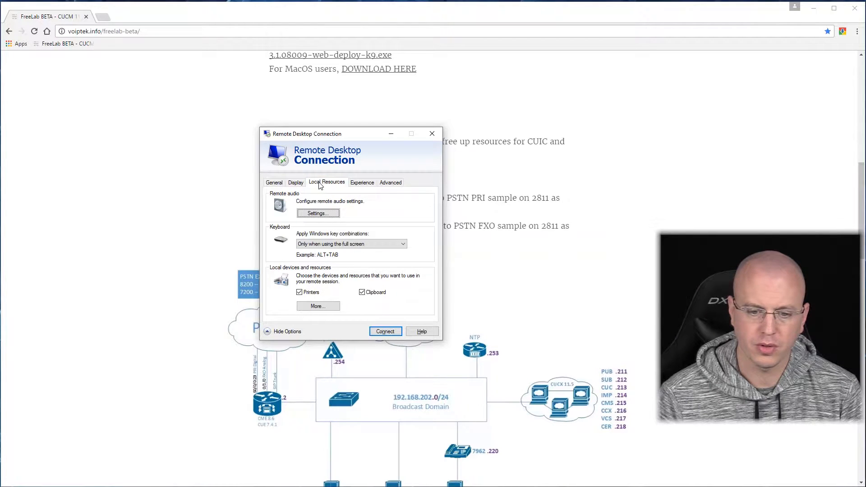
click(329, 215)
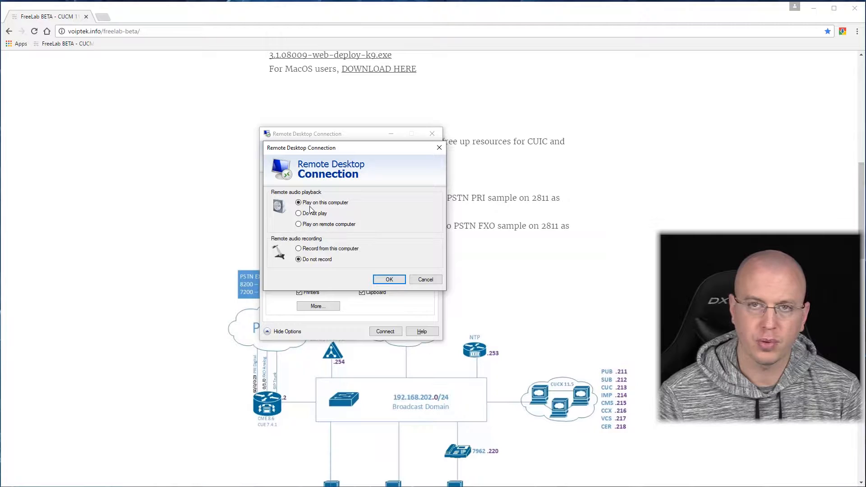
click(377, 281)
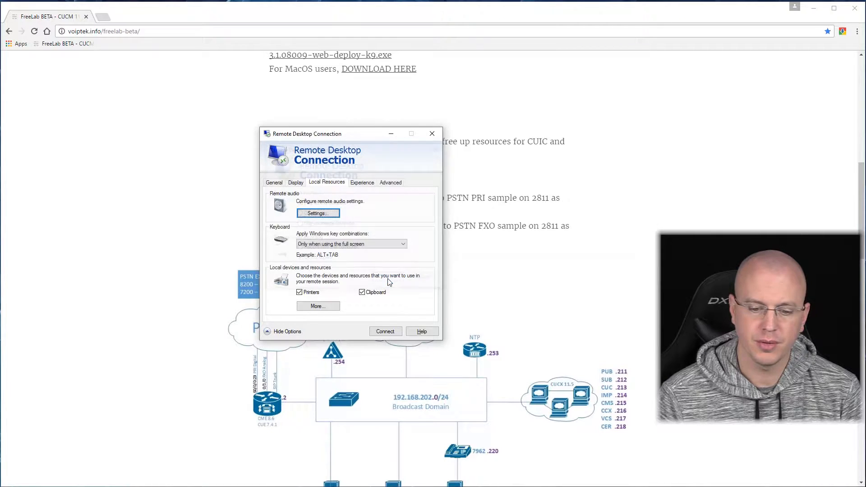
click(386, 332)
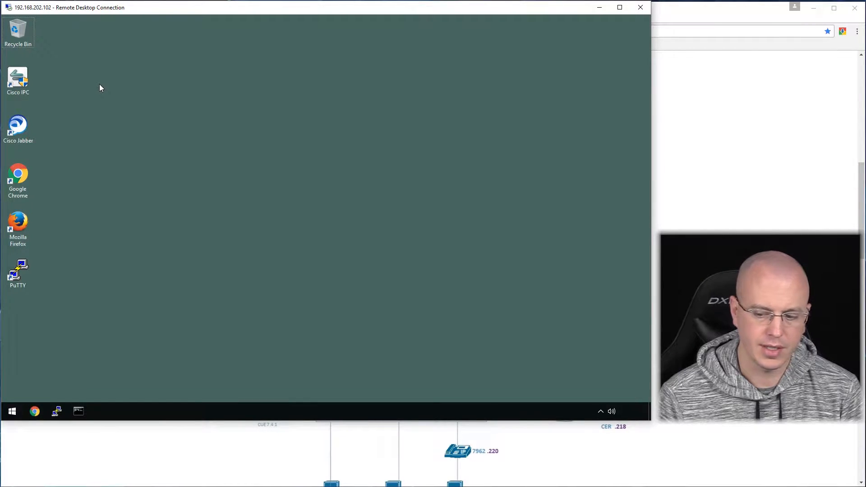
Try Cisco IP Communicator, dismiss its no-sound-device warnings, and disconnect the remote session.
click(25, 86)
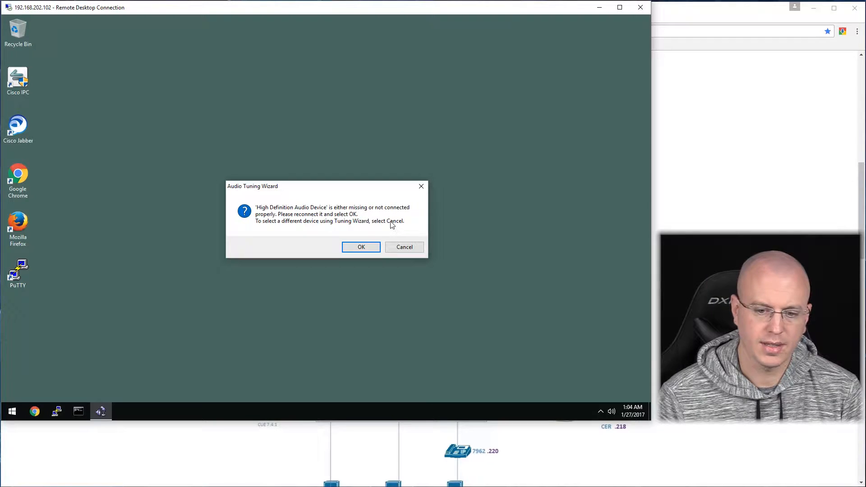
click(403, 247)
click(402, 232)
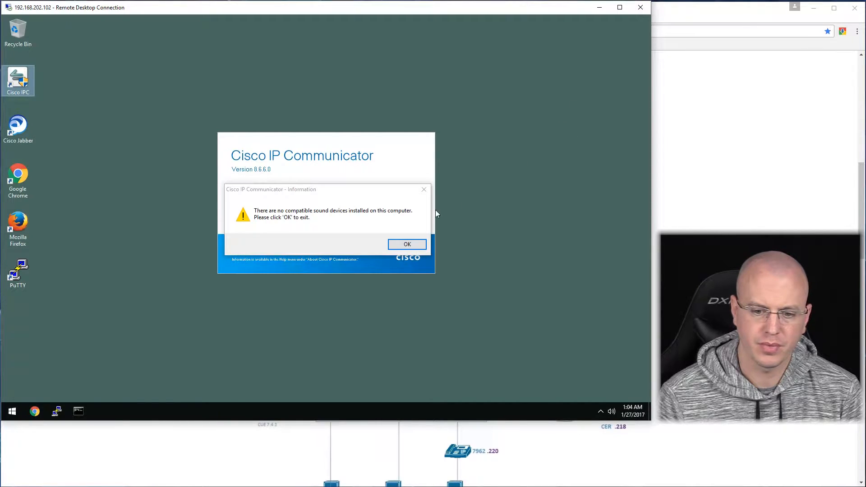
click(407, 245)
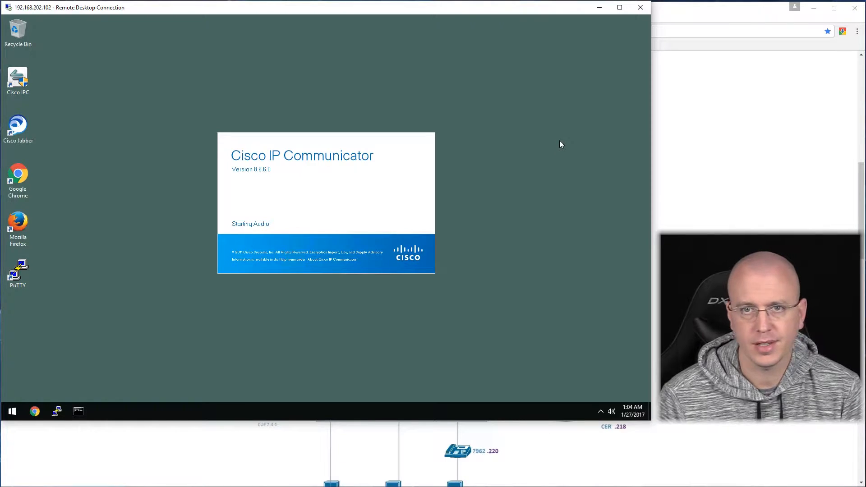
click(640, 8)
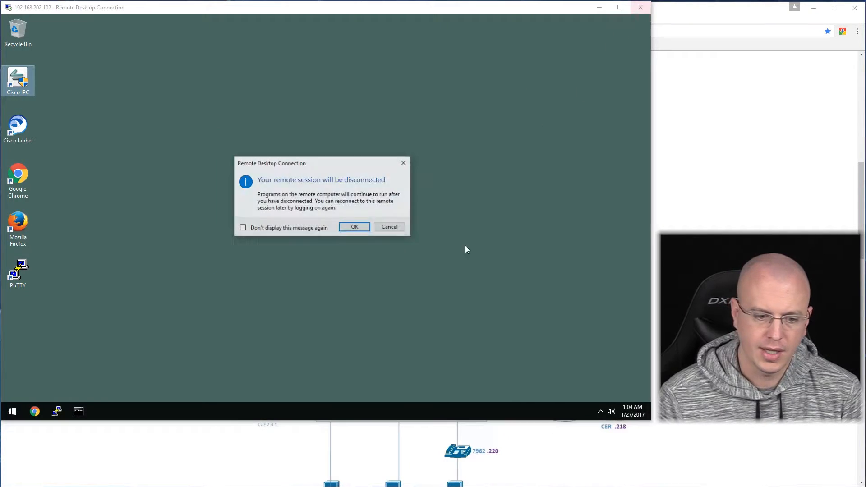
click(355, 226)
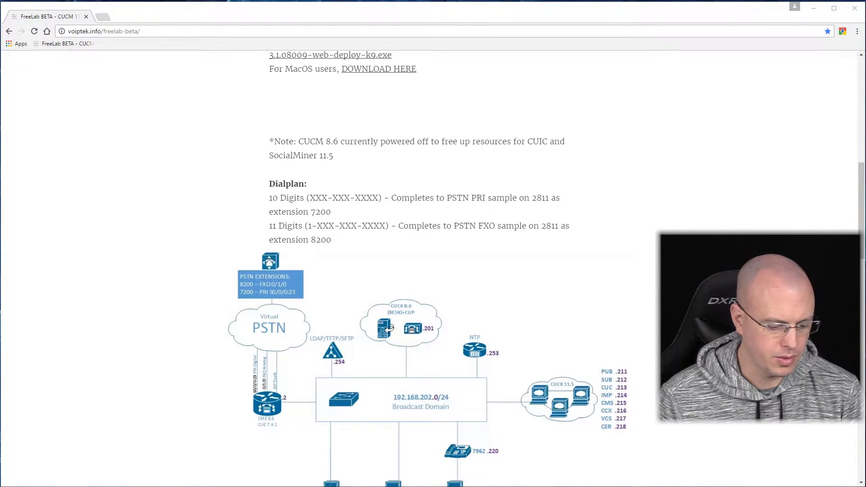
Set Remote Desktop audio to play on the remote computer and reconnect to 192.168.202.102.
key(super)
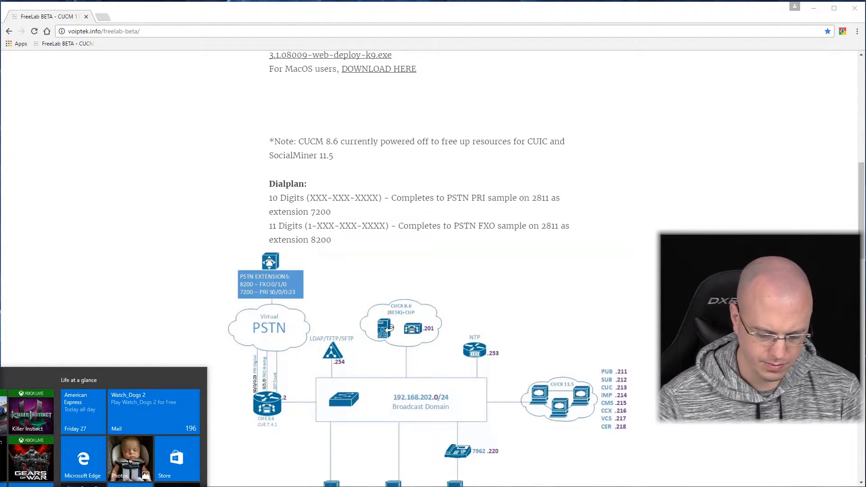
key(Escape)
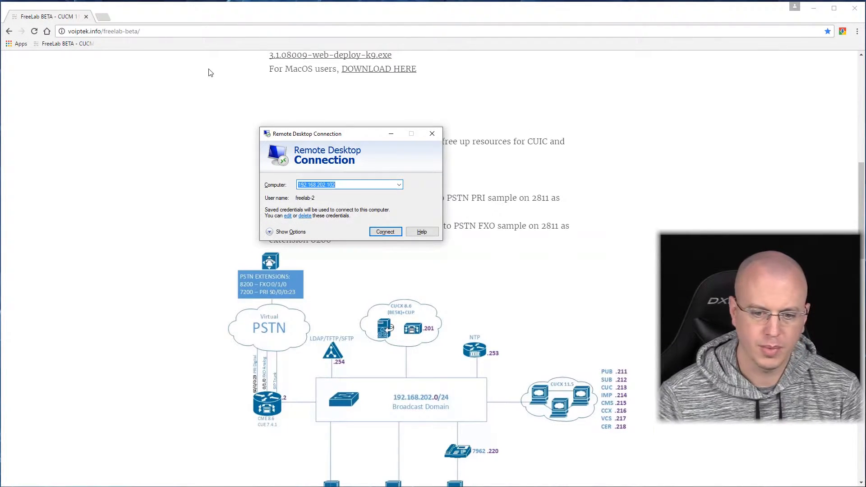
click(289, 251)
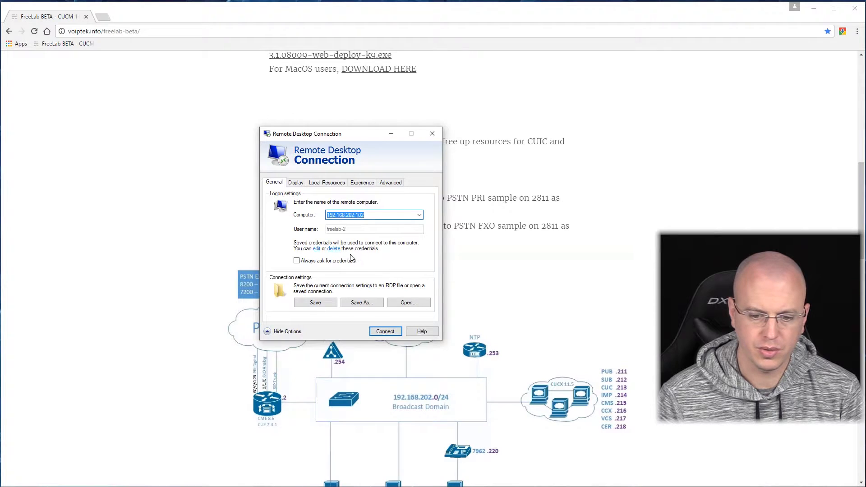
click(338, 182)
click(318, 213)
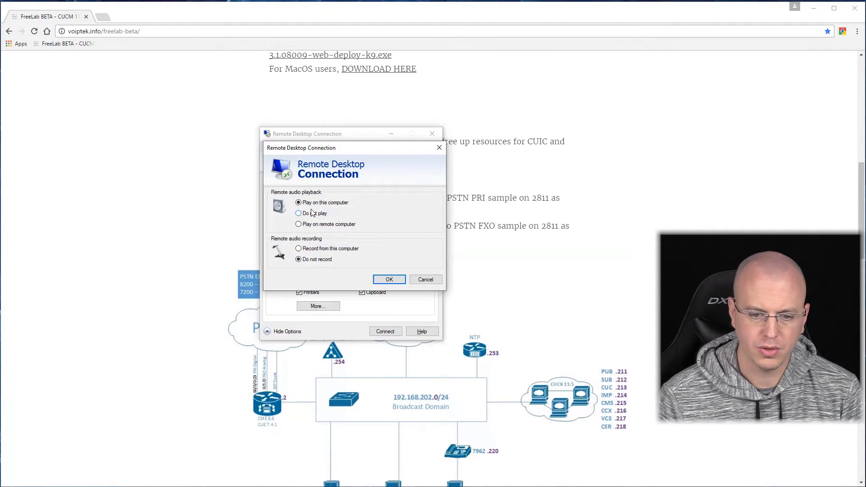
click(327, 225)
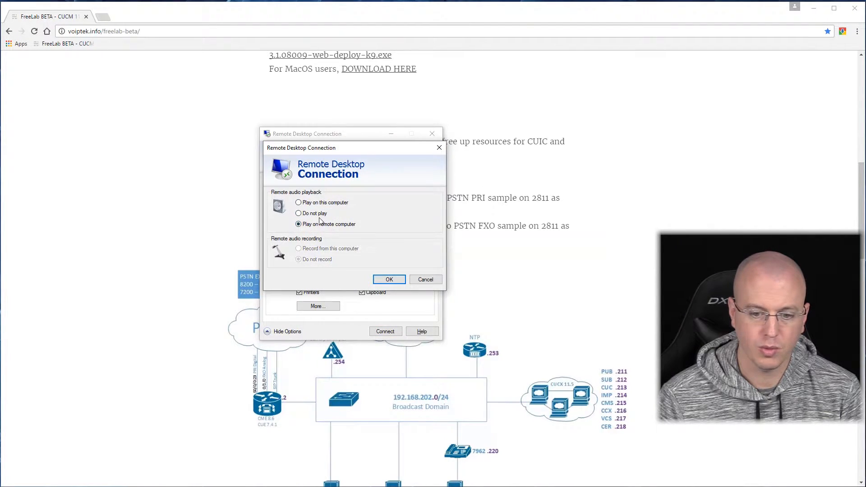
click(396, 281)
click(384, 332)
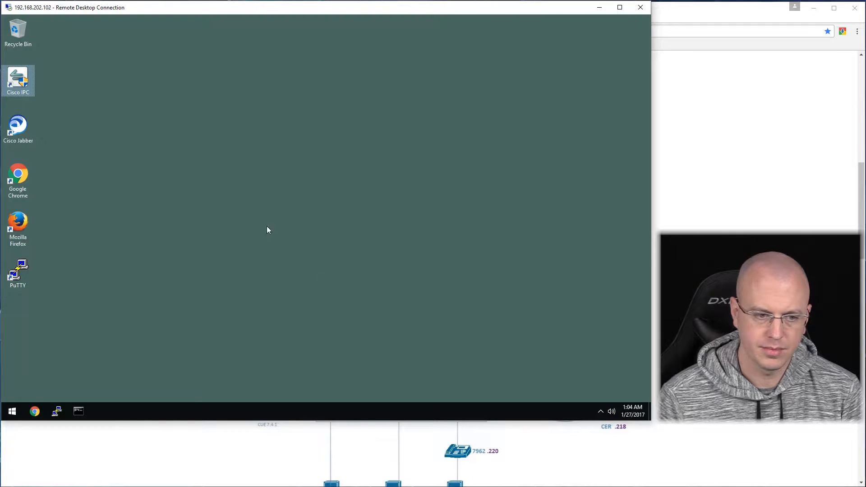
Relaunch Cisco IP Communicator with administrator approval so the softphone shows line 2002.
double_click(26, 86)
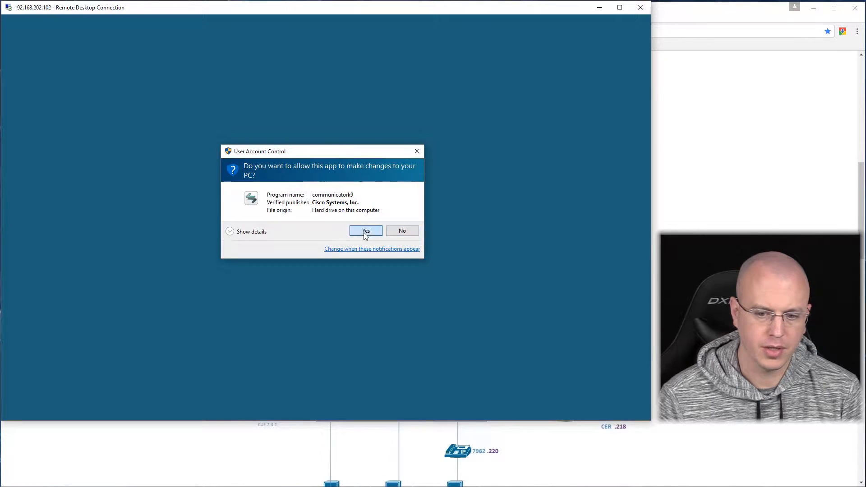
click(364, 232)
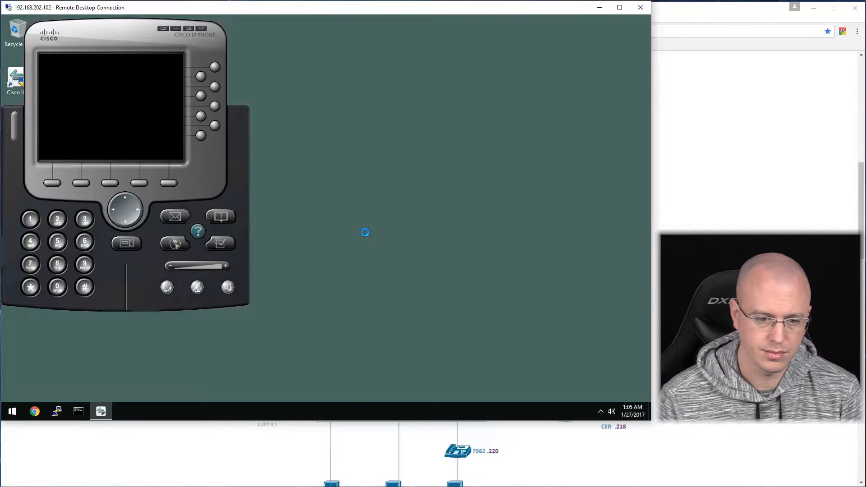
drag(54, 40, 77, 41)
Close and confirm disconnecting the remote desktop session.
click(642, 9)
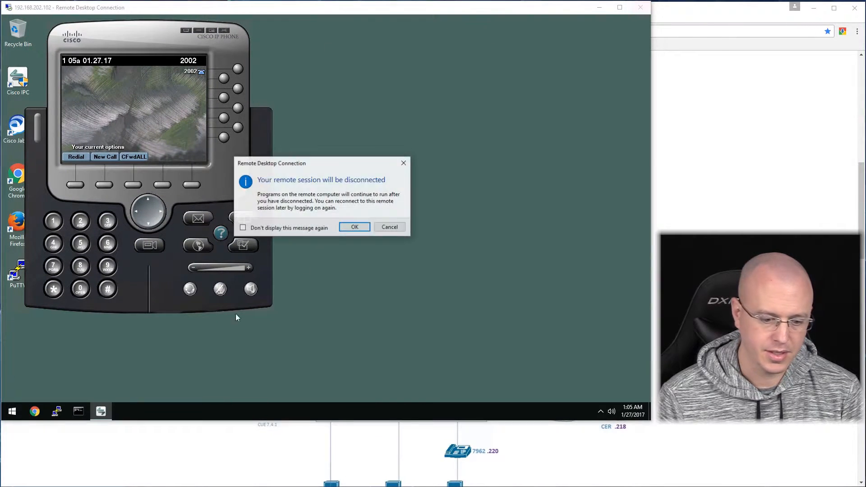
click(355, 226)
key(super)
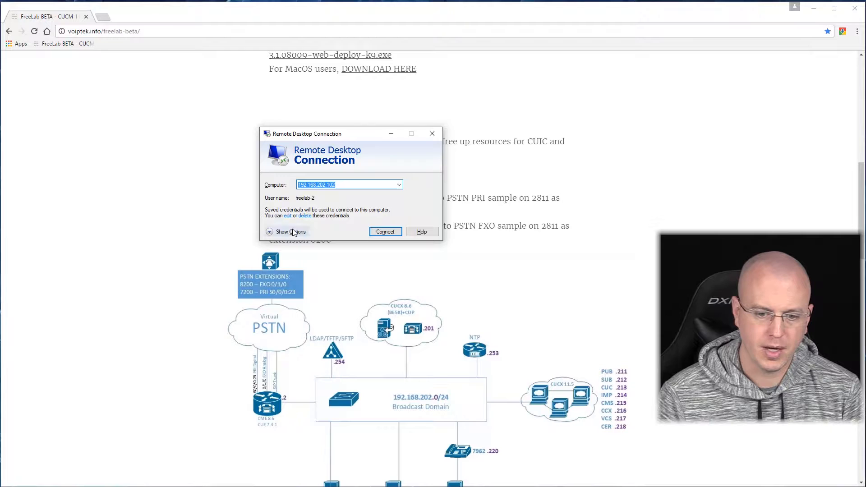
Switch remote audio to play on this computer and reconnect to 192.168.202.102.
click(293, 232)
click(326, 183)
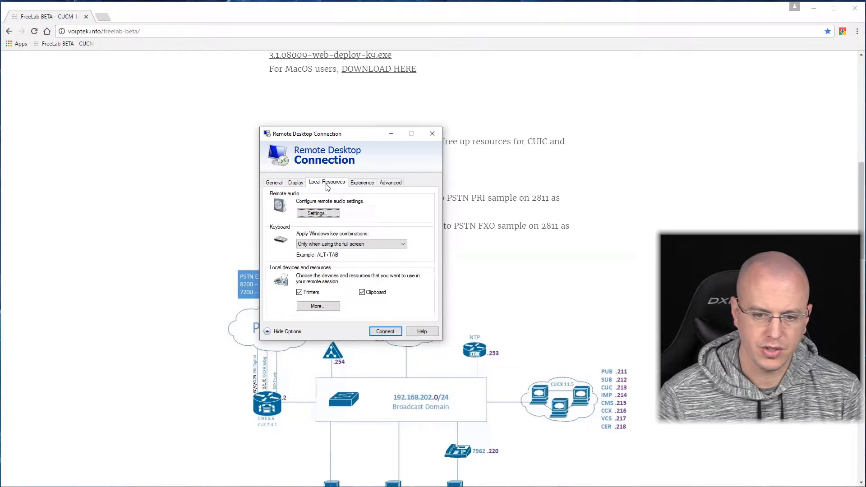
click(330, 218)
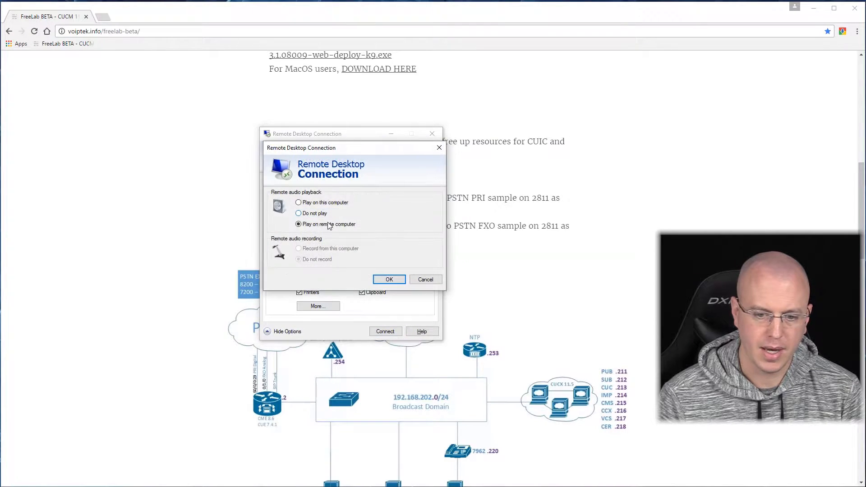
click(390, 278)
click(384, 331)
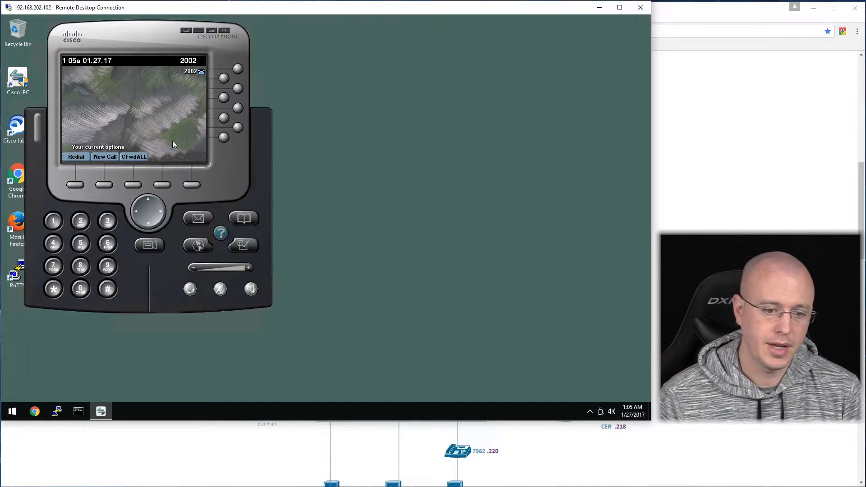
Place a speakerphone test call to the test number, then hang up.
click(251, 290)
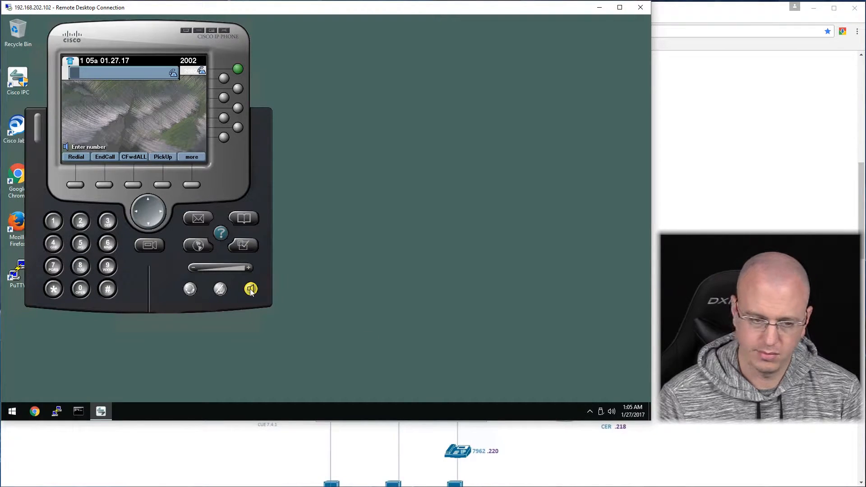
text(5555555555)
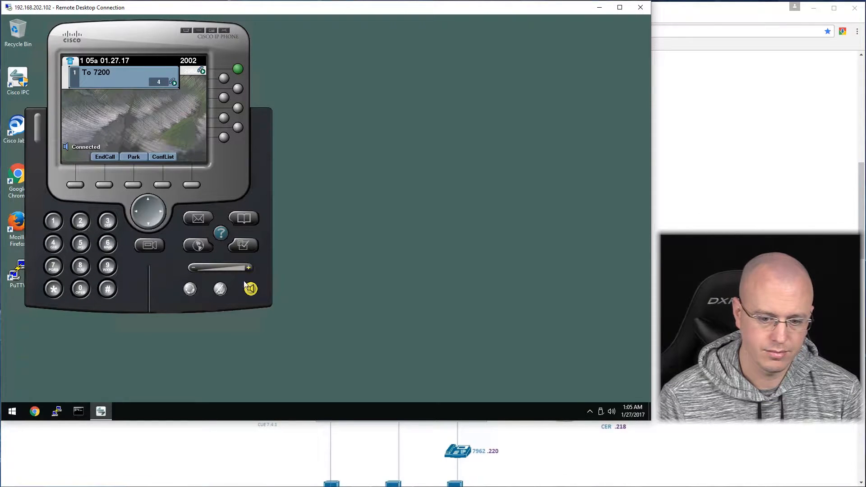
click(246, 287)
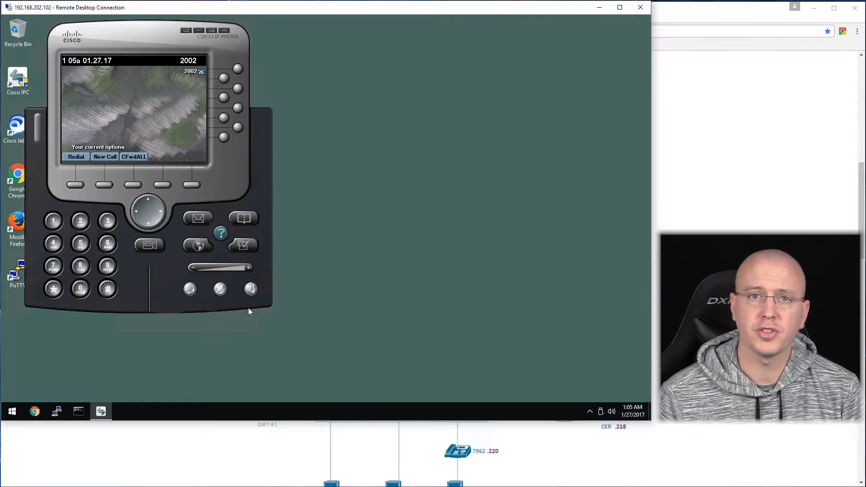
Shift the phone window aside and launch Cisco Jabber and Chrome.
drag(91, 40, 115, 34)
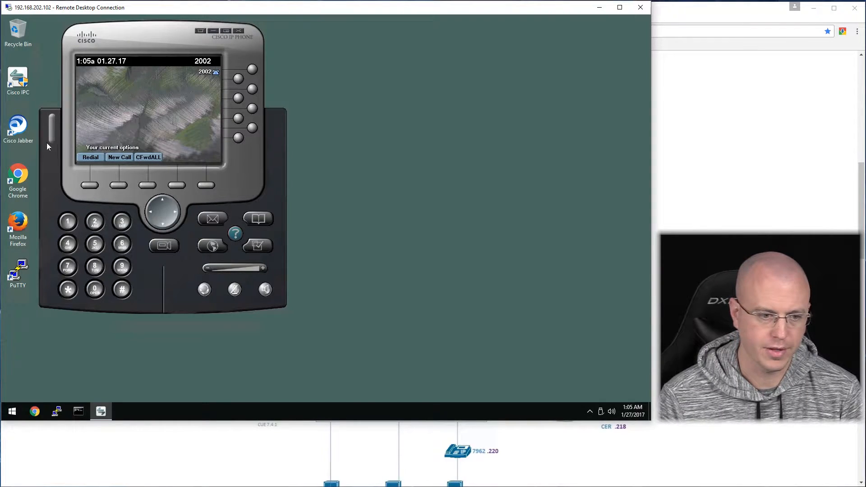
click(13, 130)
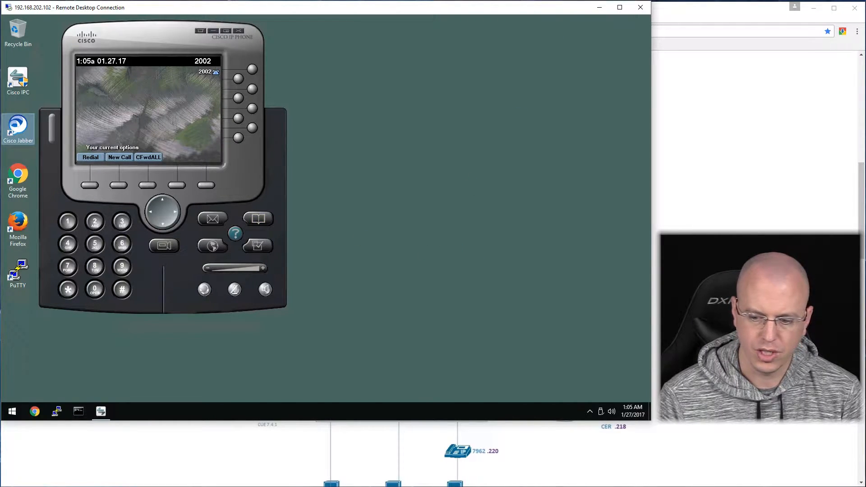
click(36, 412)
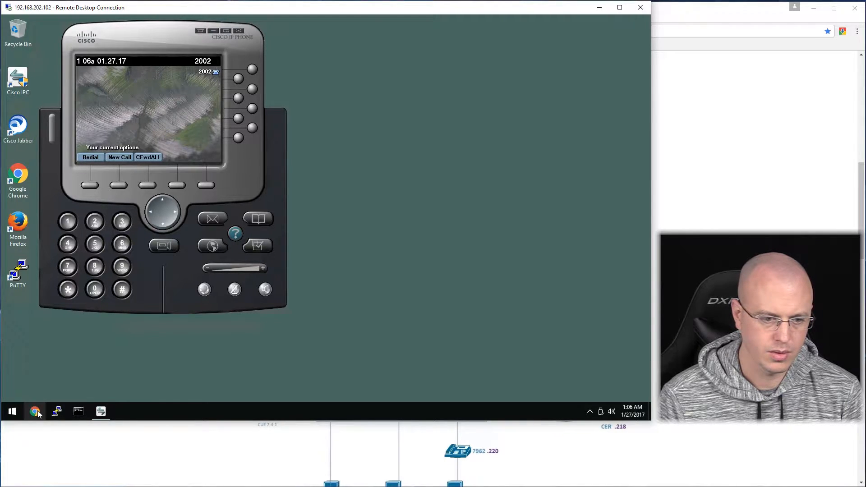
Browse File Explorer to C:\Program Files (x86)\wfavvid_1151.
click(12, 411)
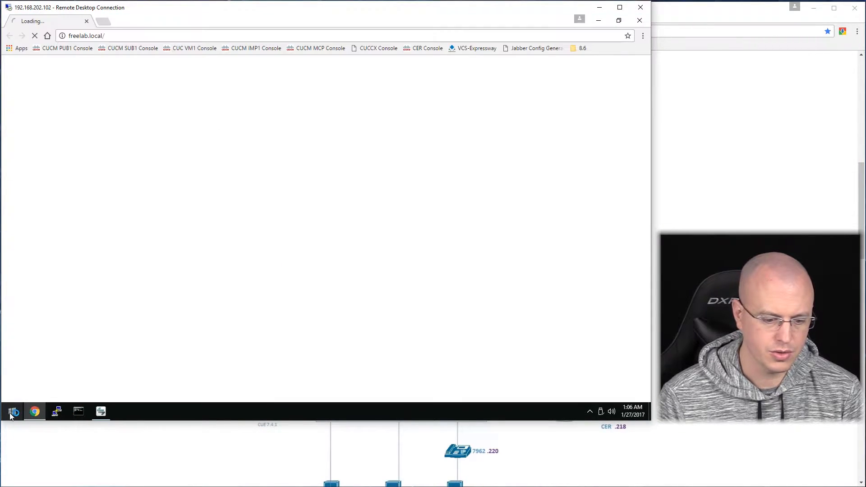
click(12, 412)
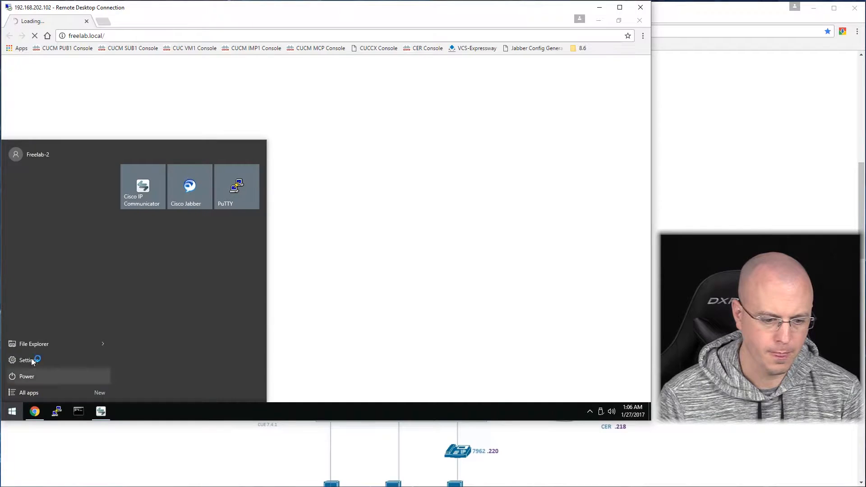
click(245, 268)
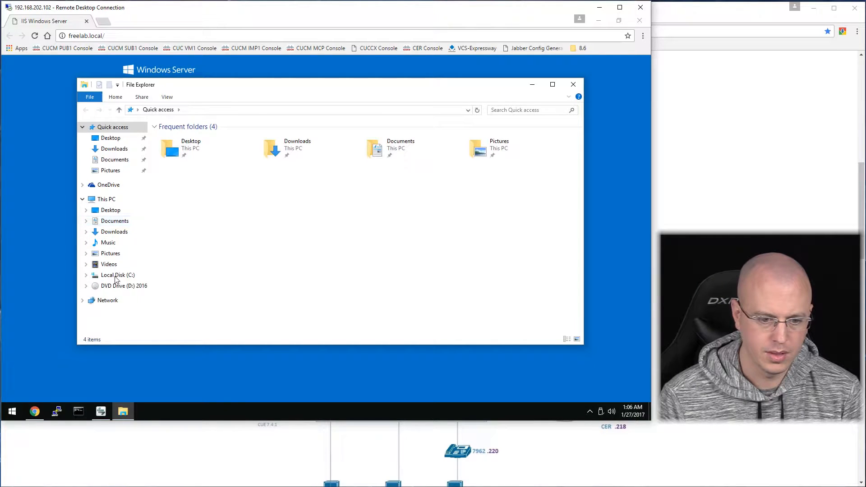
click(116, 275)
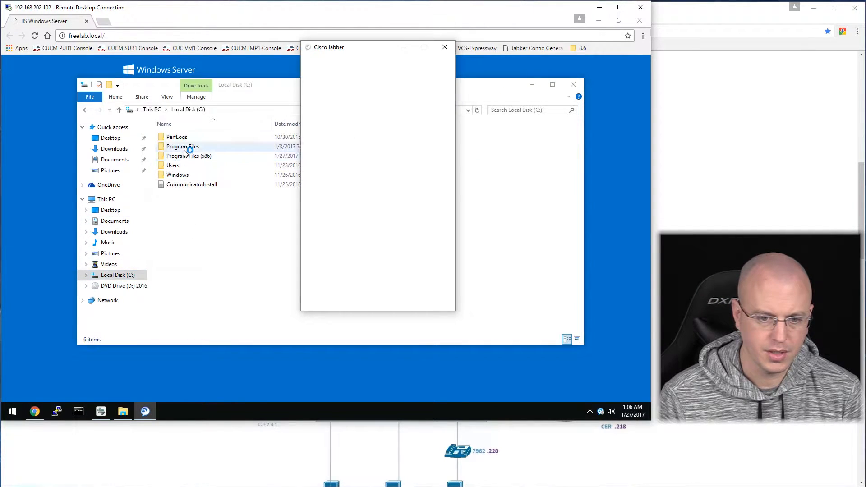
double_click(186, 156)
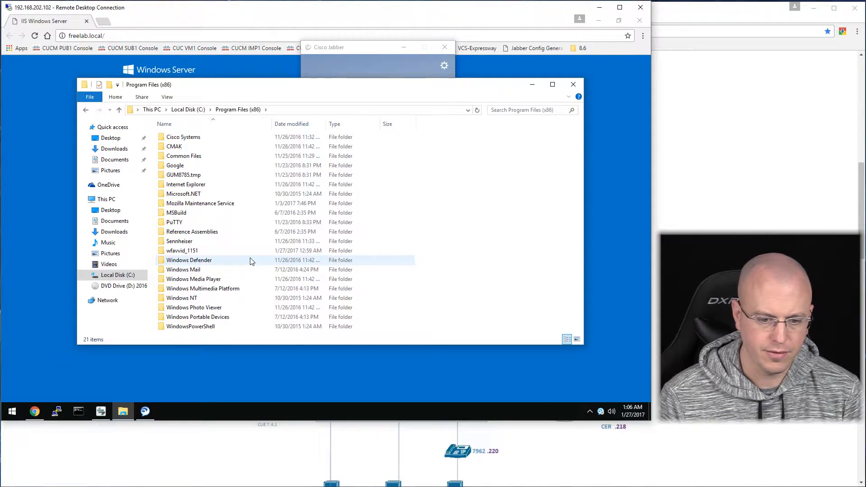
double_click(179, 253)
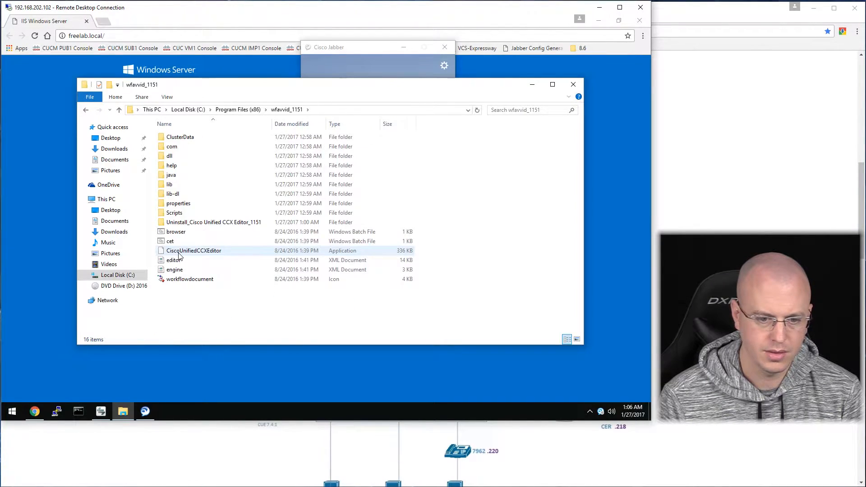
Pin the CiscoUnifiedCCXEditor application to Start.
click(212, 255)
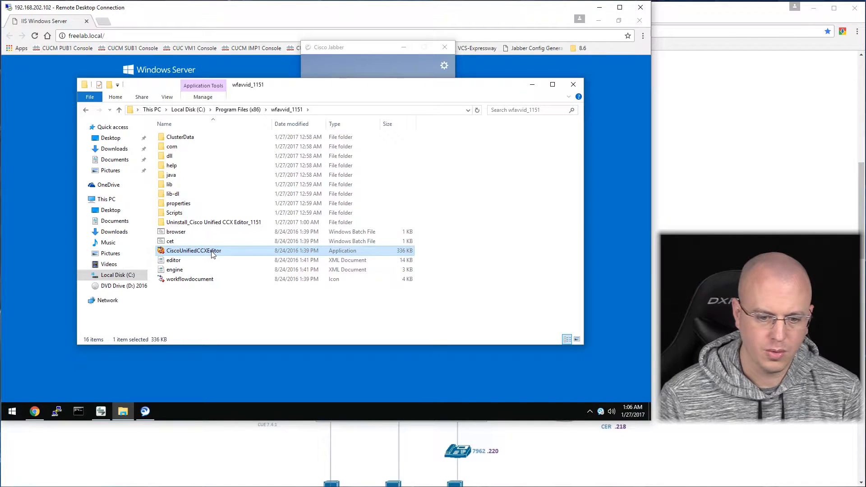
right_click(212, 254)
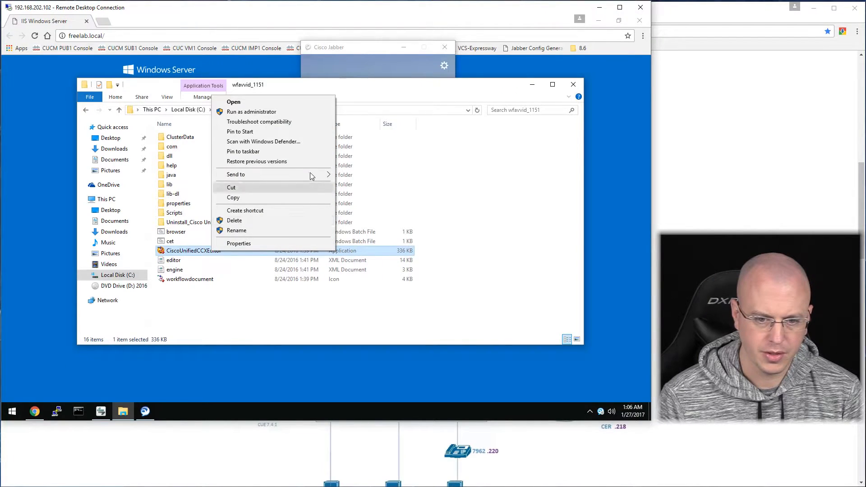
mouse_move(310, 179)
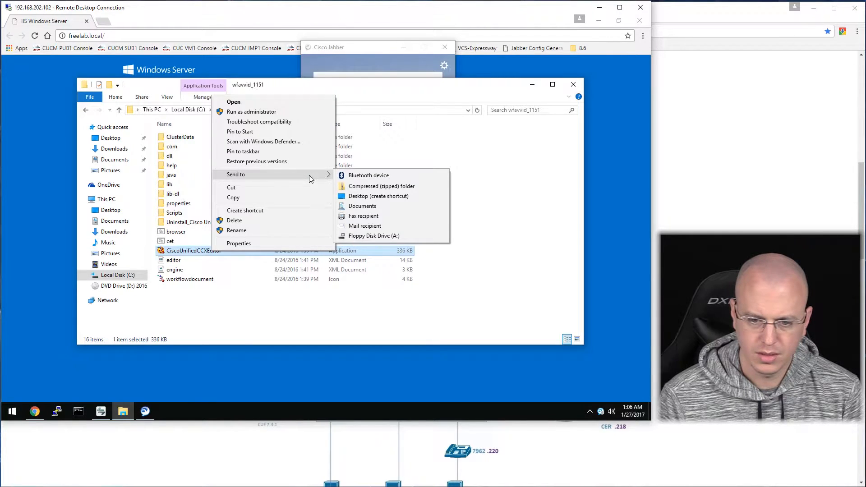
click(283, 133)
click(12, 411)
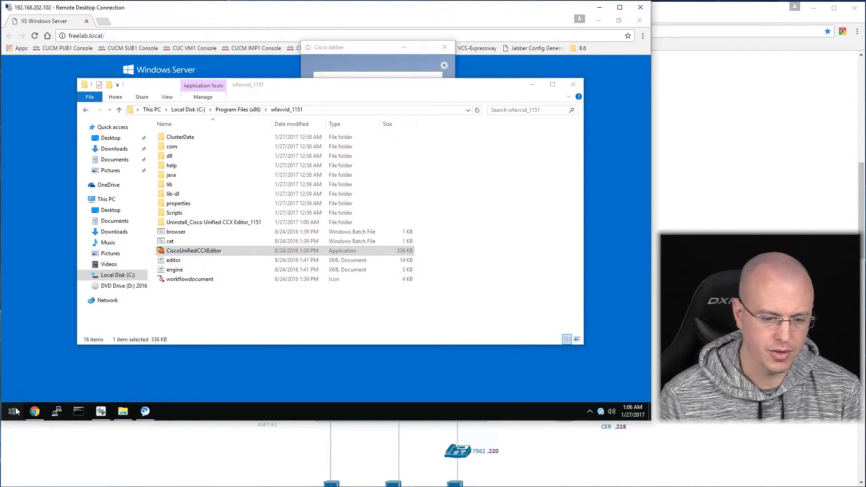
Launch CCX Editor and submit the Jabber sign-in password.
click(143, 233)
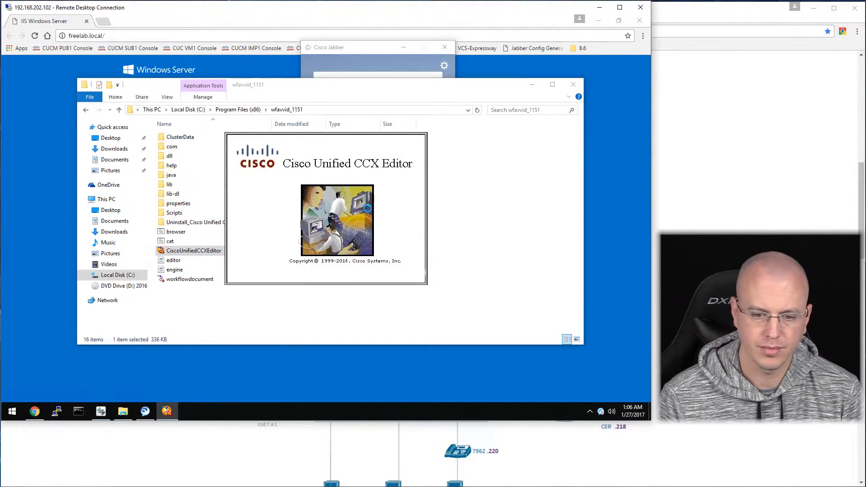
drag(368, 46, 512, 58)
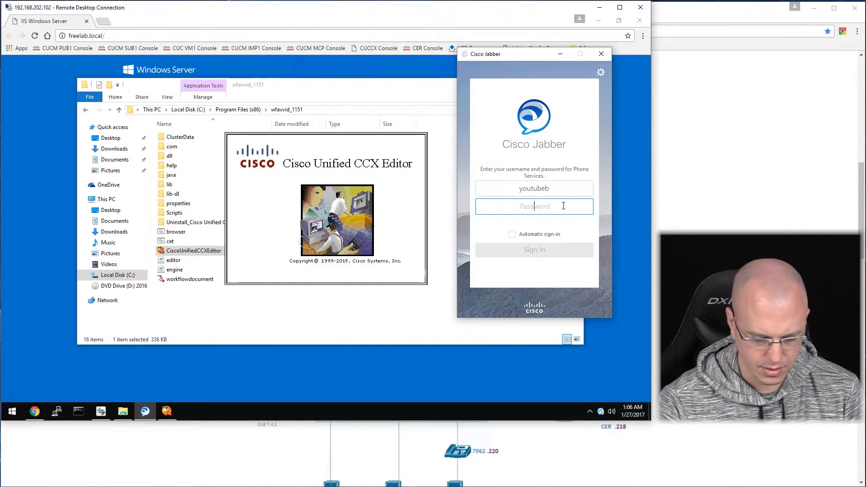
text(••••••••)
key(Return)
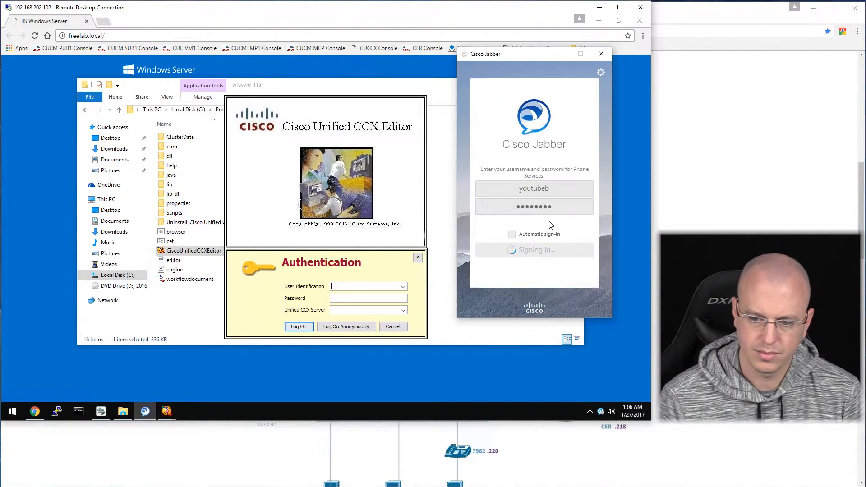
Log the editor on as admin to server uccx.freelab.local and maximize its window.
click(350, 287)
text(admin)
key(Tab)
text(********)
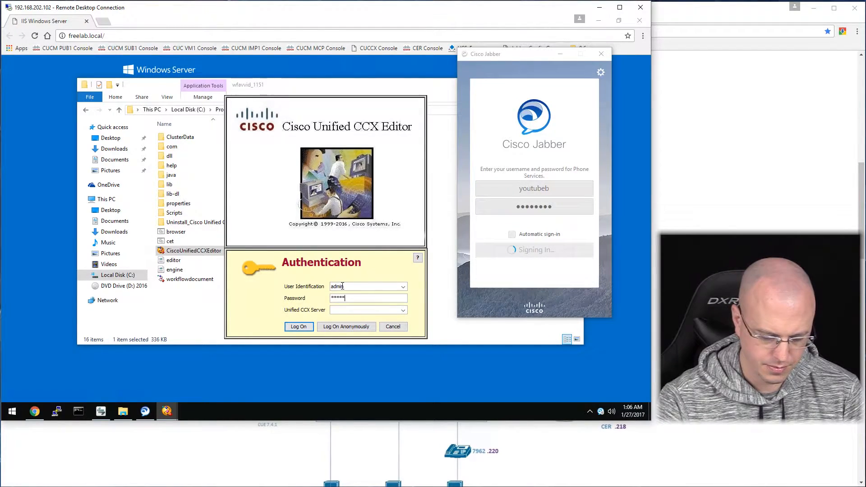
key(Tab)
text(uccx.freelab.local)
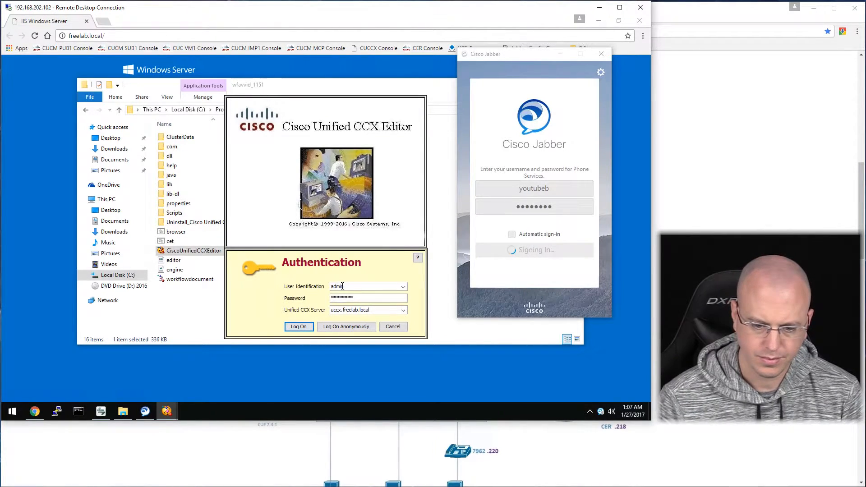
click(300, 327)
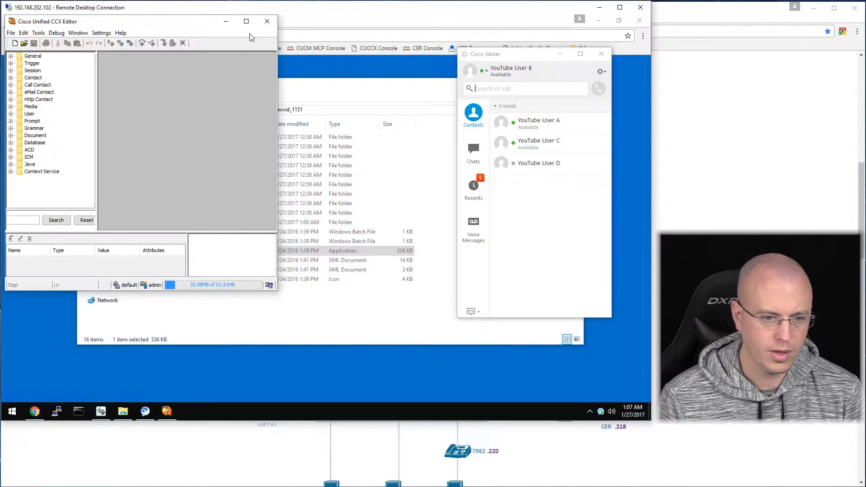
click(247, 21)
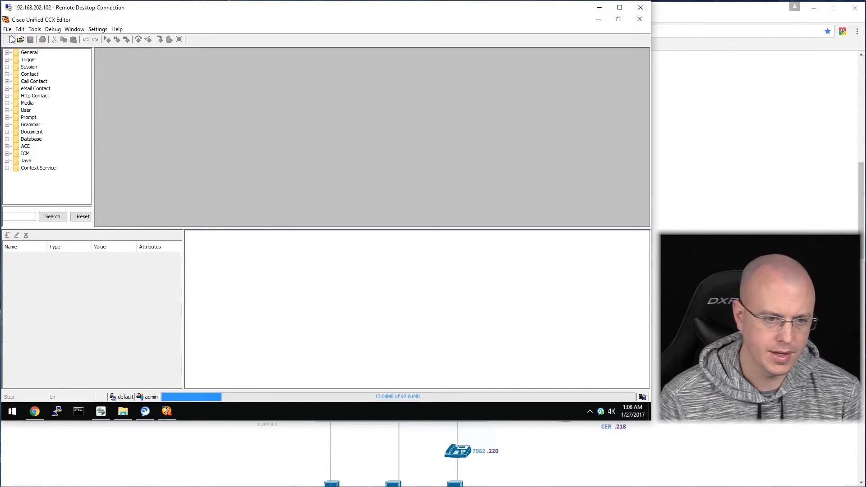
Browse the General and Prompt step categories and widen the step palette.
click(7, 53)
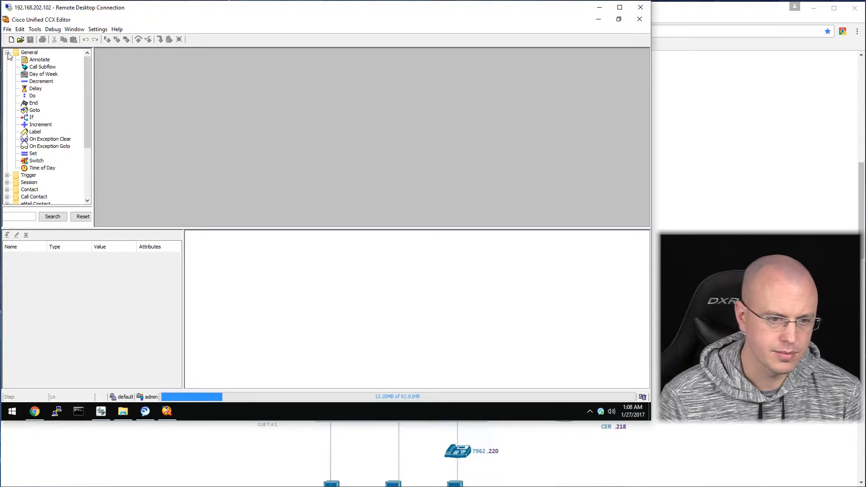
click(7, 53)
click(7, 118)
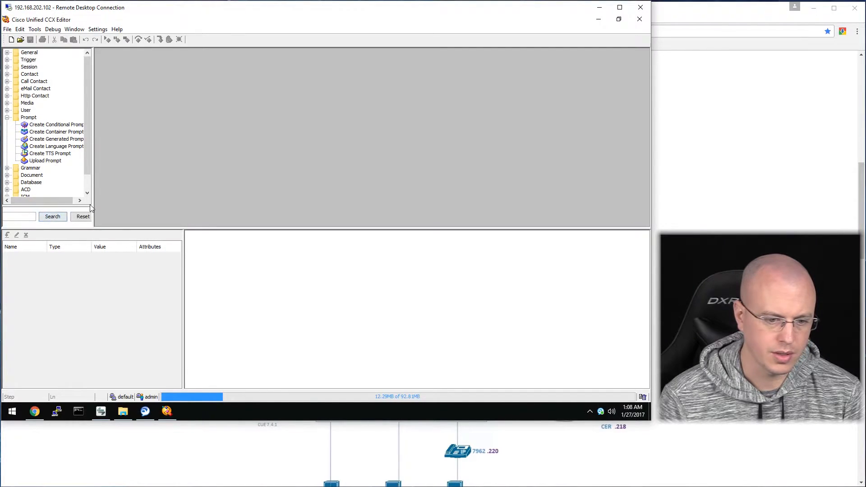
drag(93, 194, 133, 191)
Filter the palette for 'hol' steps, reset to the full list, then view the lab page.
click(39, 217)
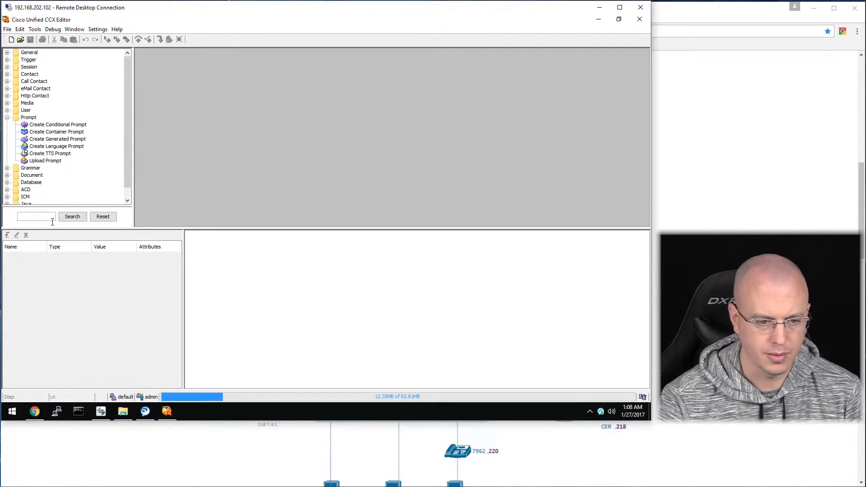
text(hold)
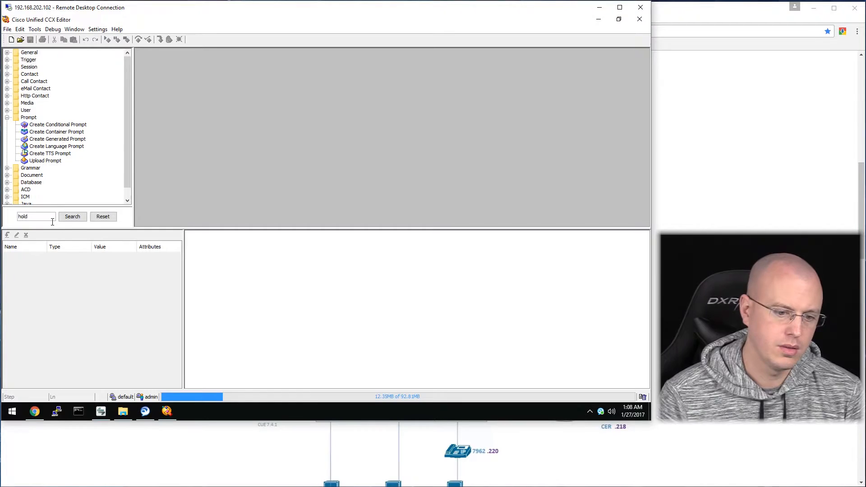
click(72, 218)
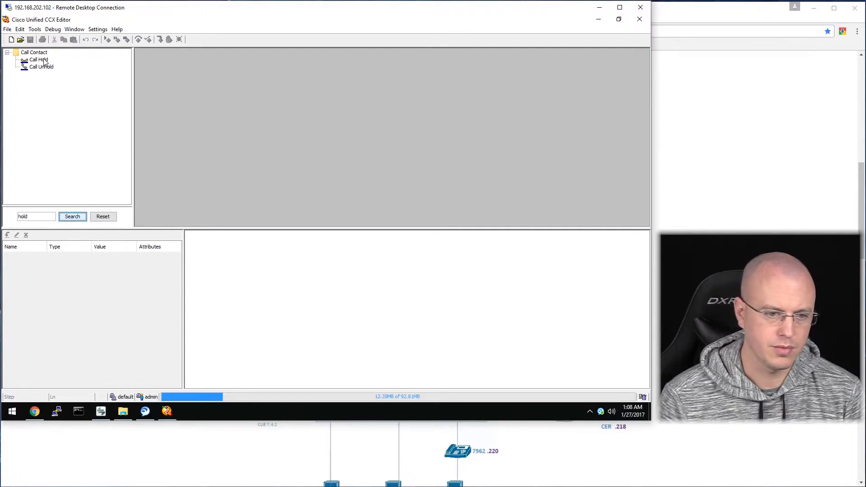
click(102, 219)
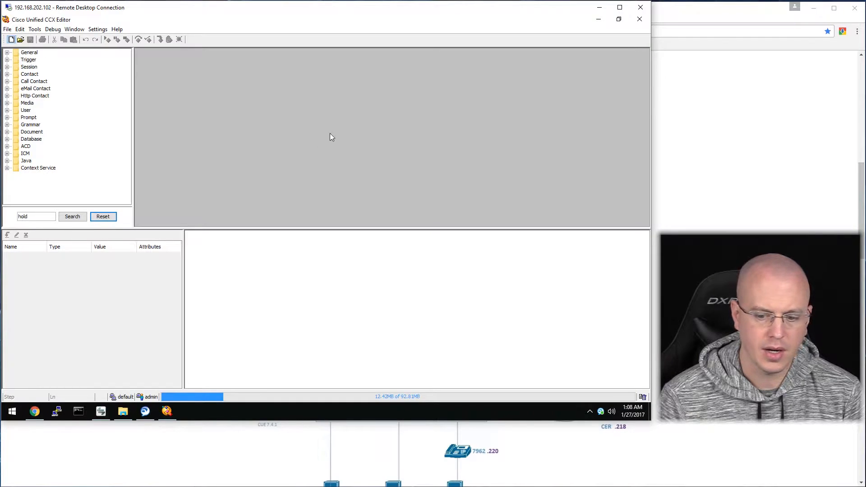
click(191, 447)
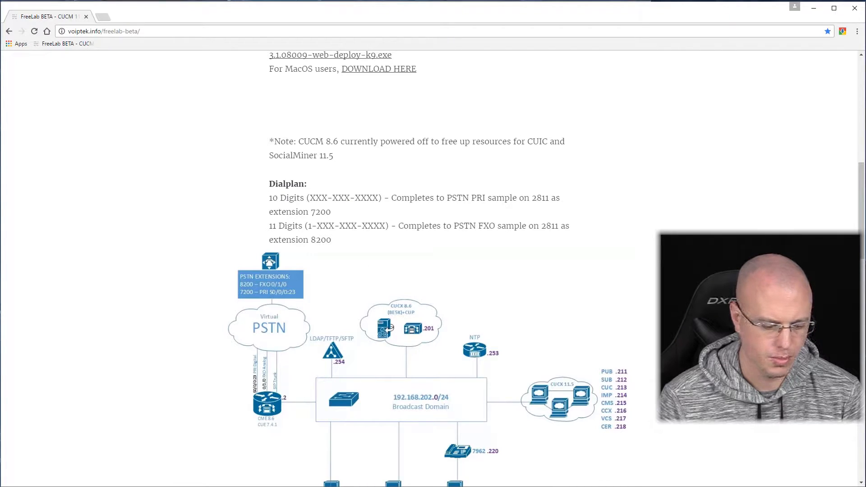
key(alt+Tab)
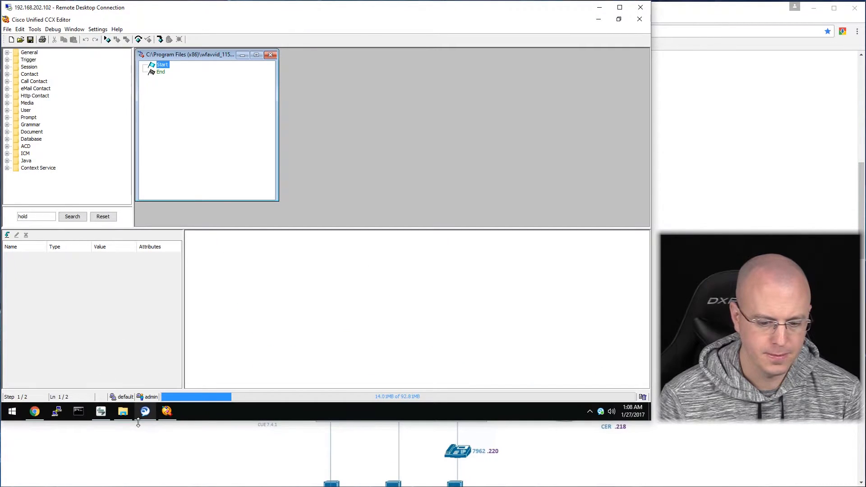
Open the Contact Center Express administration from the lab page in a new tab.
click(131, 444)
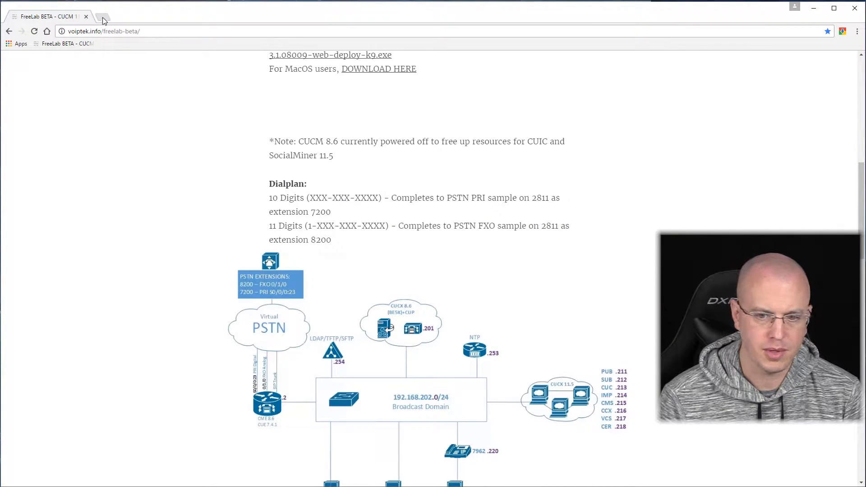
scroll(336, 381, down, 5)
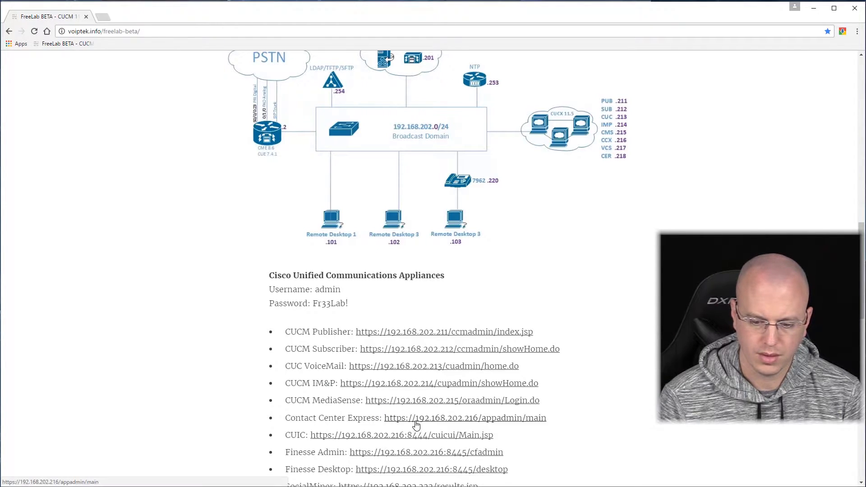
middle_click(406, 401)
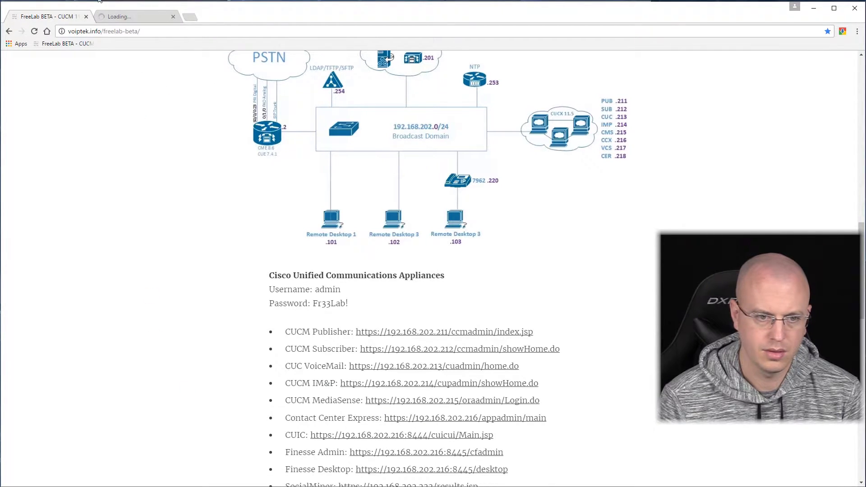
key(ctrl+Tab)
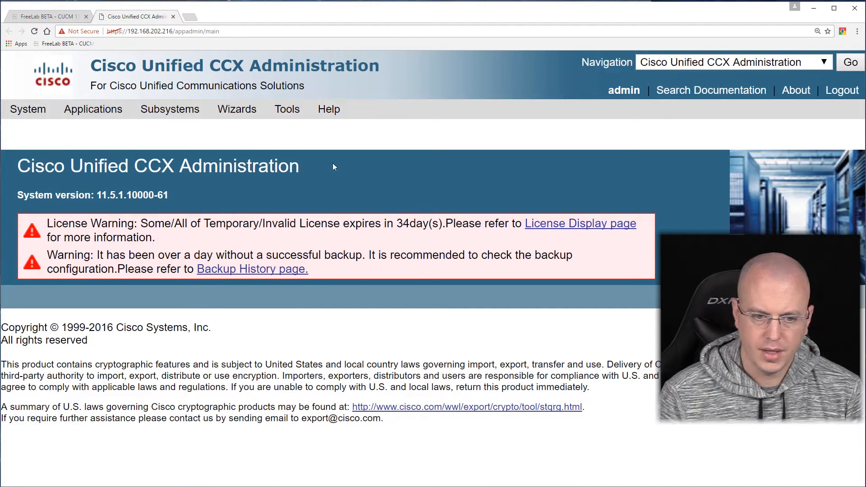
Open application 'app' from Application Management to review its trigger 5000 and icd.aef script.
mouse_move(128, 108)
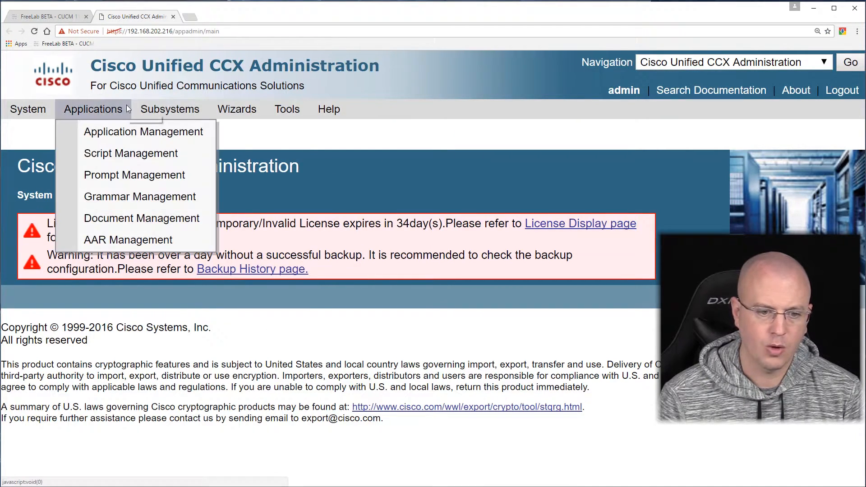
click(132, 133)
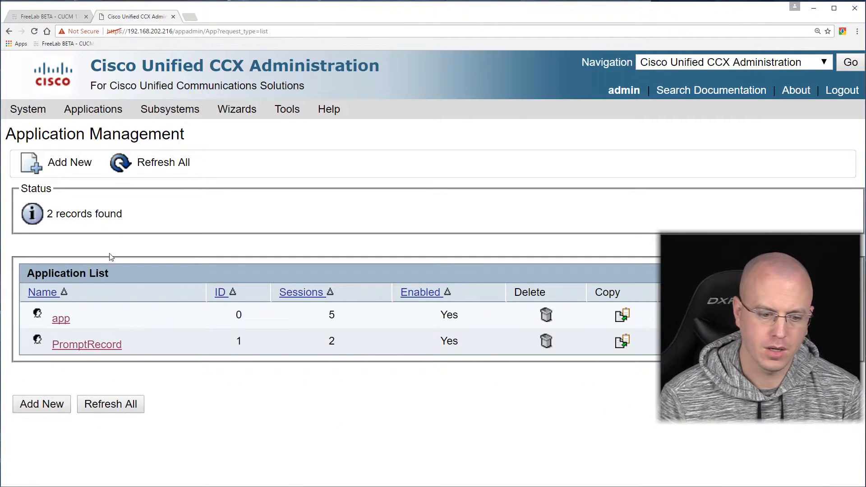
click(61, 319)
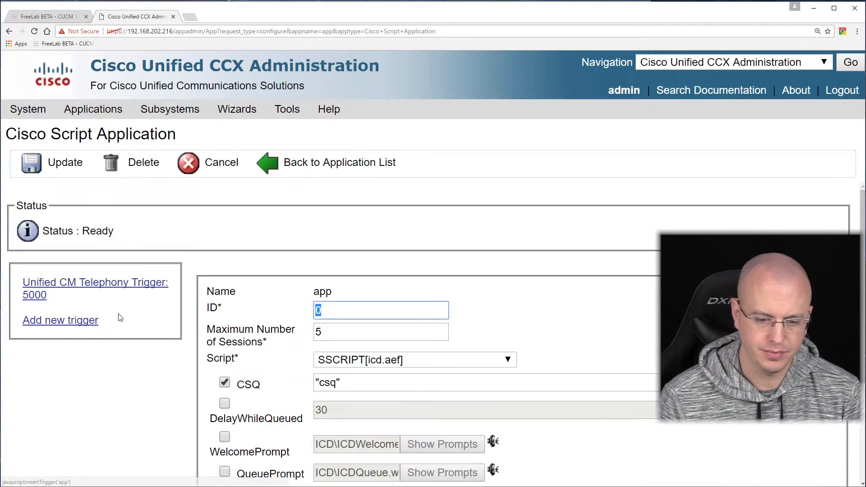
scroll(198, 308, down, 2)
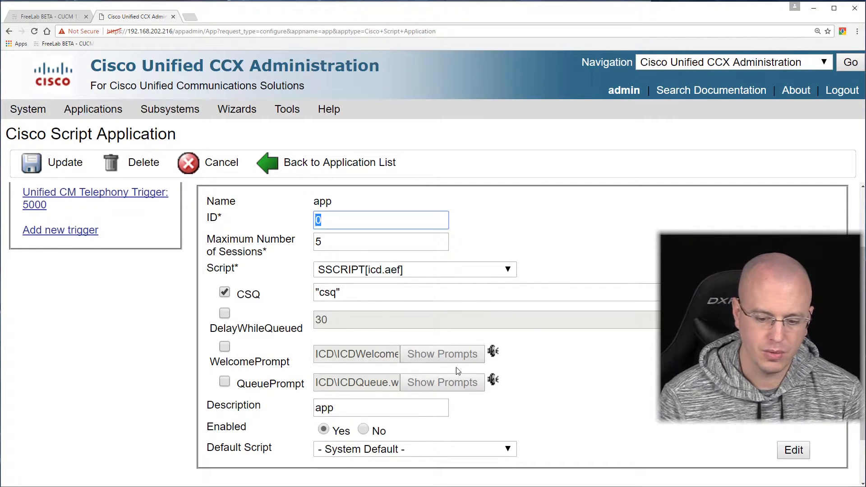
scroll(475, 356, down, 2)
scroll(475, 356, up, 4)
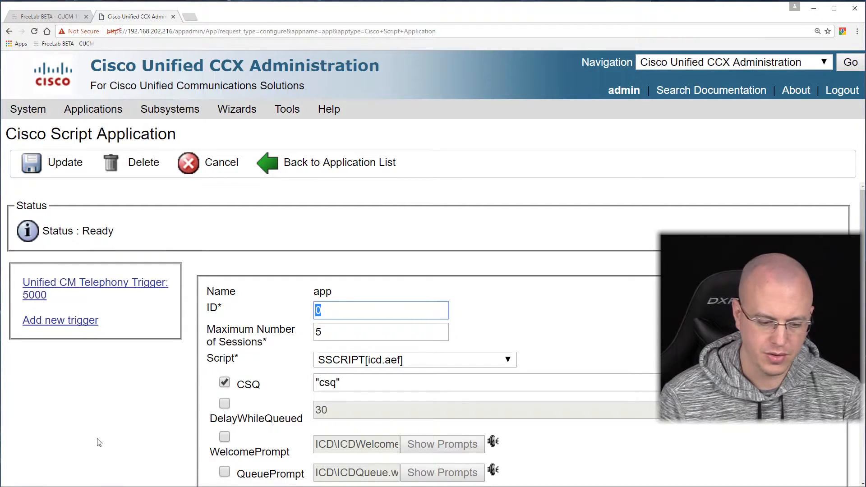
Call 5002 on the IP Communicator speakerphone, hang up, and minimize the phone.
key(alt+Tab)
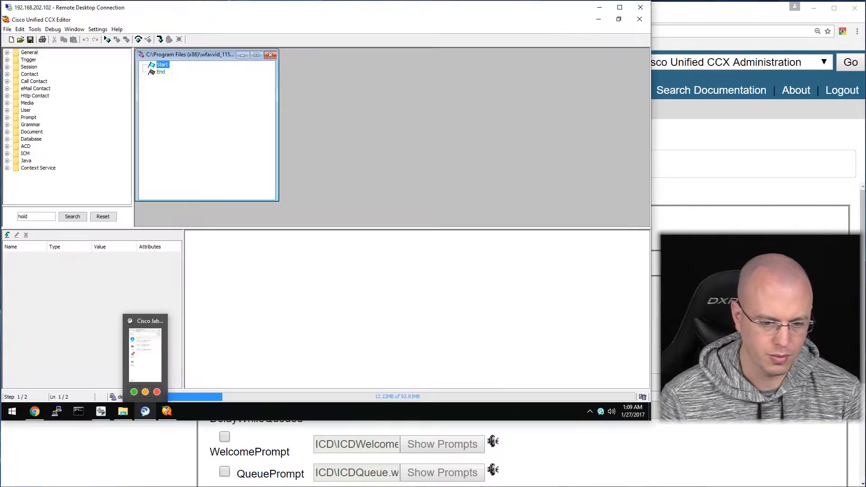
click(107, 416)
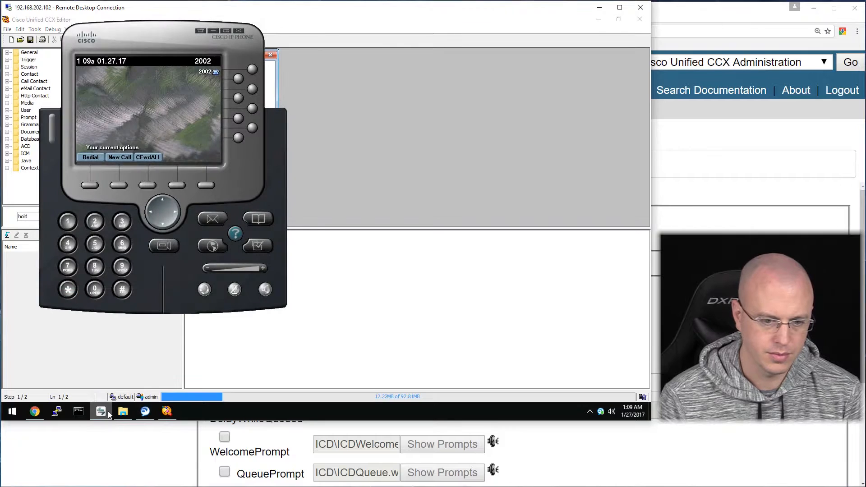
click(267, 291)
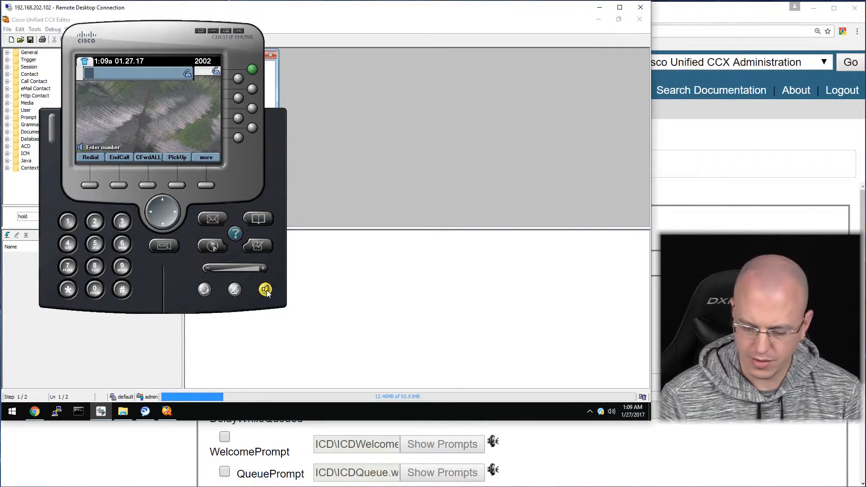
text(5002)
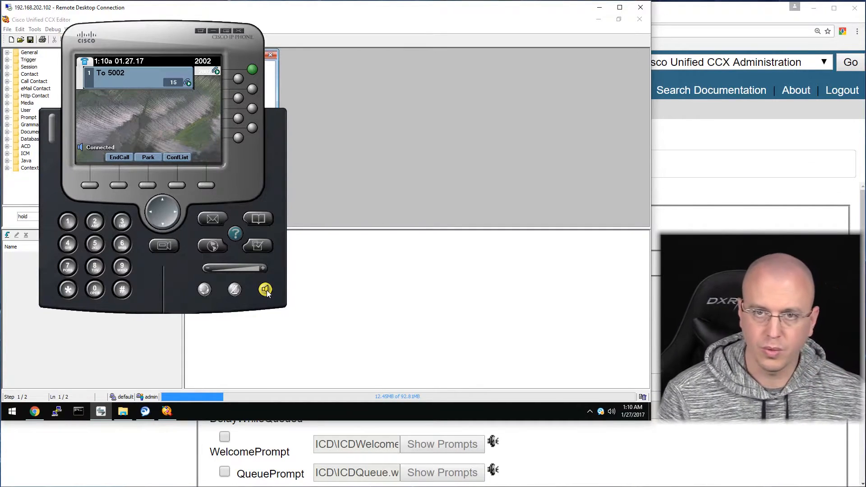
click(268, 290)
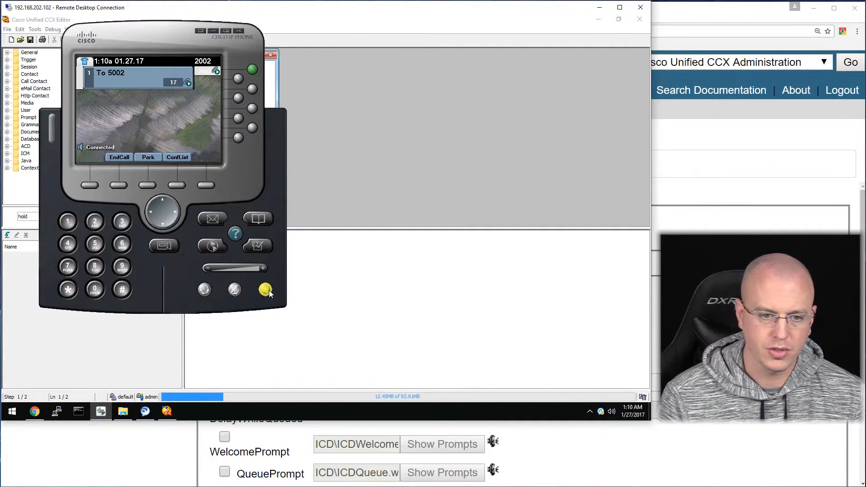
click(269, 290)
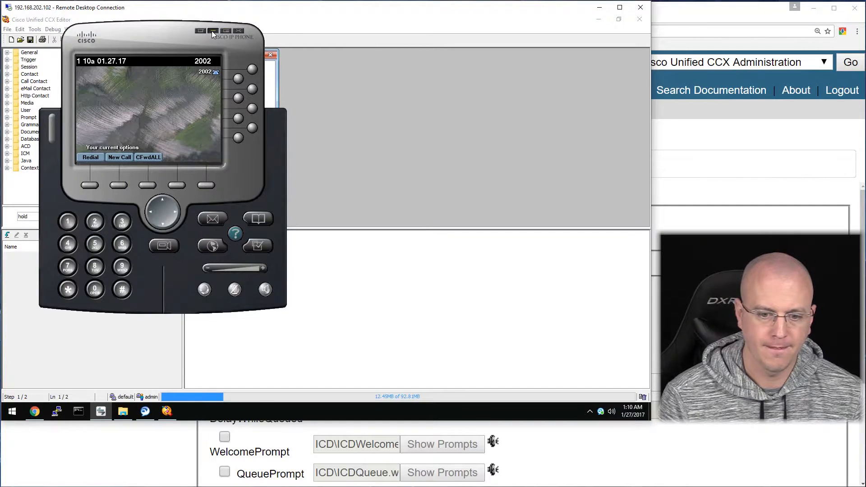
click(212, 31)
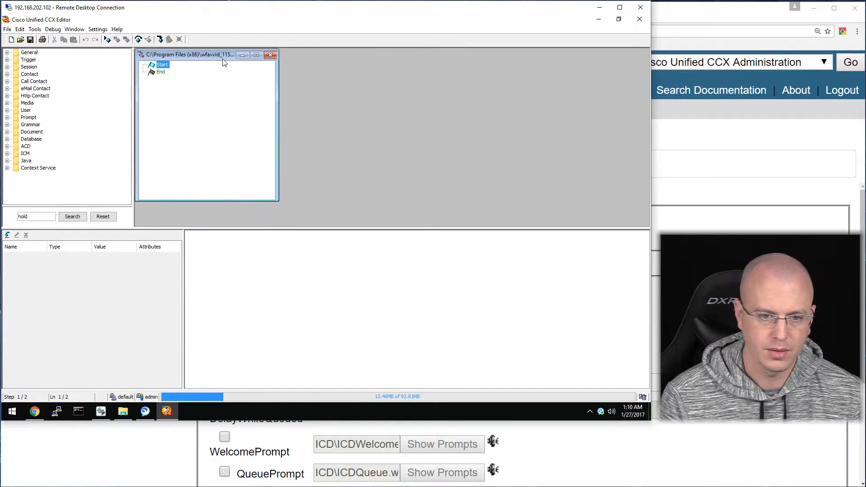
Close Script1 and a new blank script without saving either.
click(399, 54)
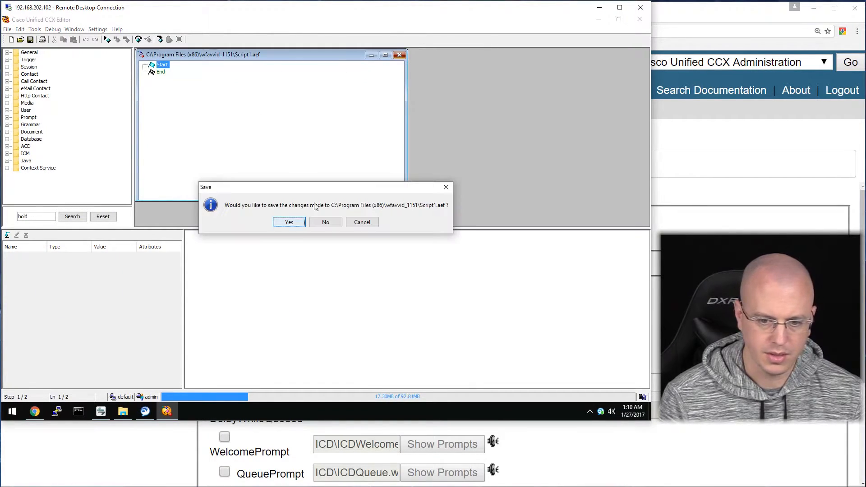
click(325, 222)
click(11, 39)
click(278, 63)
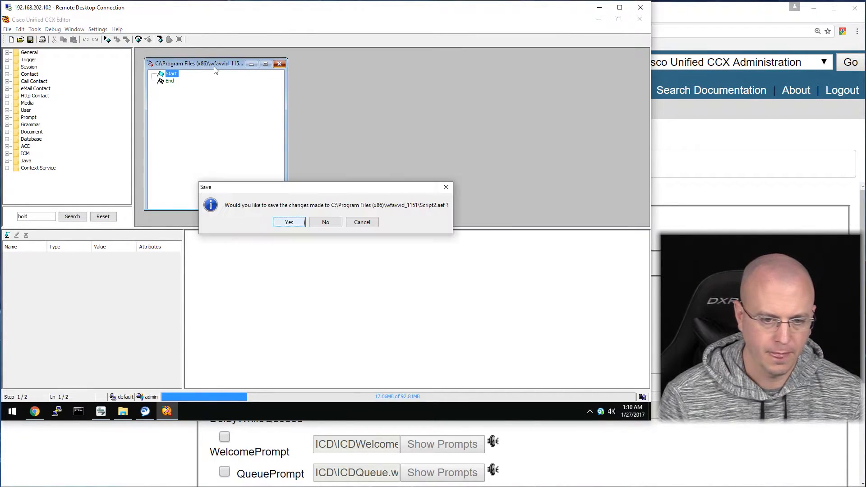
click(329, 221)
Open icd.aef from the Scripts\system\default folder.
click(22, 40)
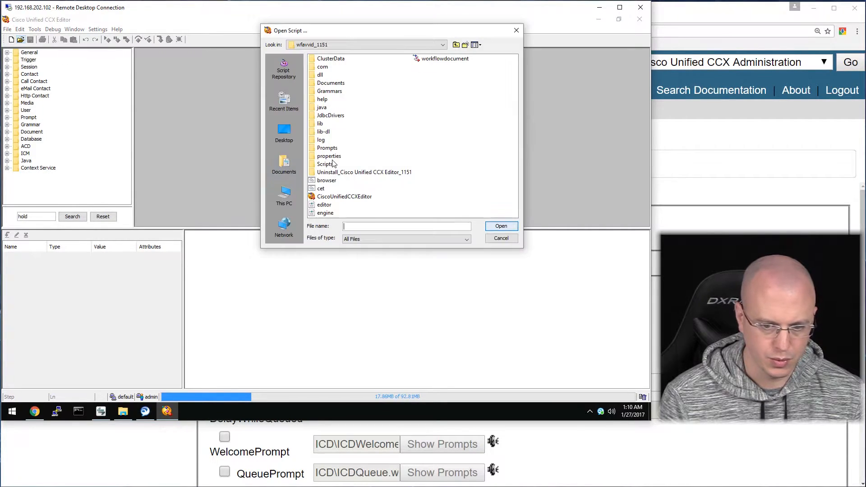
click(326, 164)
double_click(325, 165)
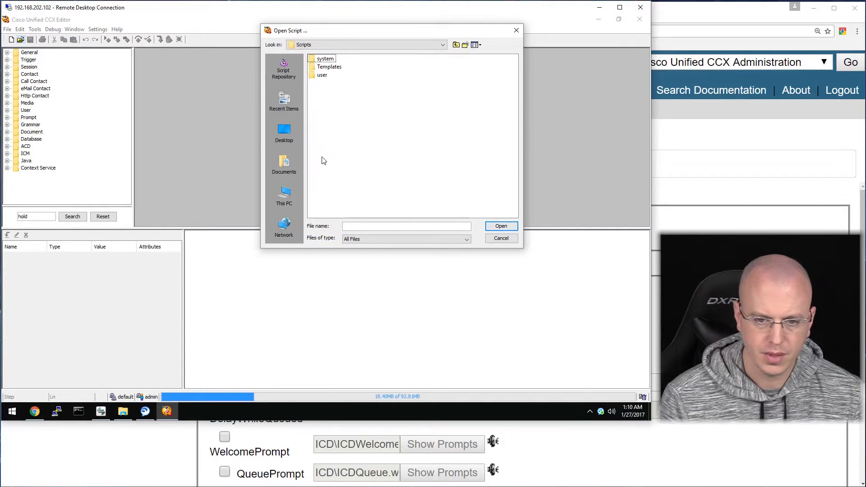
click(326, 58)
double_click(325, 59)
click(326, 59)
double_click(327, 59)
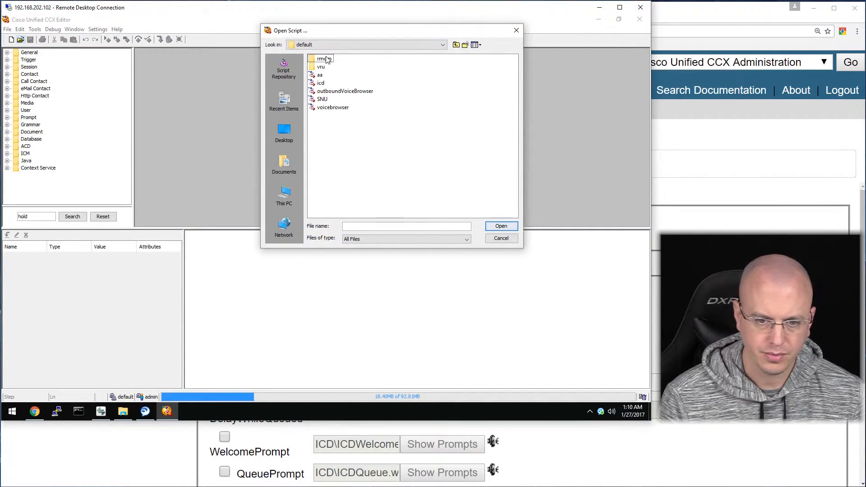
double_click(322, 84)
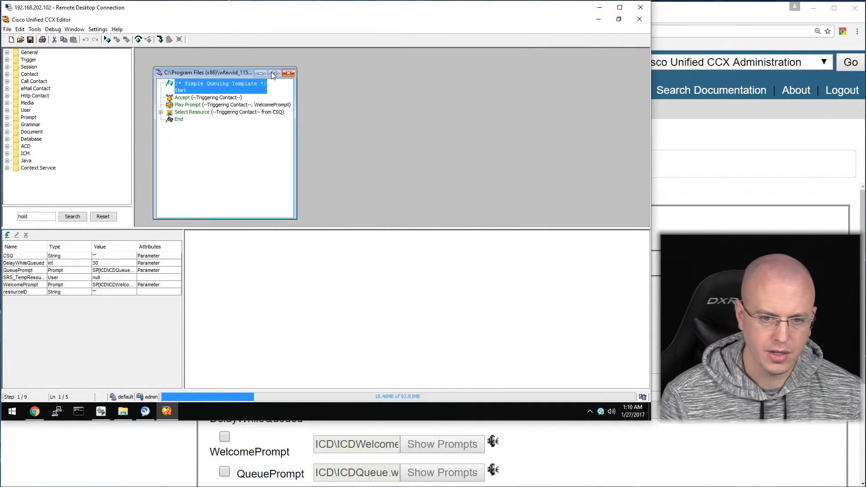
Enlarge the icd script and inspect its Accept and WelcomePrompt Play Prompt steps.
click(276, 72)
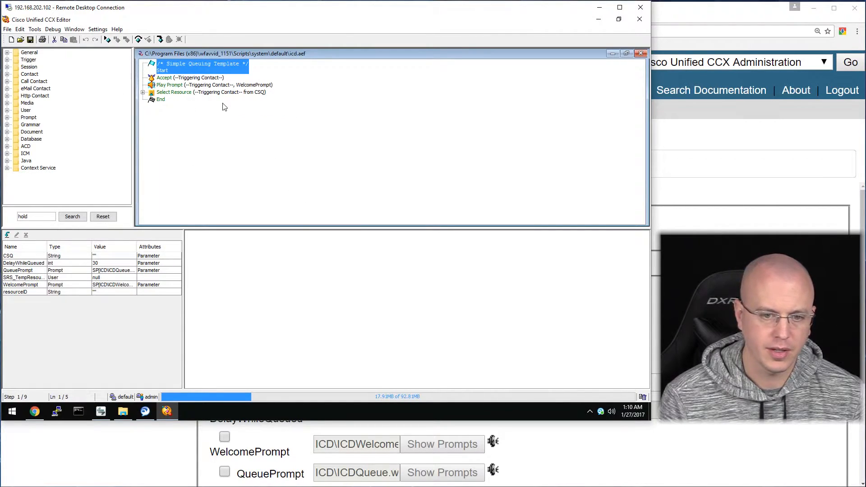
click(171, 78)
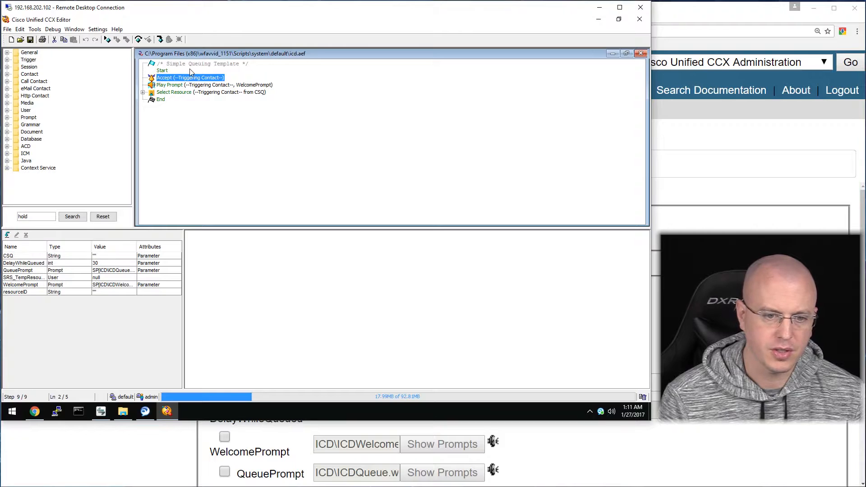
click(173, 85)
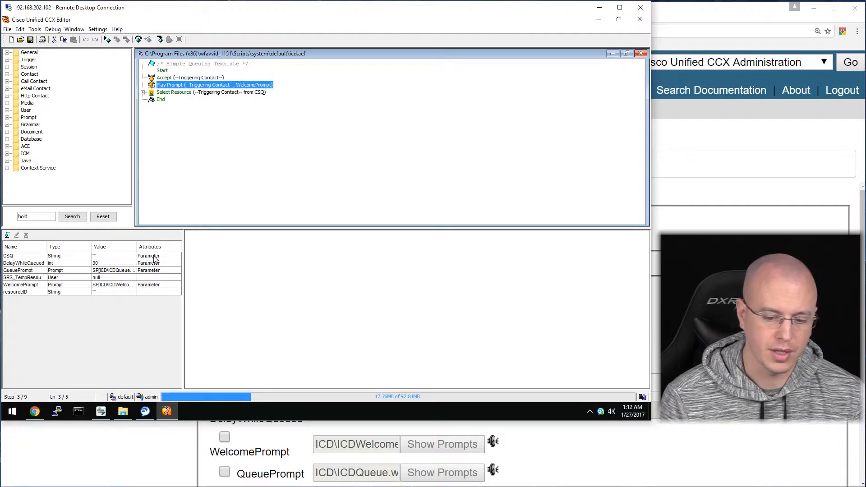
Check the admin page and FreeLab topology tab, then return to the remote CCX Editor.
click(144, 458)
scroll(291, 353, down, 2)
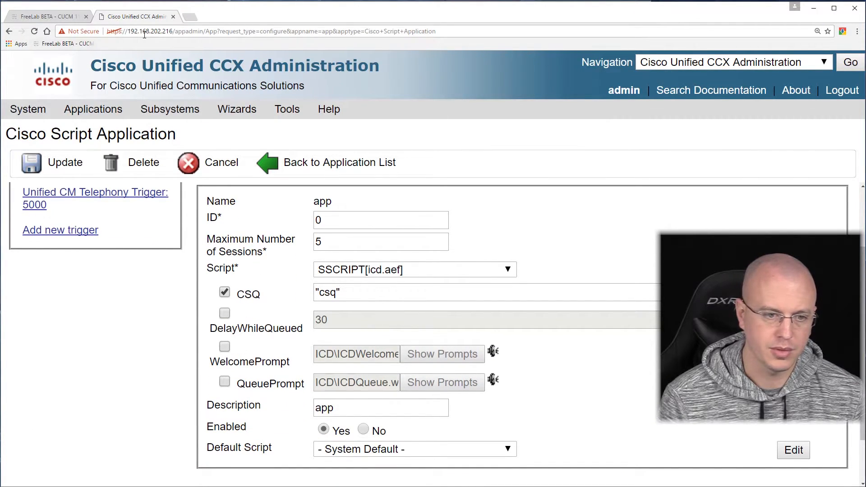
click(69, 16)
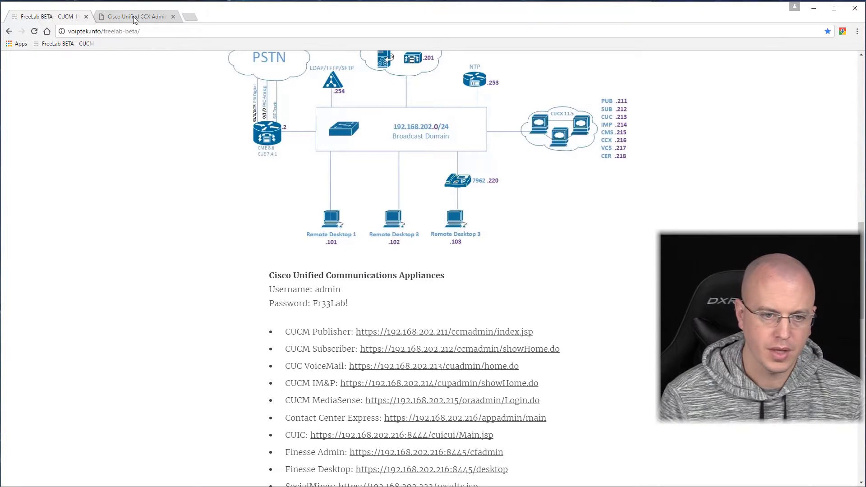
click(134, 16)
key(alt+Tab)
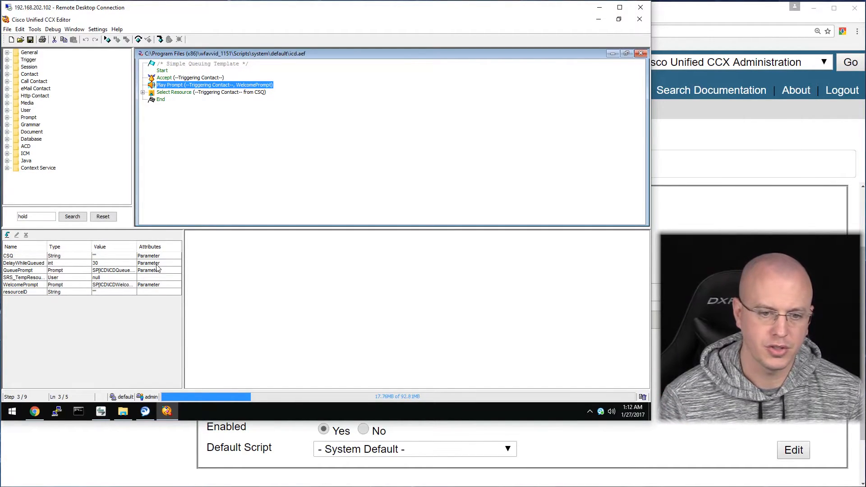
Expand Select Resource and its Queued branch, and inspect the Connected branch.
click(143, 92)
click(206, 94)
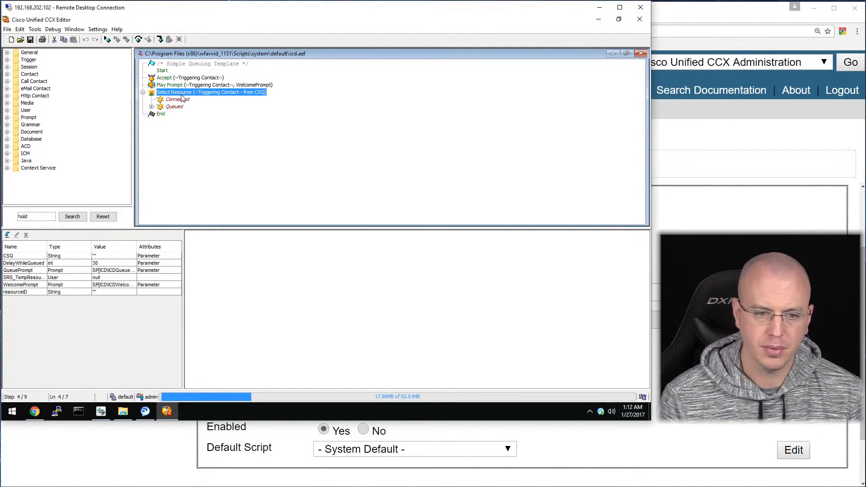
click(152, 107)
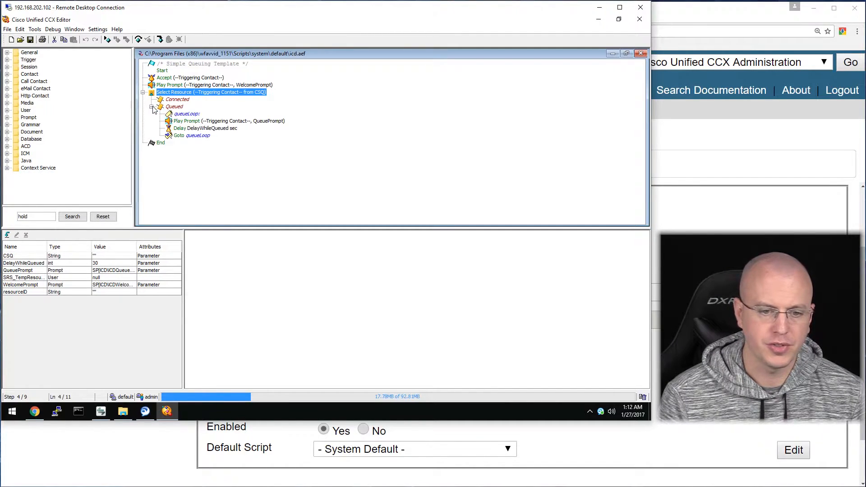
key(Down)
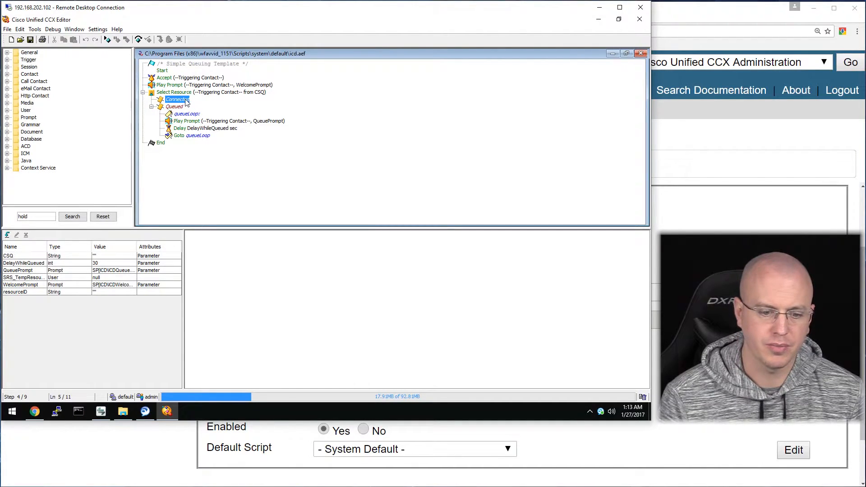
right_click(186, 102)
key(Escape)
Review the queue loop: queueLoop label, QueuePrompt Play Prompt, Delay and Goto queueLoop.
click(177, 114)
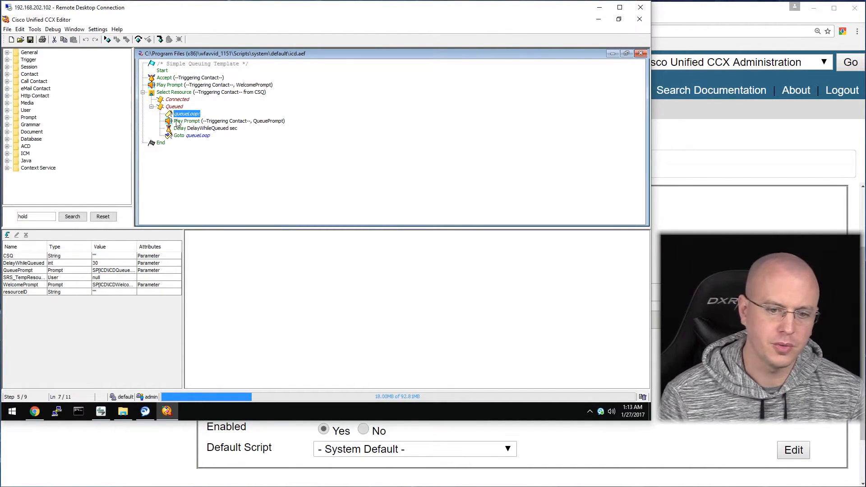
click(199, 122)
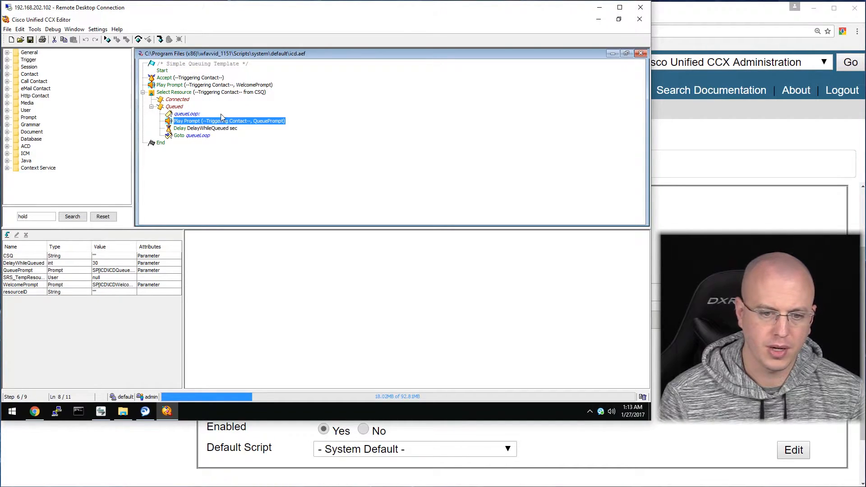
click(225, 129)
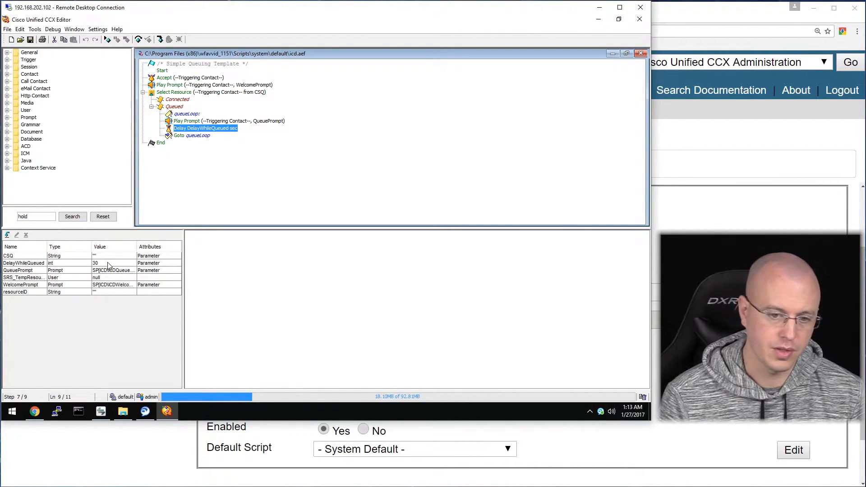
click(184, 134)
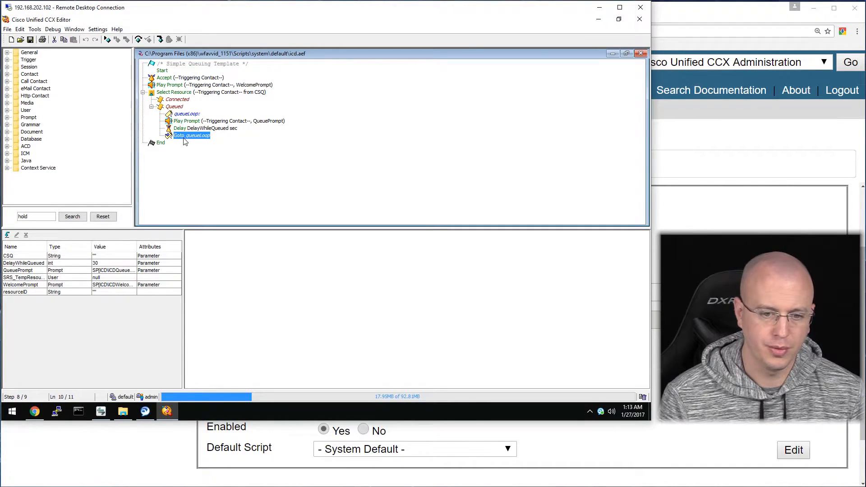
Set Select Resource's Connect option to No and apply it.
click(184, 92)
right_click(186, 95)
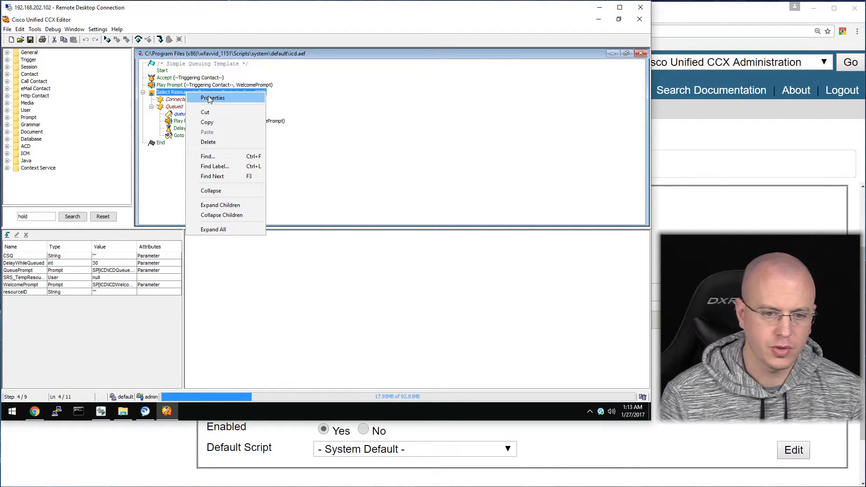
click(208, 99)
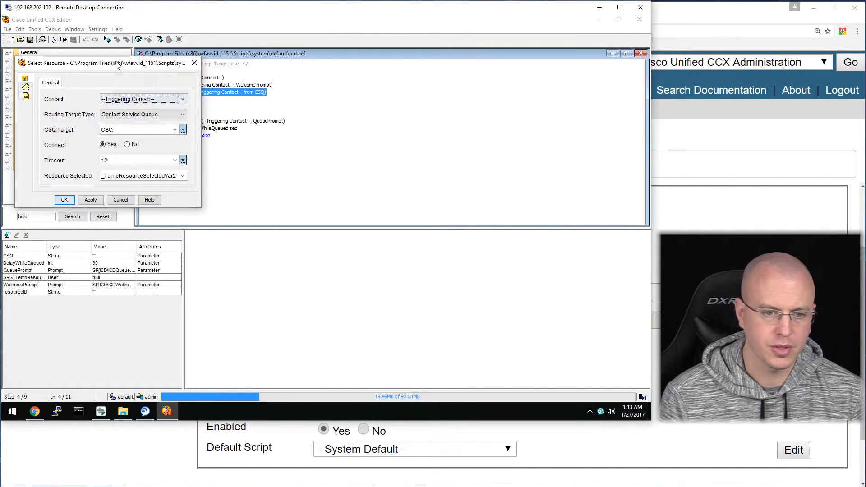
drag(158, 63, 225, 58)
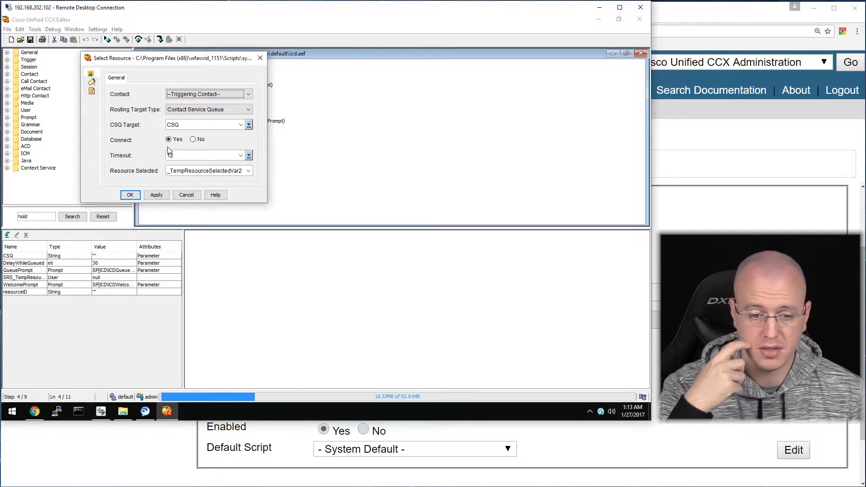
click(196, 140)
drag(202, 66, 287, 146)
click(243, 278)
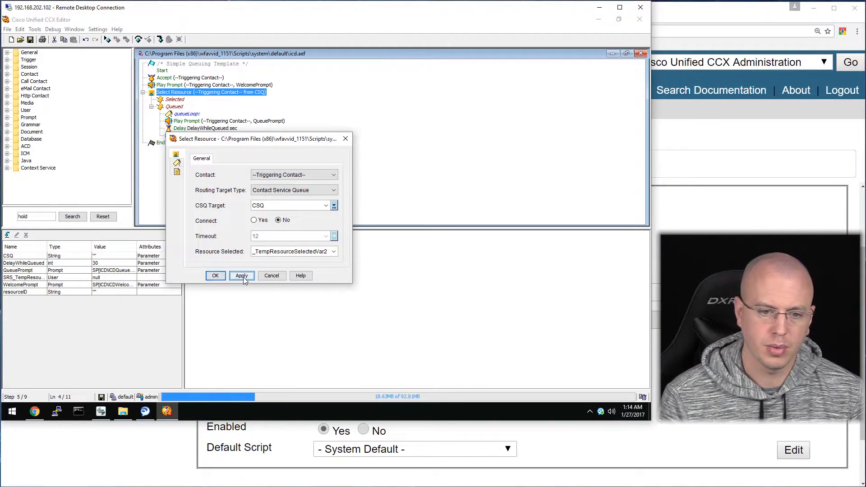
click(216, 275)
Inspect the renamed Selected branch and select the old palette search text 'hold'.
click(173, 100)
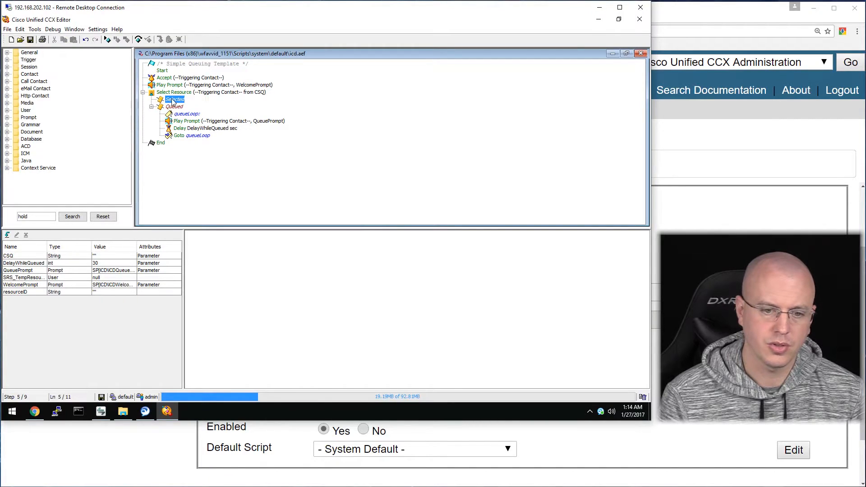
right_click(172, 101)
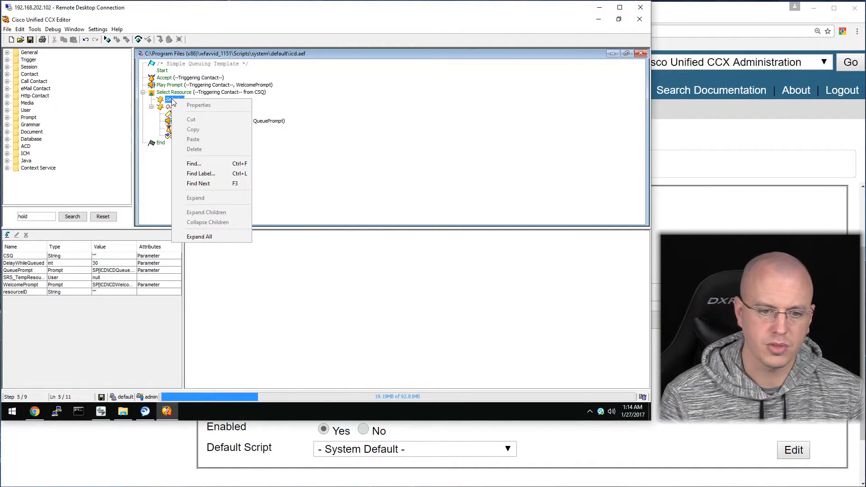
click(180, 93)
click(181, 94)
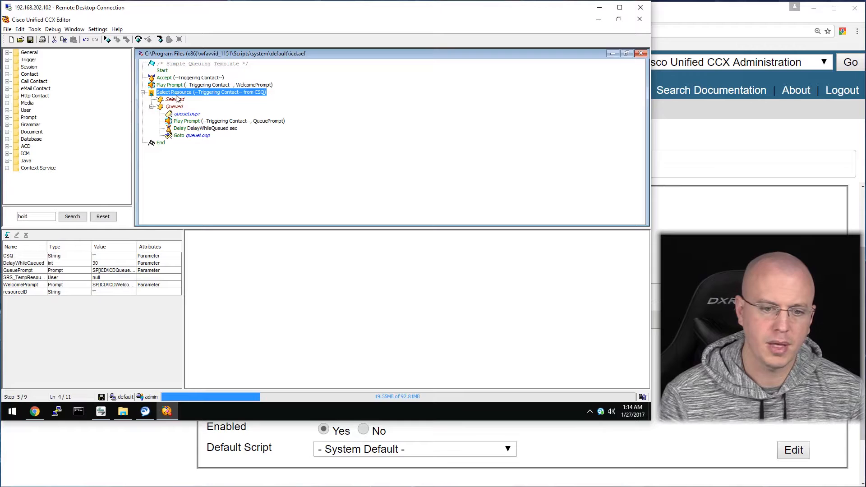
click(177, 99)
drag(11, 214, 4, 215)
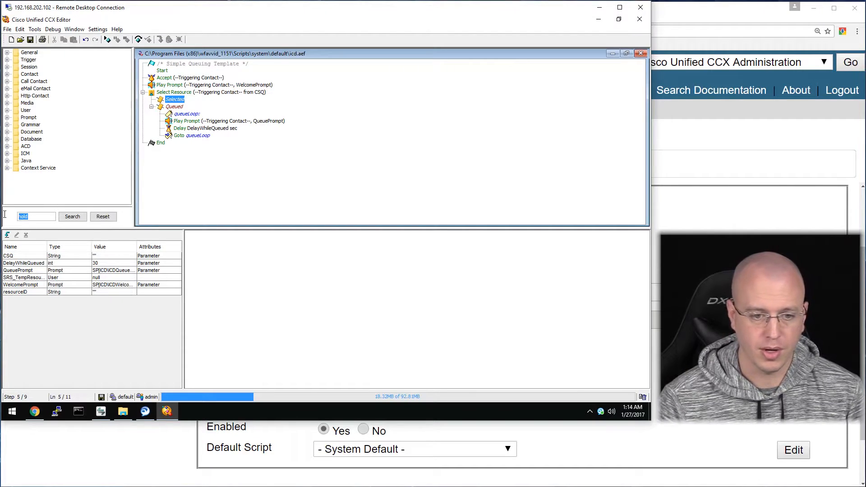
Search the palette for 'prompt' and drop a Play Prompt step onto the Selected branch.
text(prompt)
click(83, 219)
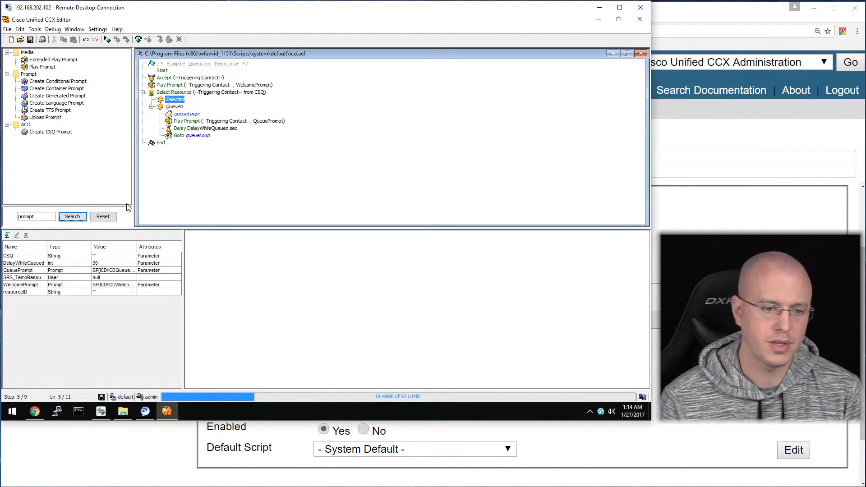
drag(41, 67, 174, 101)
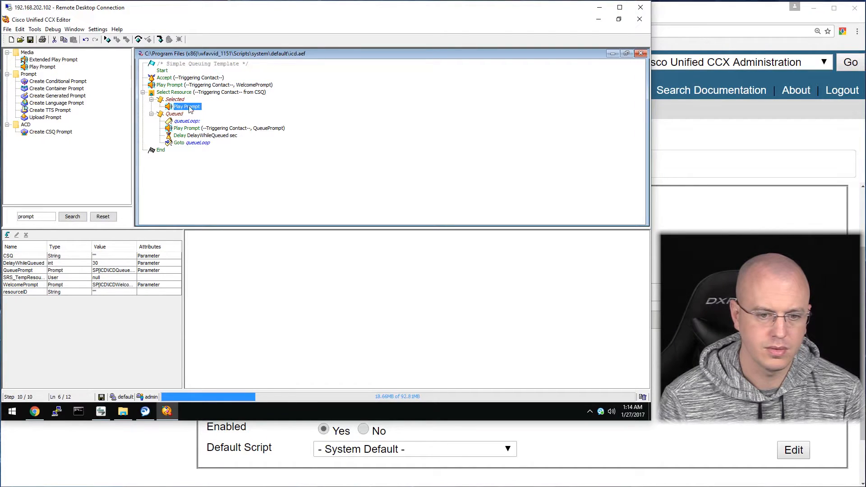
Look over the new Play Prompt's contact, interruptible and prompt settings.
right_click(195, 109)
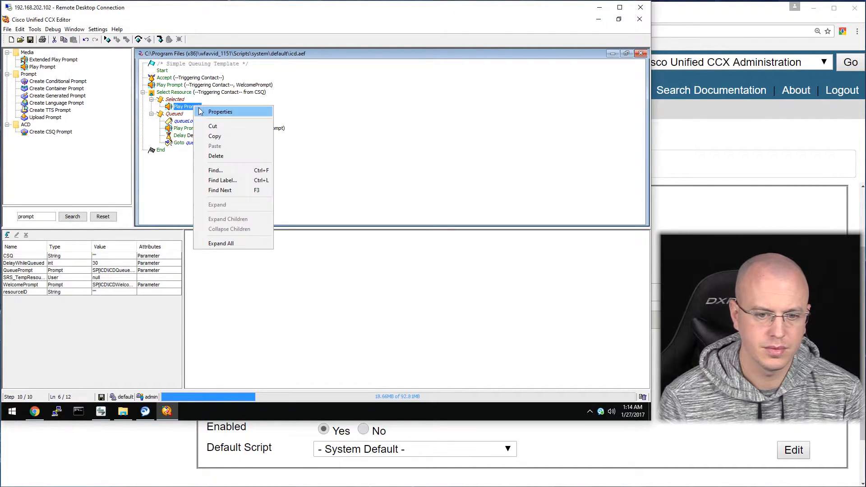
click(200, 111)
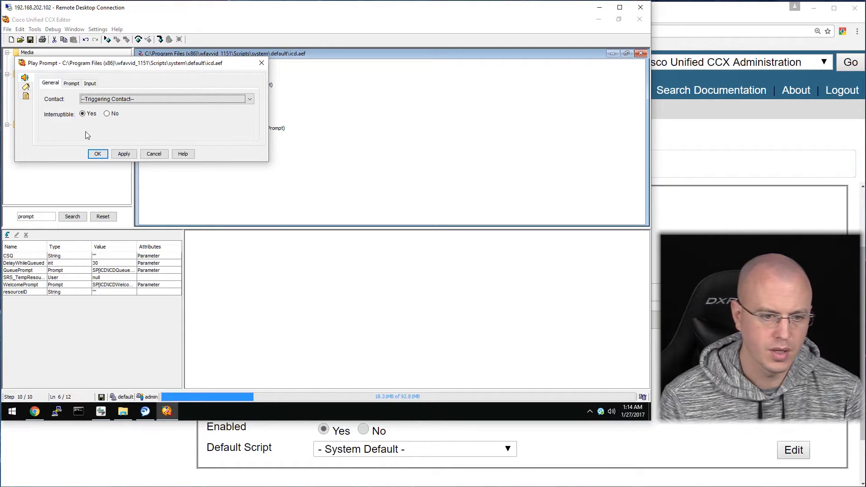
click(90, 99)
click(133, 108)
click(107, 114)
click(78, 84)
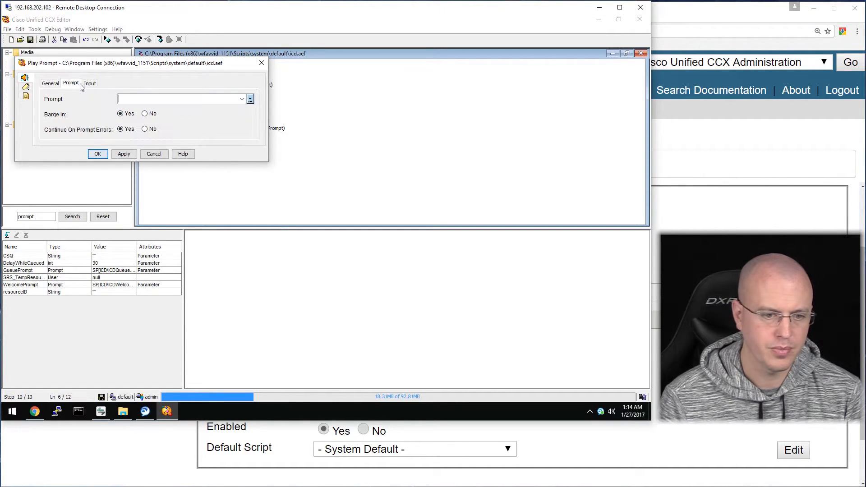
click(240, 99)
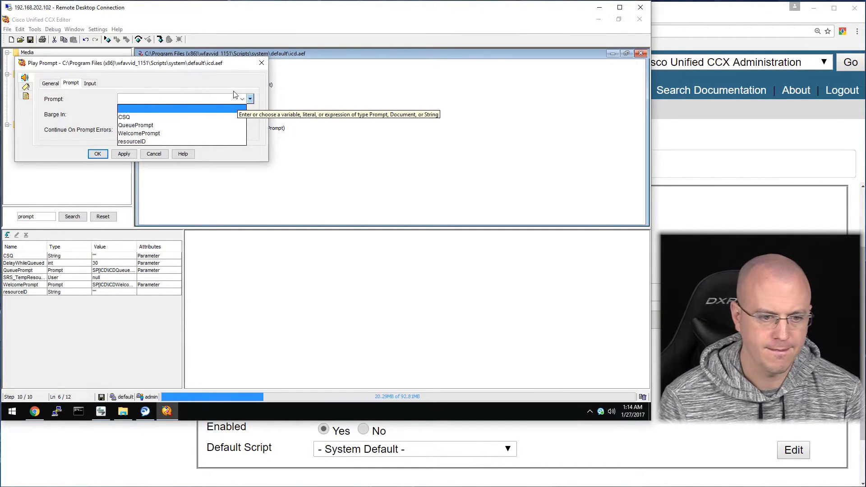
click(247, 98)
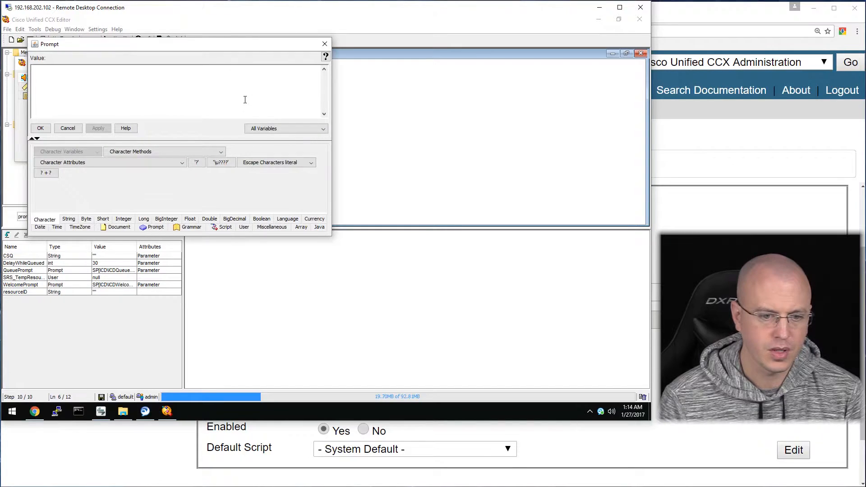
click(325, 45)
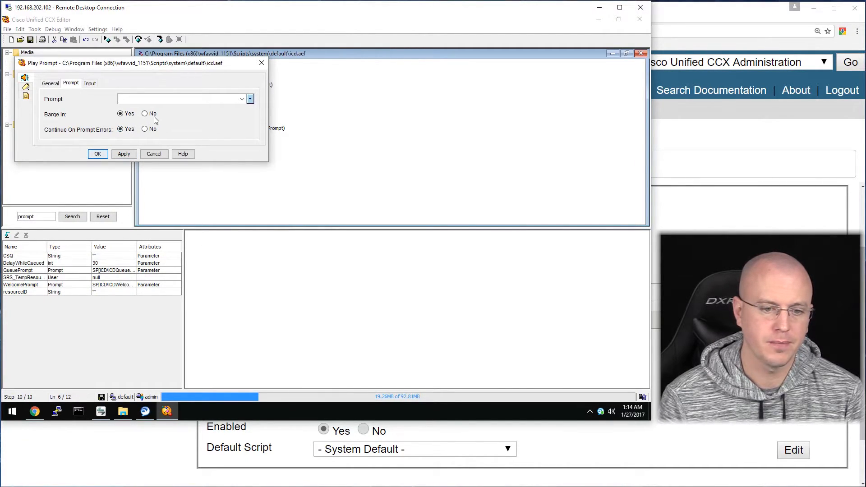
Review the Input Buffer and General settings, then cancel without changing the Play Prompt.
click(89, 84)
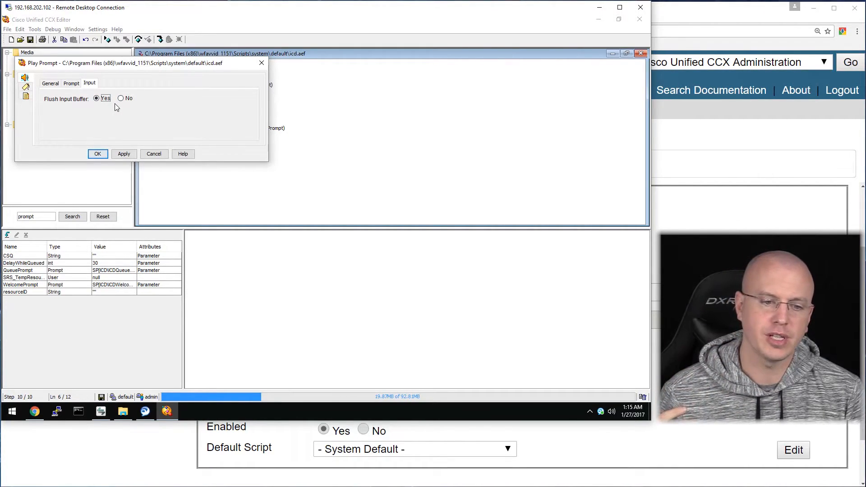
click(50, 83)
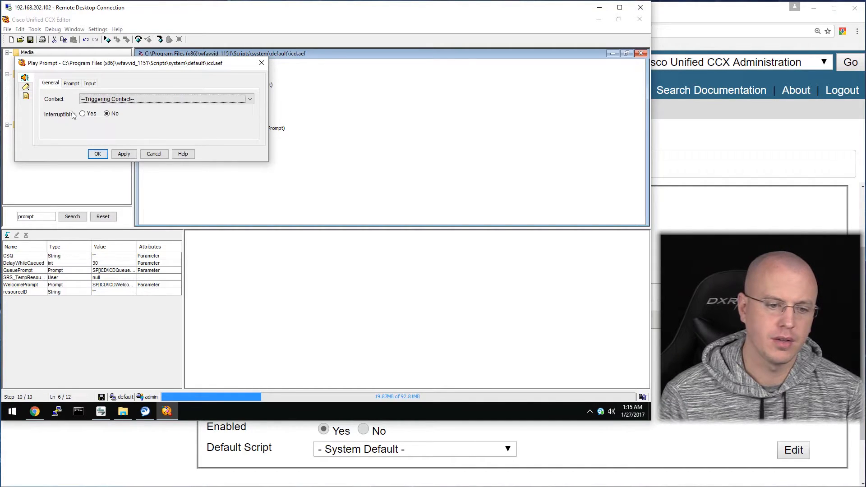
click(71, 84)
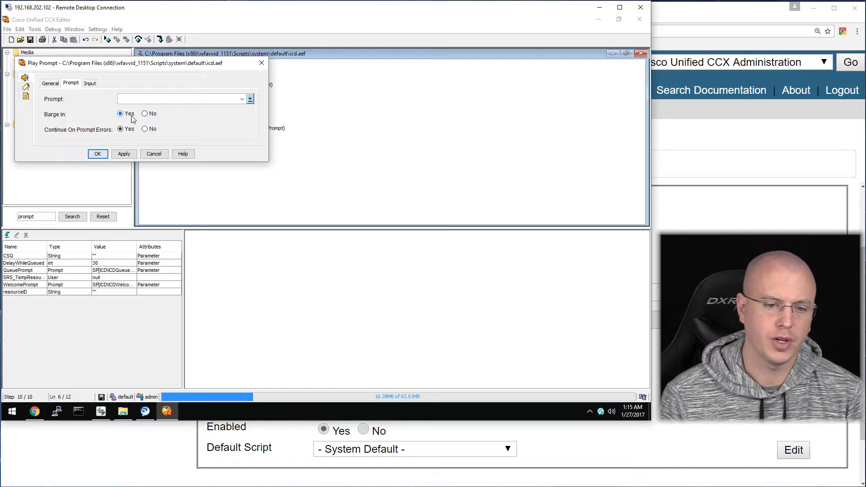
click(145, 113)
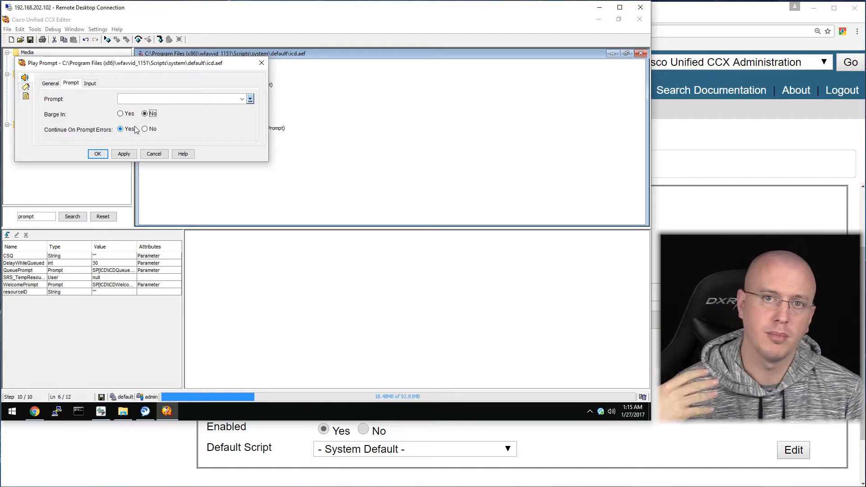
click(94, 84)
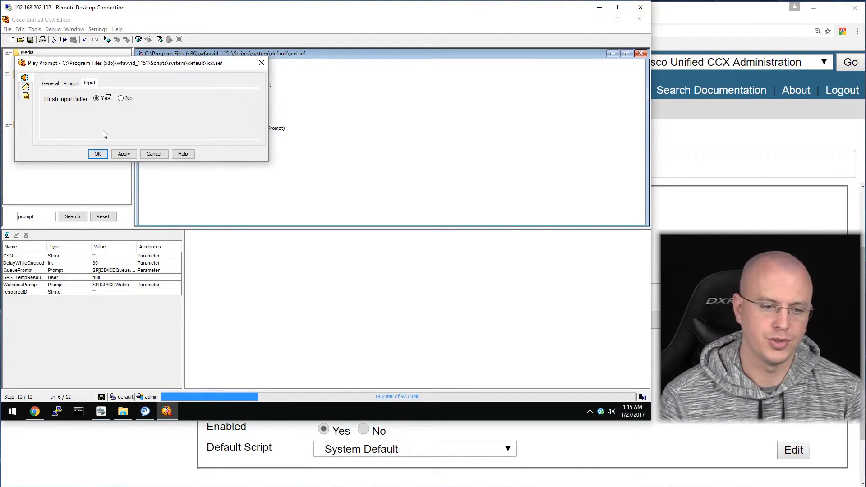
click(49, 85)
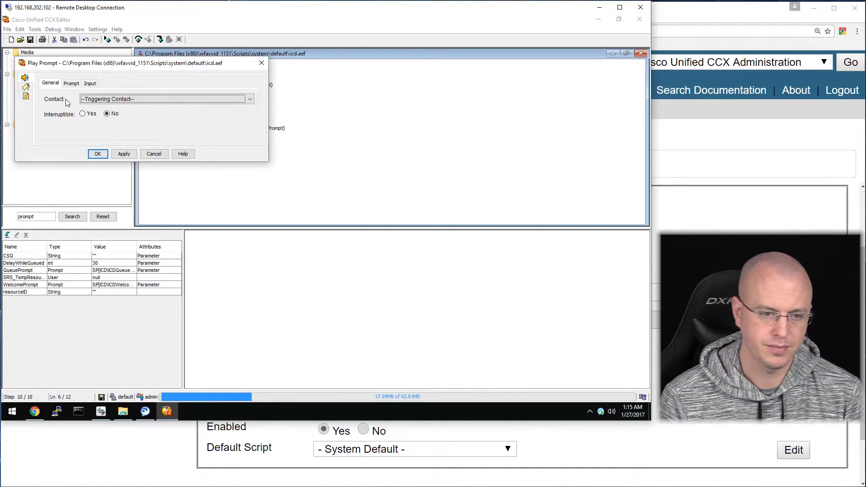
click(153, 154)
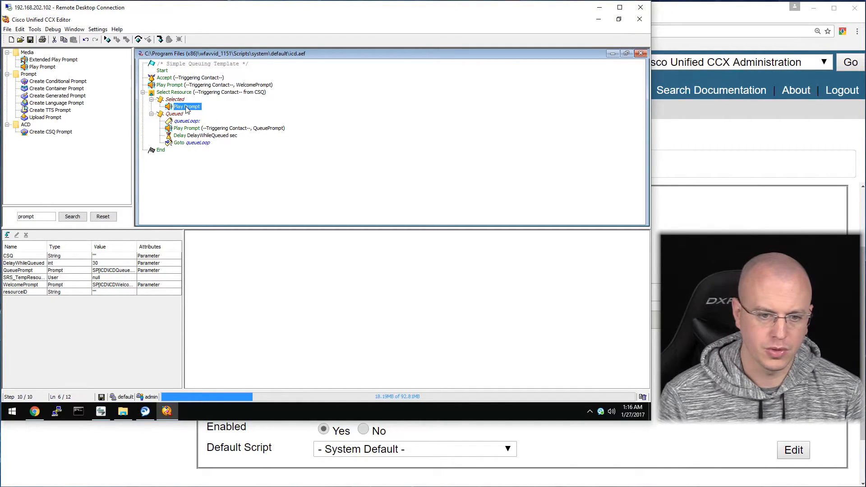
Search the palette for connect and place a Connect step below Play Prompt.
double_click(42, 217)
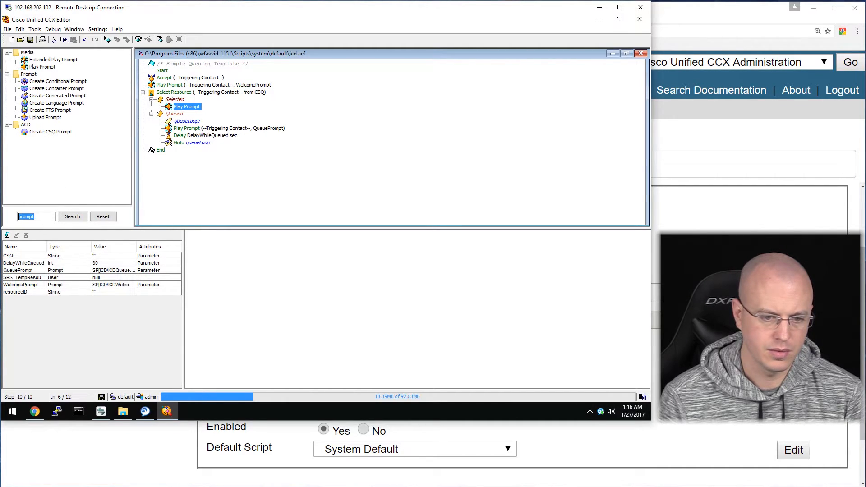
text(connec)
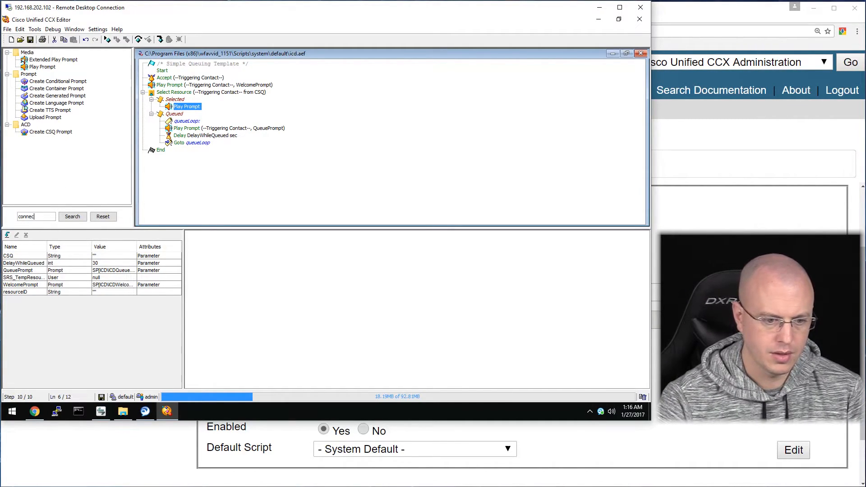
click(70, 218)
drag(36, 60, 188, 111)
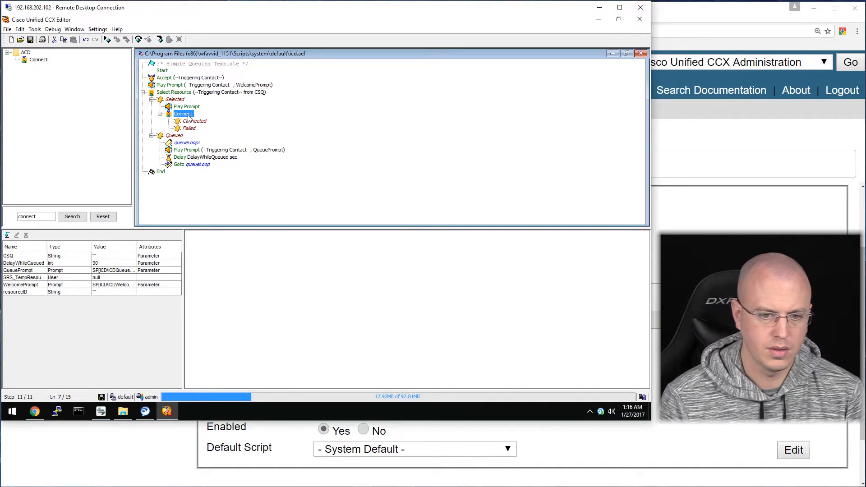
Give the Connect step resource SRS_TempResourceSelectedVar2, triggering contact, and comment 'Agent Connected'.
right_click(189, 119)
click(209, 122)
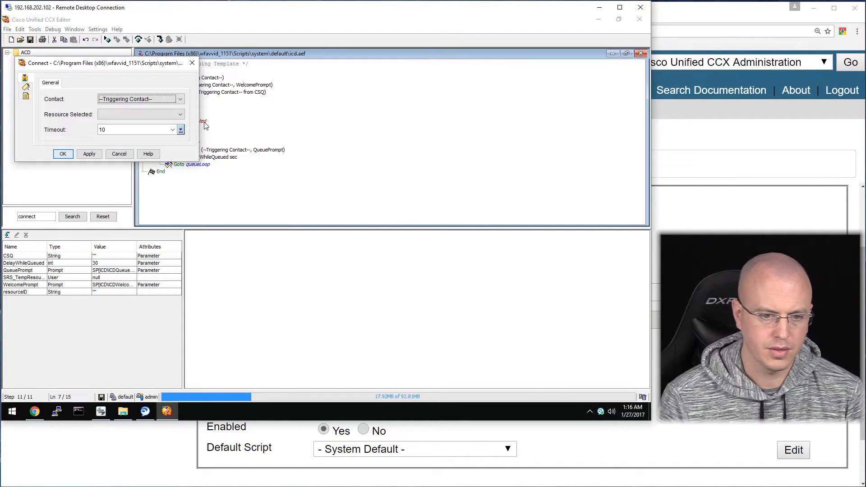
click(150, 113)
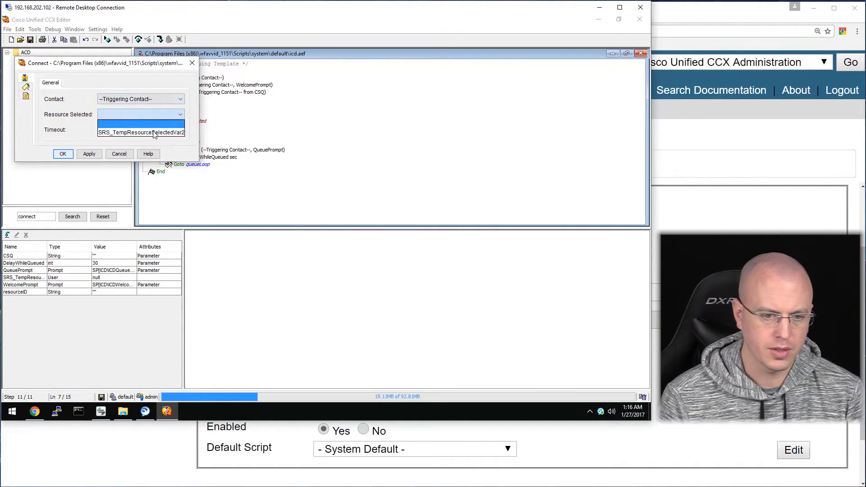
click(155, 133)
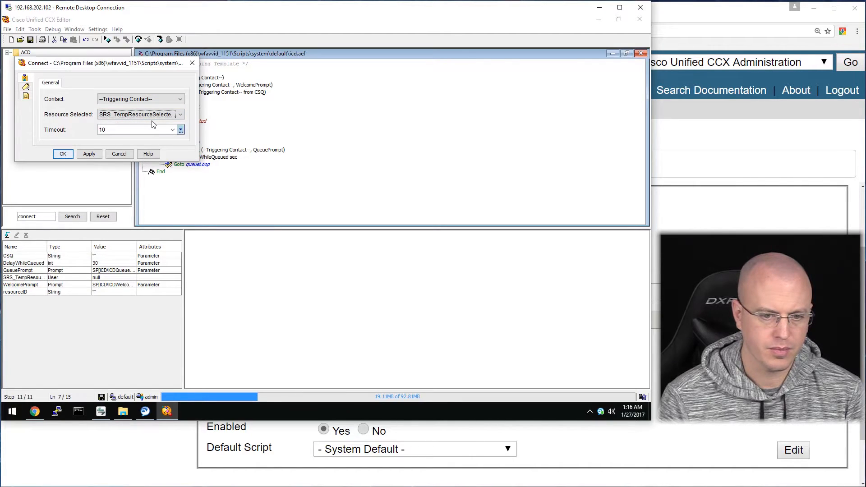
click(179, 100)
click(131, 106)
click(27, 87)
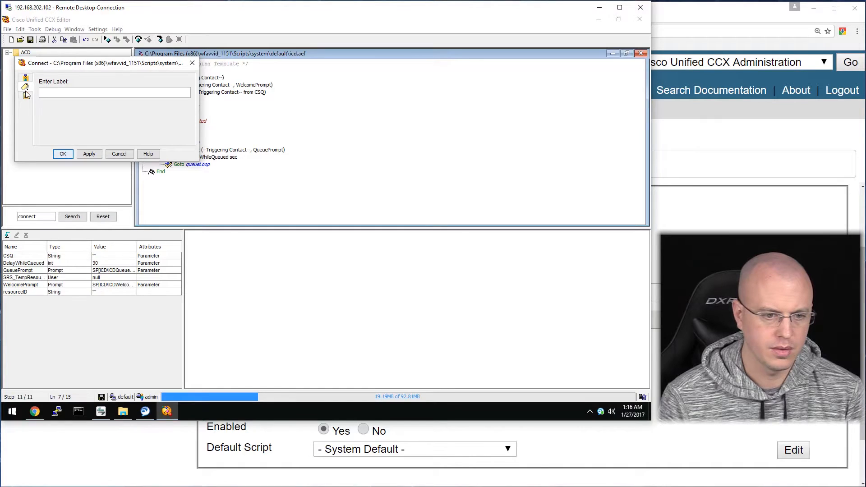
click(25, 96)
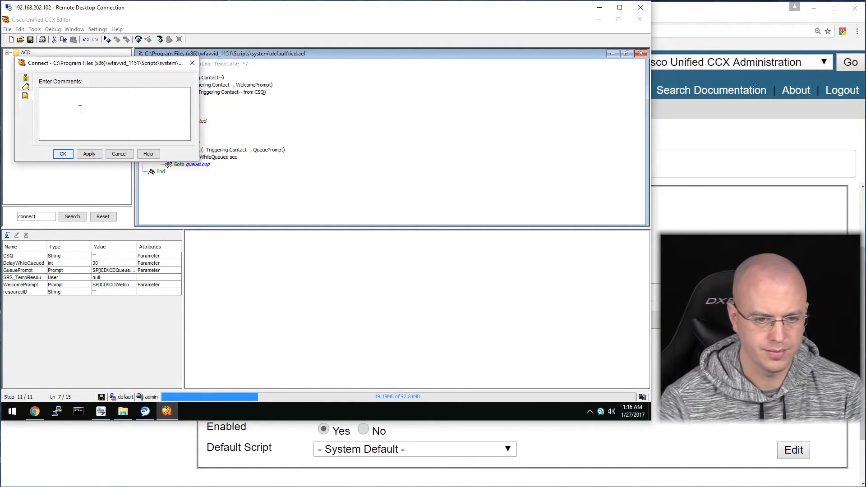
text(Agent Connected)
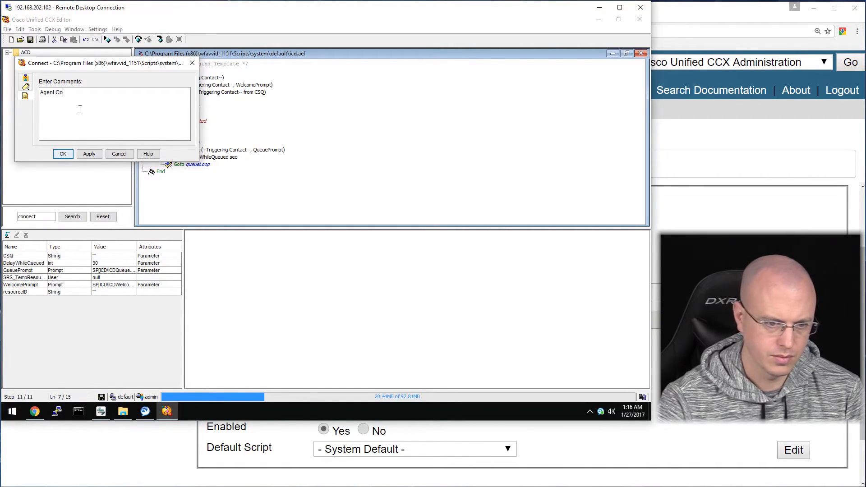
click(63, 155)
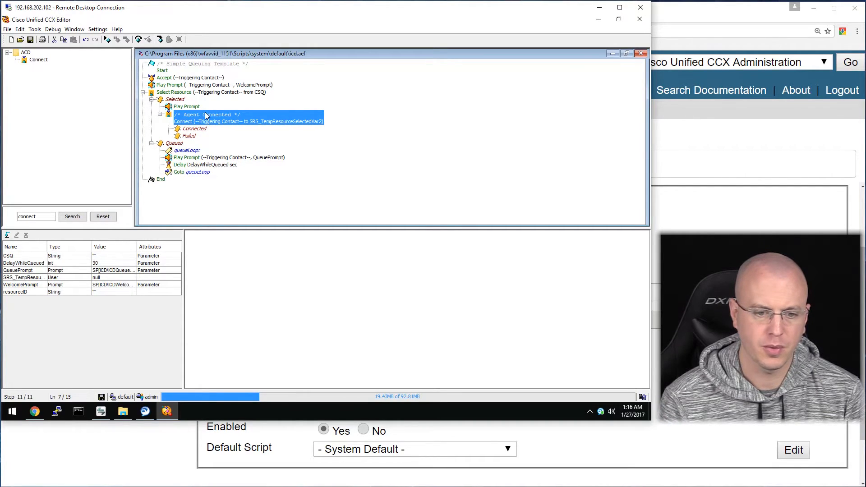
Open the PromptRecord application (trigger 9999, PromptRecorder.aef) from Application Management.
click(77, 445)
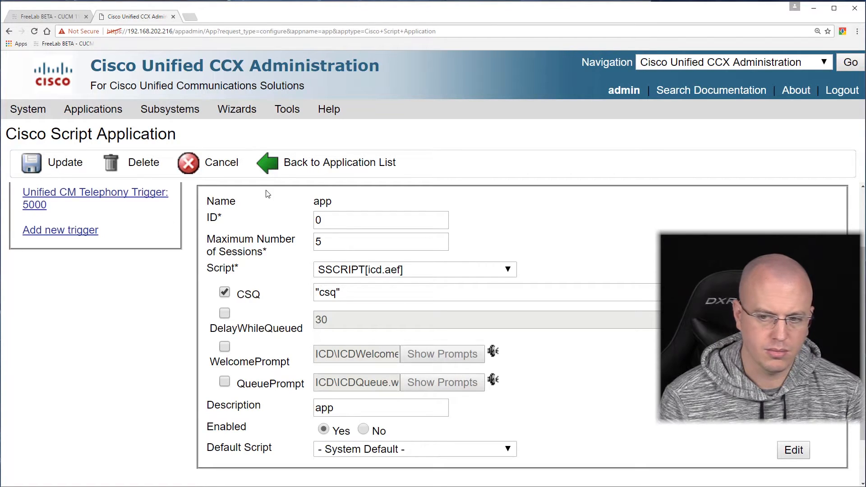
mouse_move(87, 108)
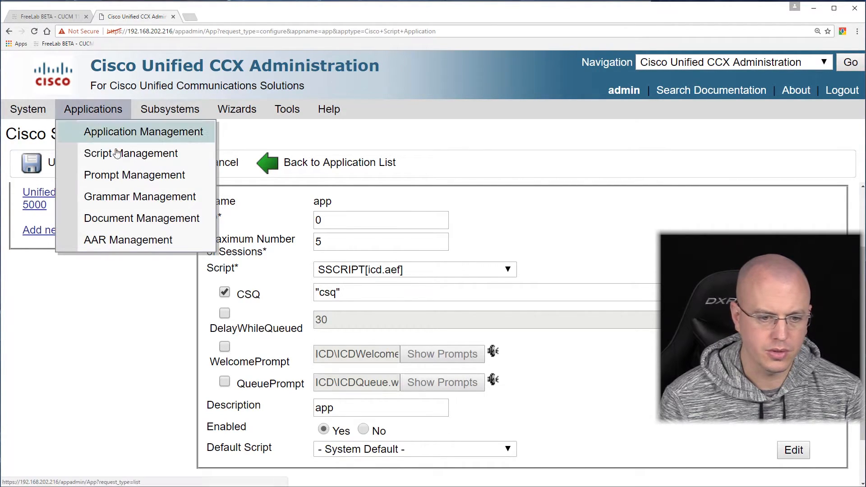
click(149, 140)
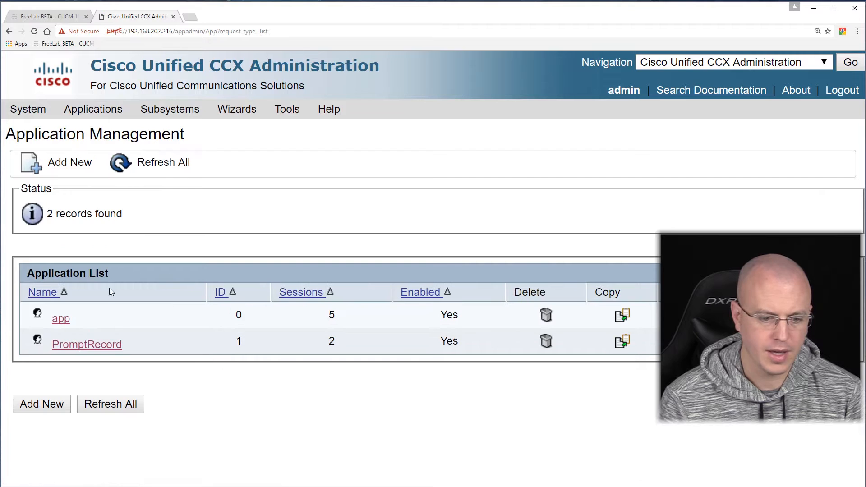
click(86, 348)
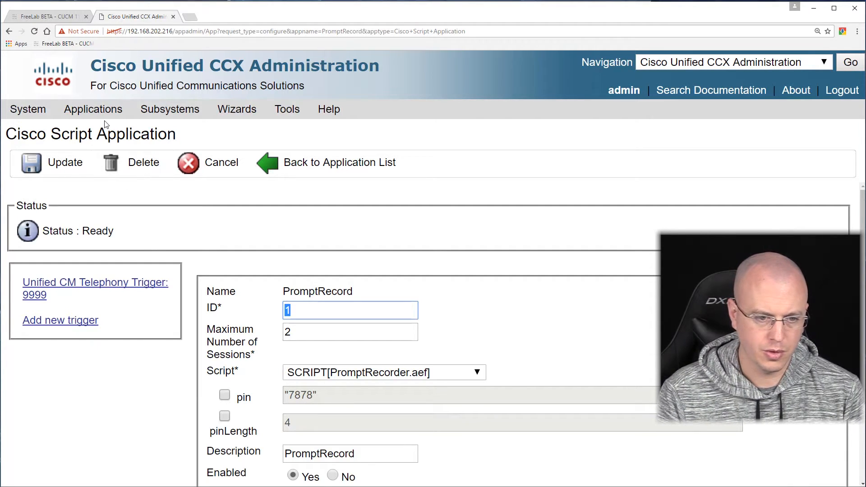
Open the en_US prompt folder in Prompt Management and play 1234.wav.
mouse_move(122, 112)
click(125, 176)
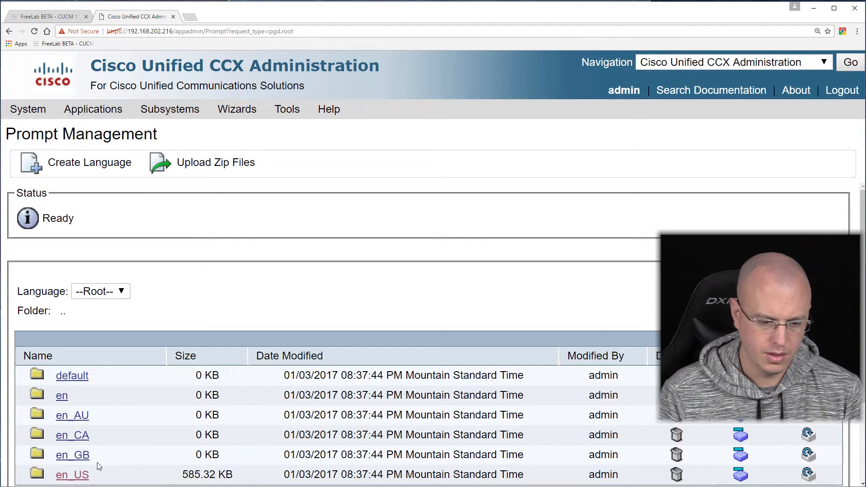
scroll(97, 460, down, 1)
click(69, 429)
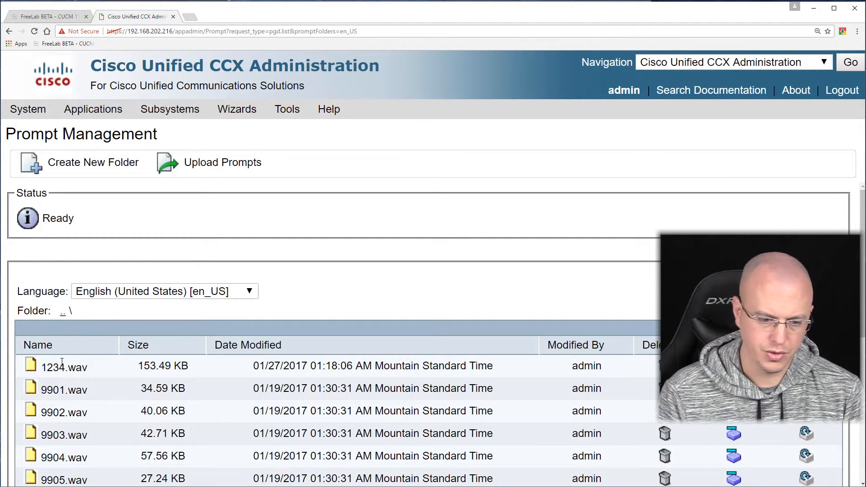
click(31, 367)
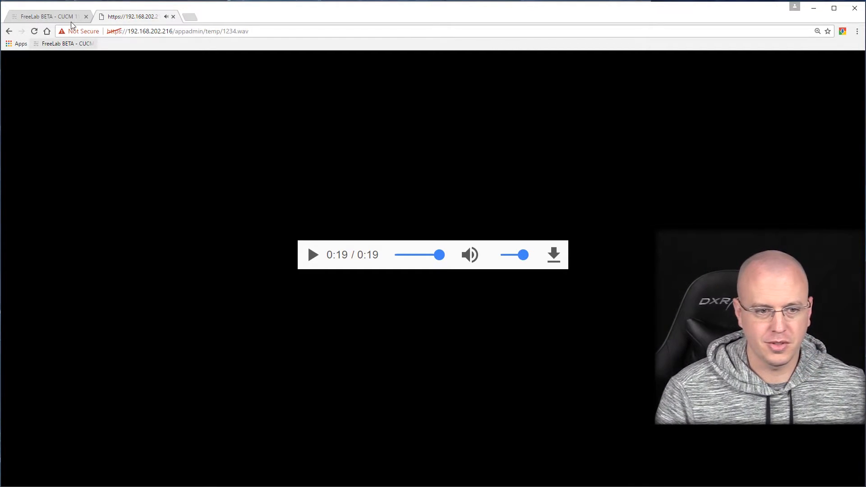
Go back to the Prompt Management root folder and return to CCX Editor.
click(9, 31)
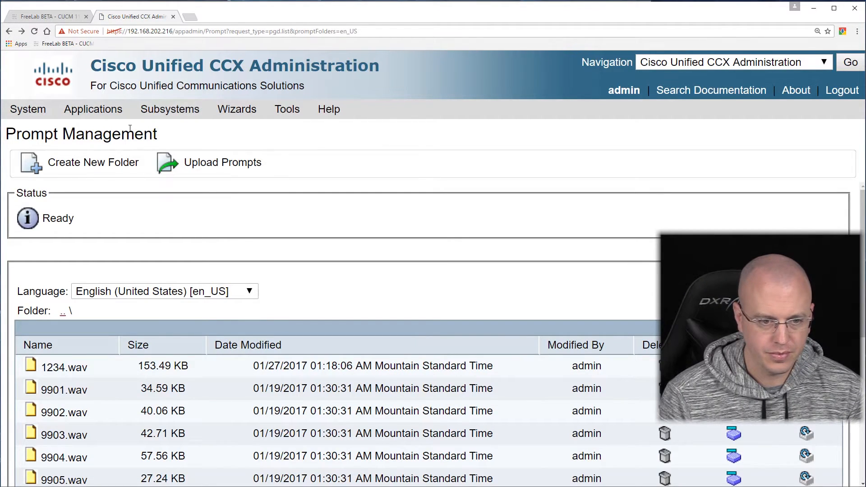
mouse_move(88, 110)
click(150, 175)
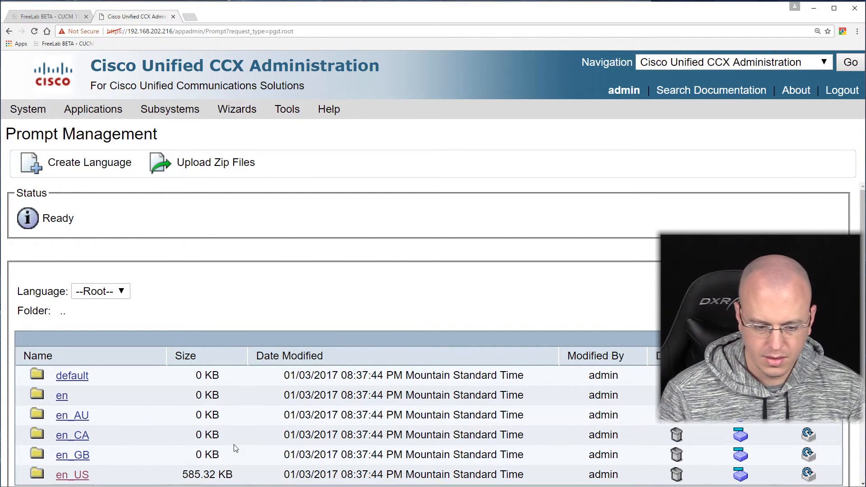
key(alt+Tab)
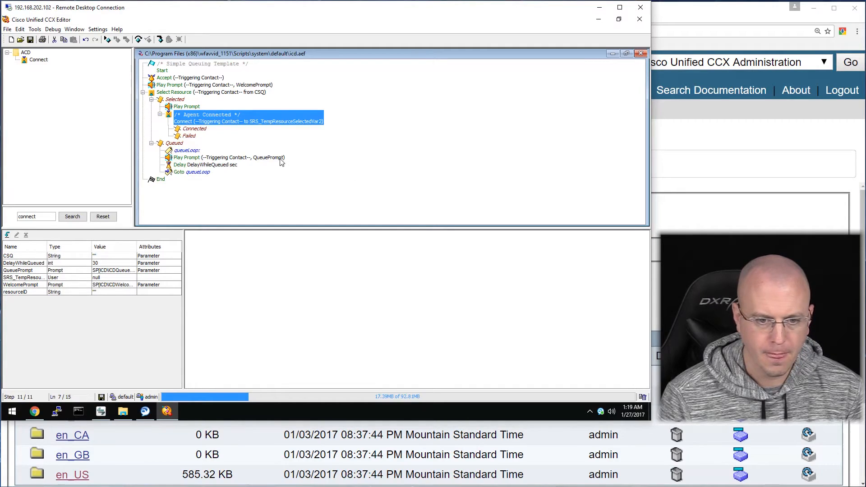
Add a new String variable named Warning to the icd script, flagged as a parameter.
key(Up)
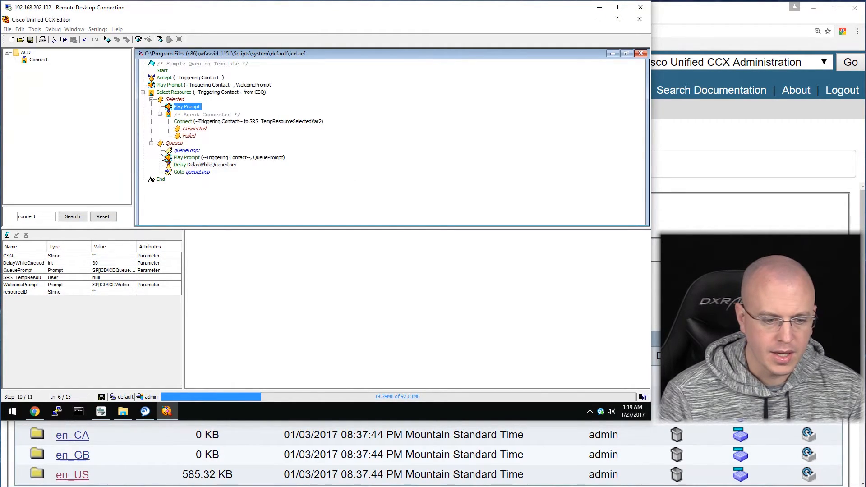
click(7, 235)
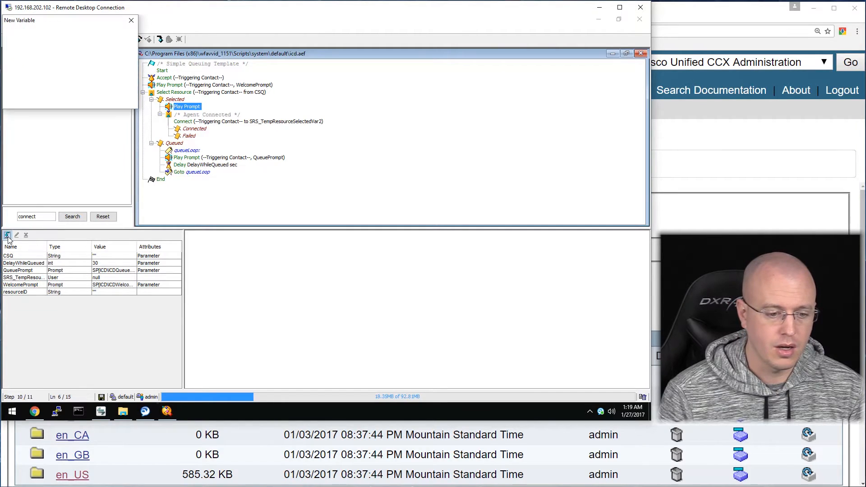
drag(80, 20, 109, 74)
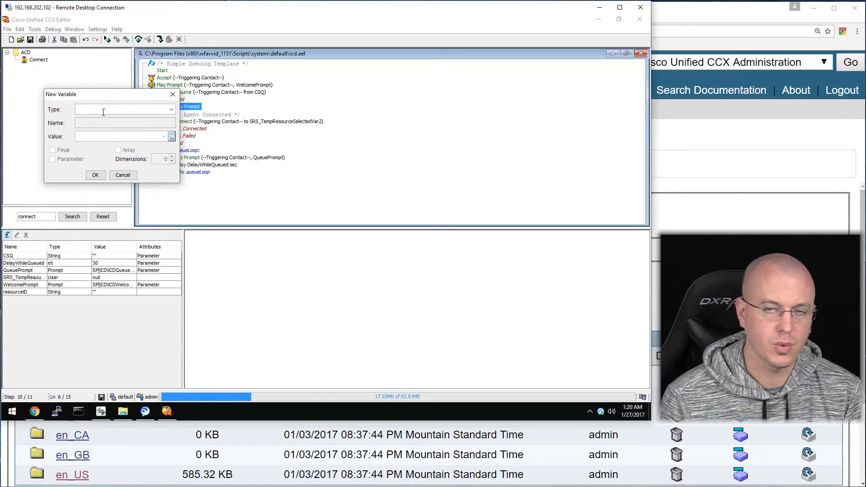
click(171, 109)
click(149, 128)
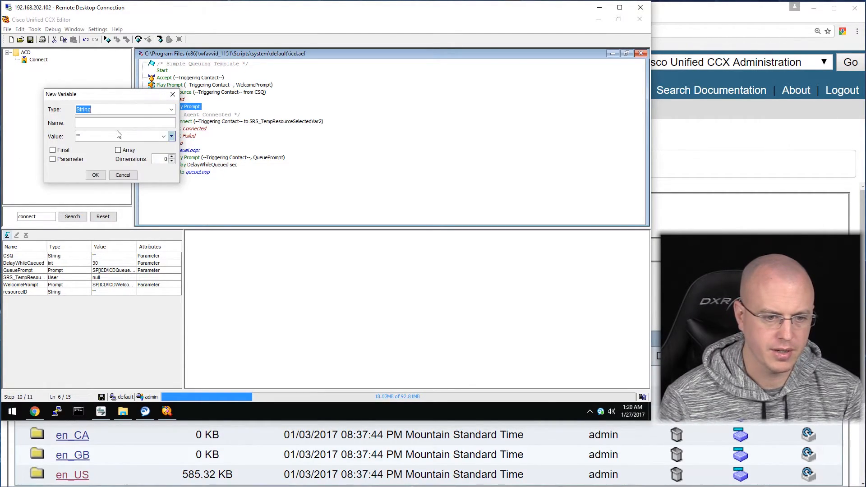
click(80, 125)
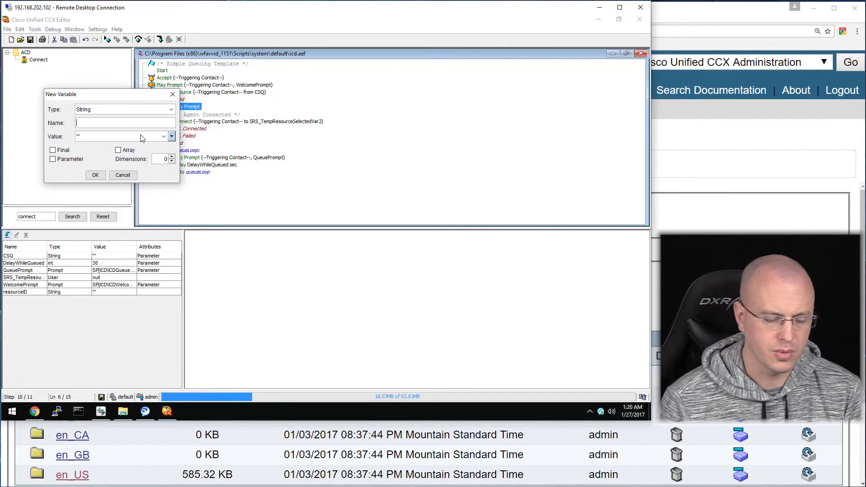
text(Warning)
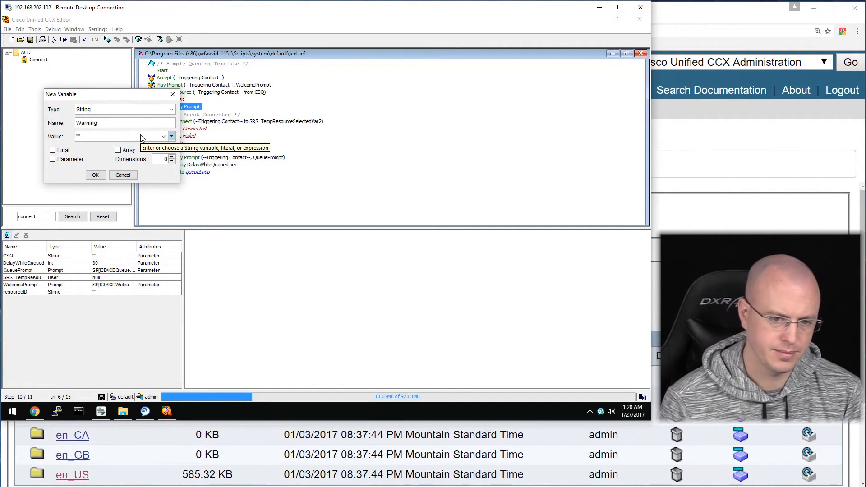
click(64, 161)
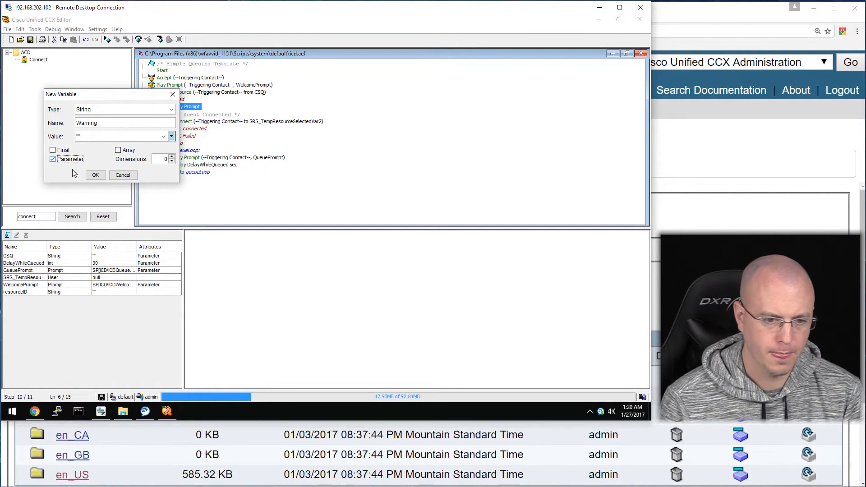
click(95, 175)
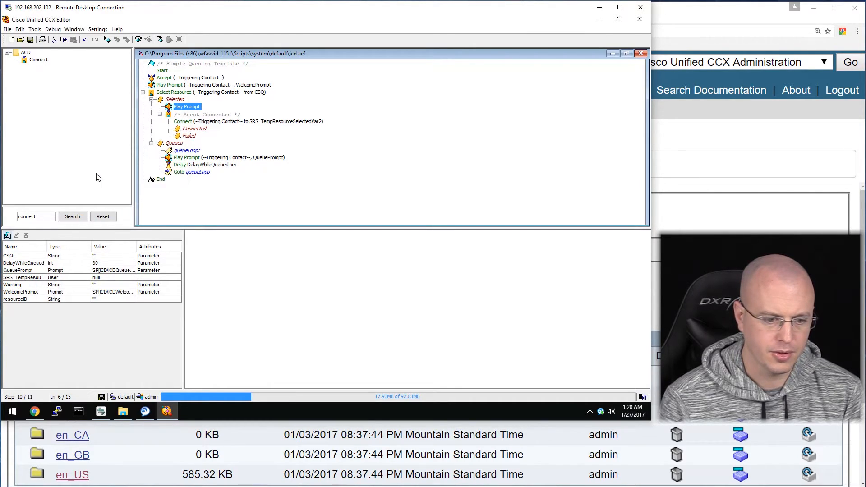
Set the Play Prompt step under Selected to use the Warning prompt variable.
right_click(189, 110)
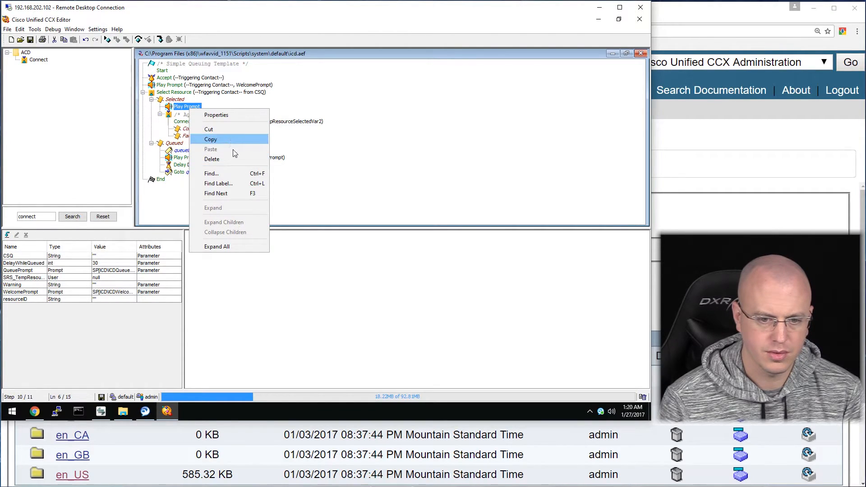
click(236, 114)
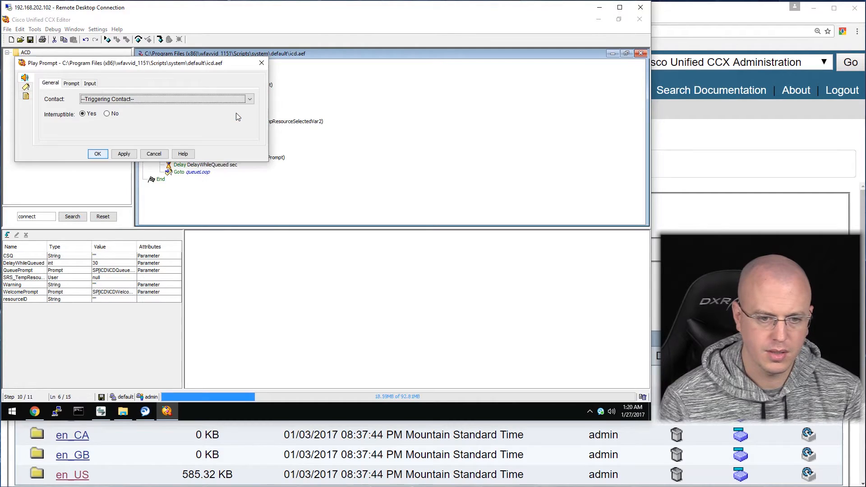
click(71, 83)
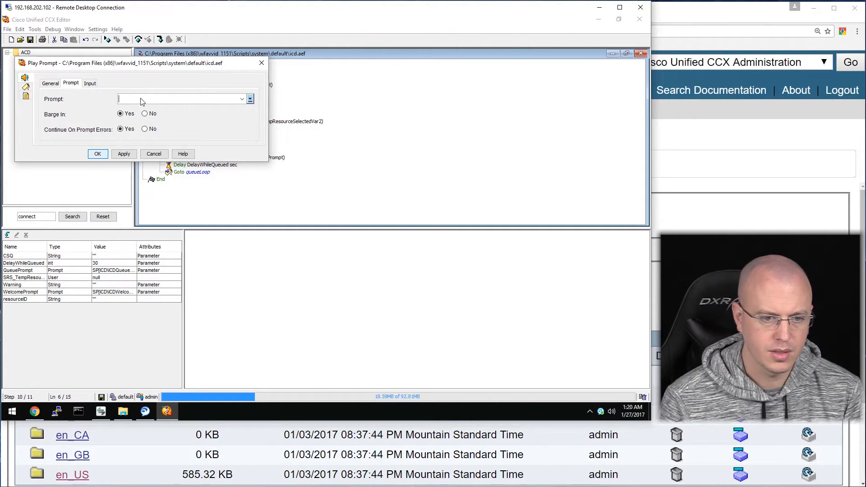
click(242, 99)
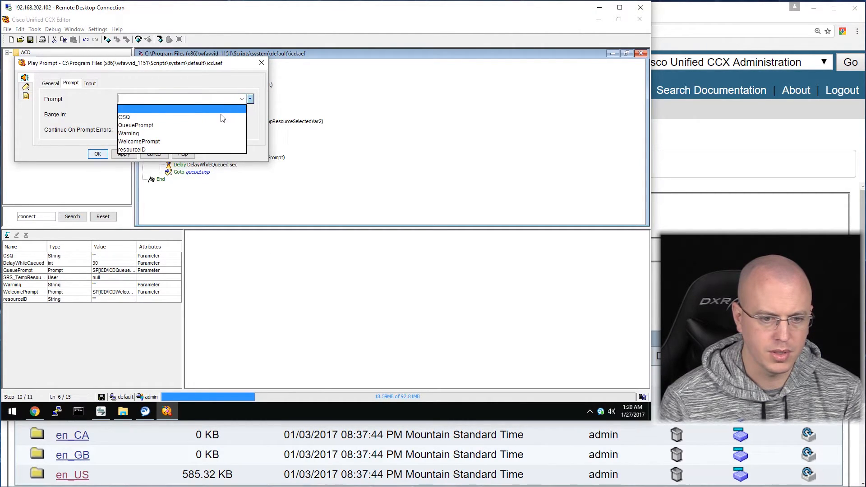
click(218, 133)
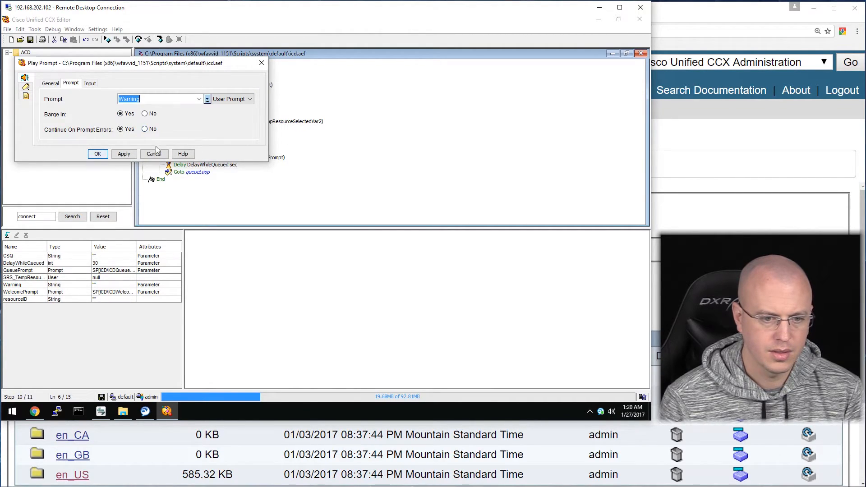
click(123, 155)
click(98, 155)
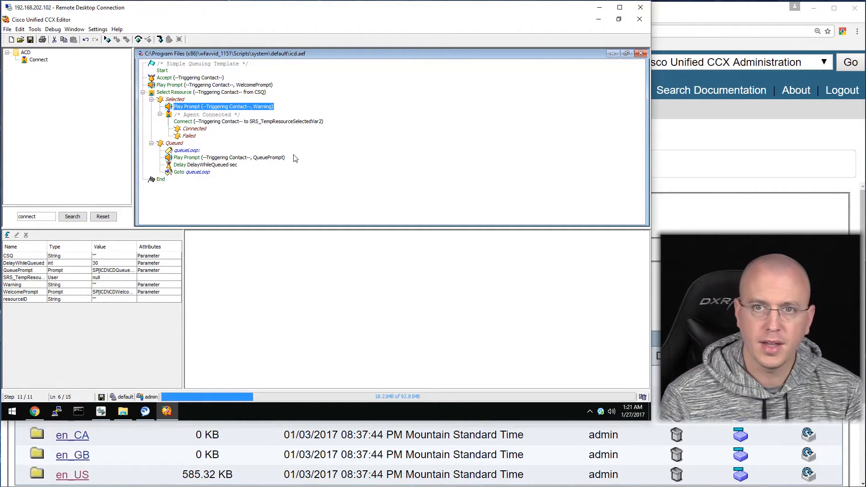
click(38, 30)
Validate the script and dismiss the success message.
click(36, 41)
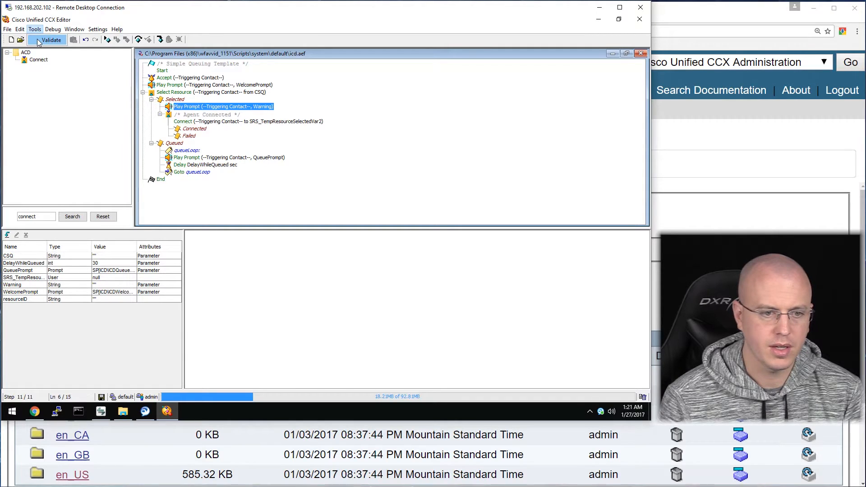
click(49, 41)
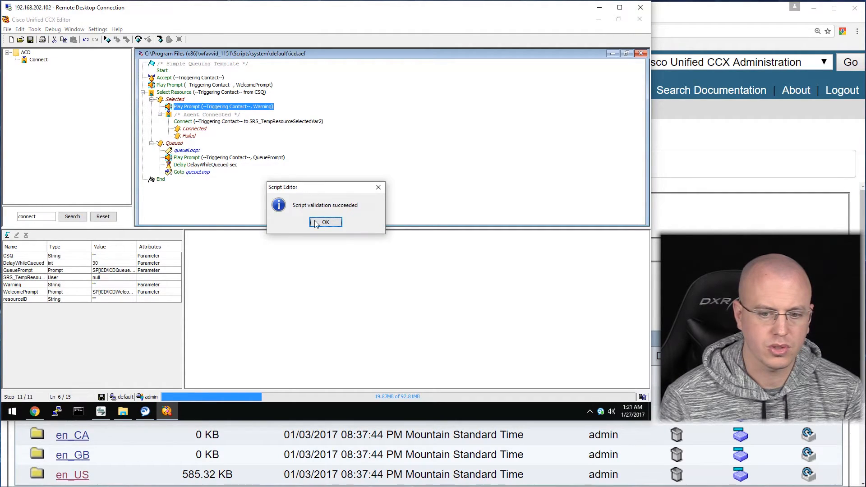
click(317, 222)
Save the script to the Desktop as warning_test.aef.
click(8, 29)
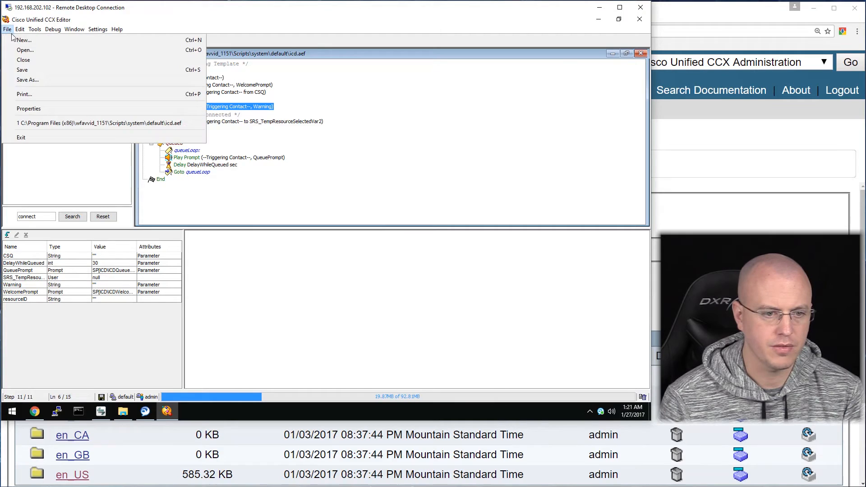
click(61, 78)
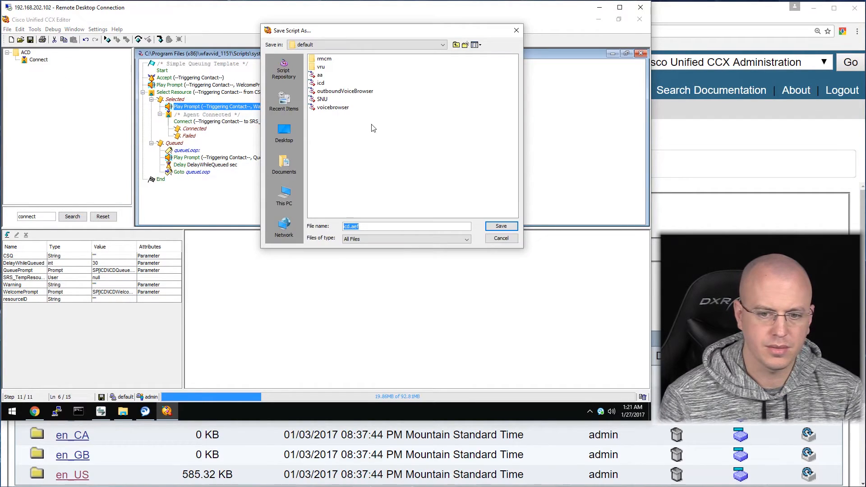
click(298, 136)
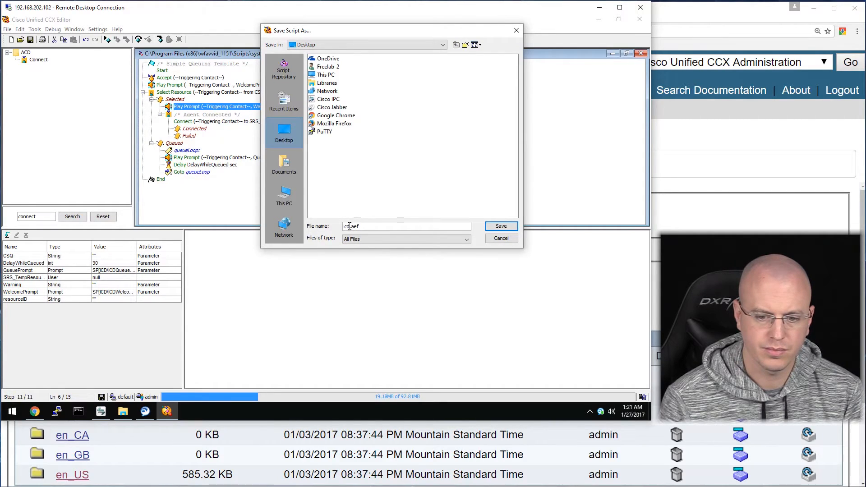
drag(350, 226, 342, 227)
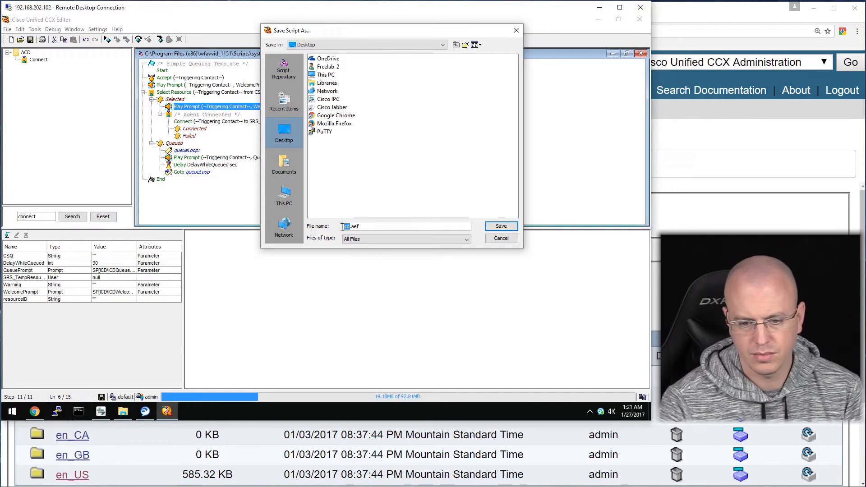
text(warning_test)
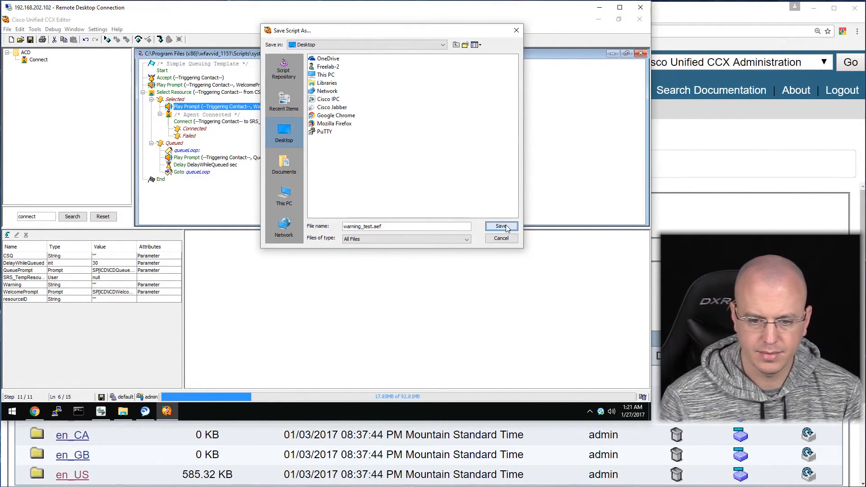
click(502, 227)
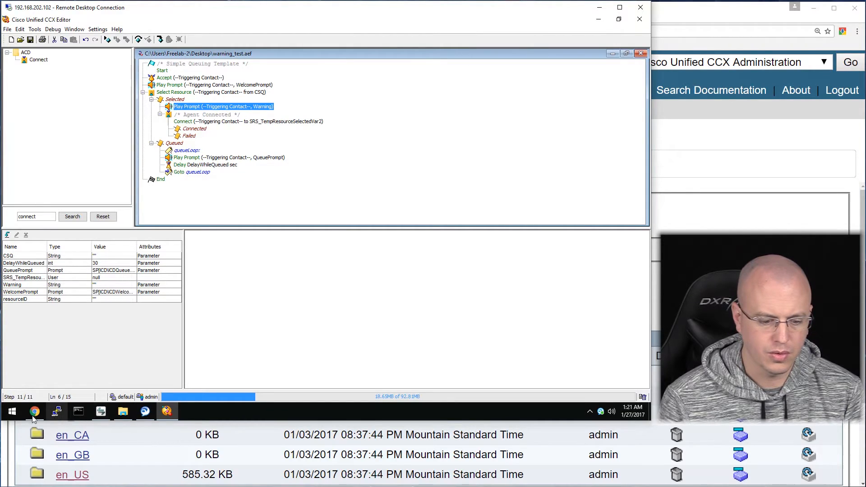
Bring Chrome forward, open the CUCCX Console bookmark and log in with the administrator credentials.
mouse_move(35, 411)
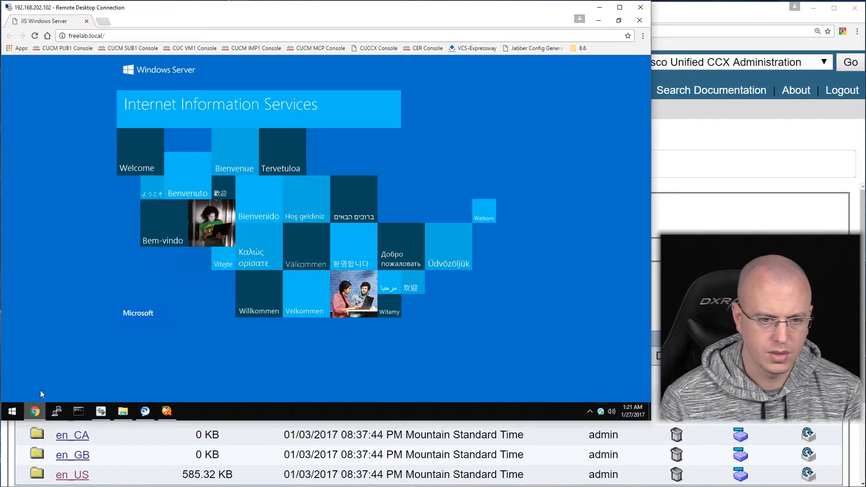
click(52, 361)
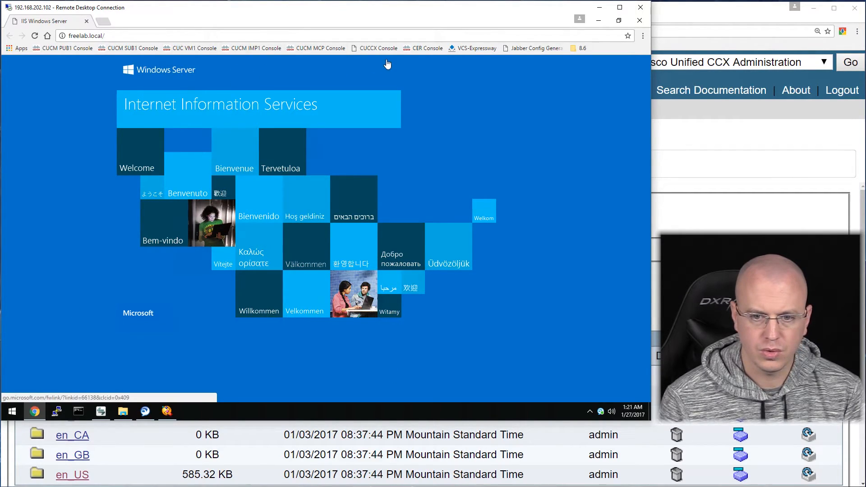
click(374, 48)
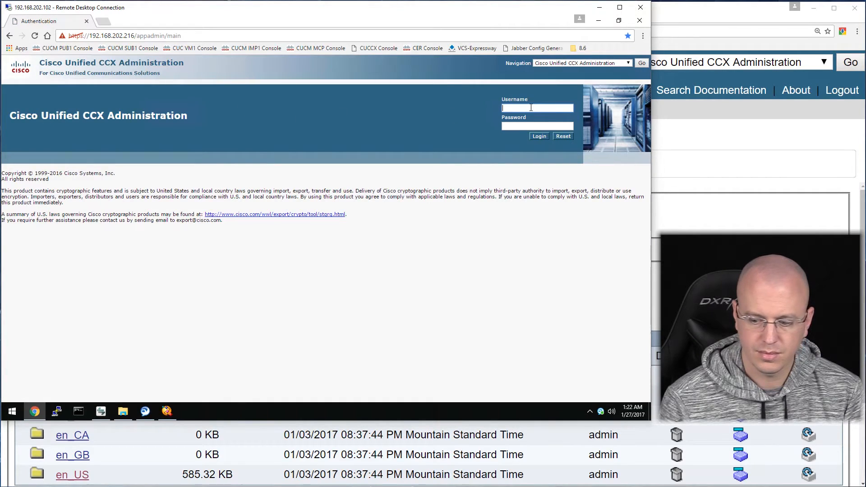
text(admin)
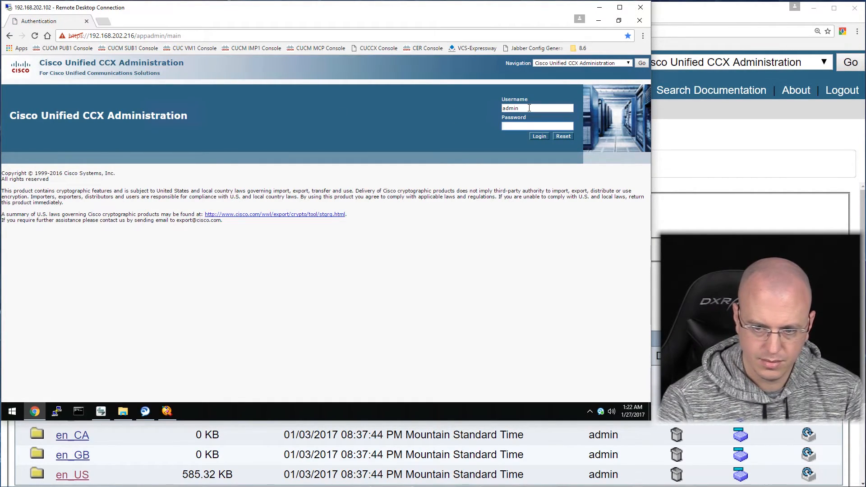
key(Tab)
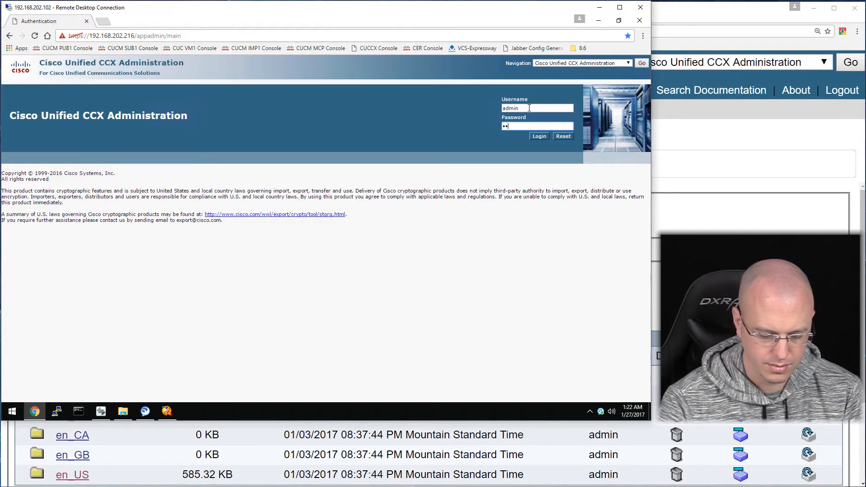
key(Return)
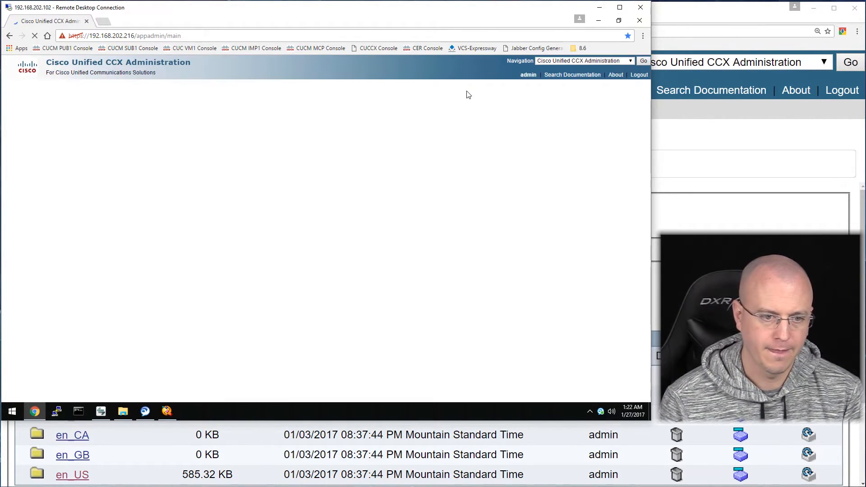
Upload Desktop\warning_test.aef in Script Management and return to the script list.
mouse_move(54, 87)
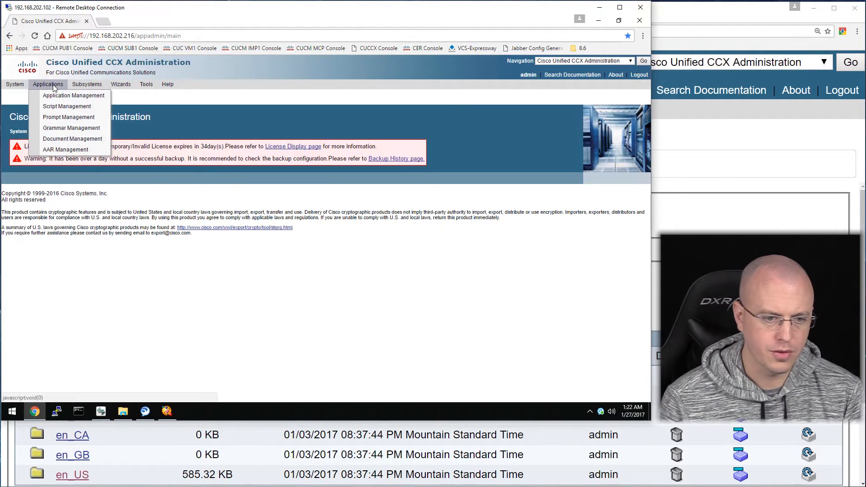
click(58, 107)
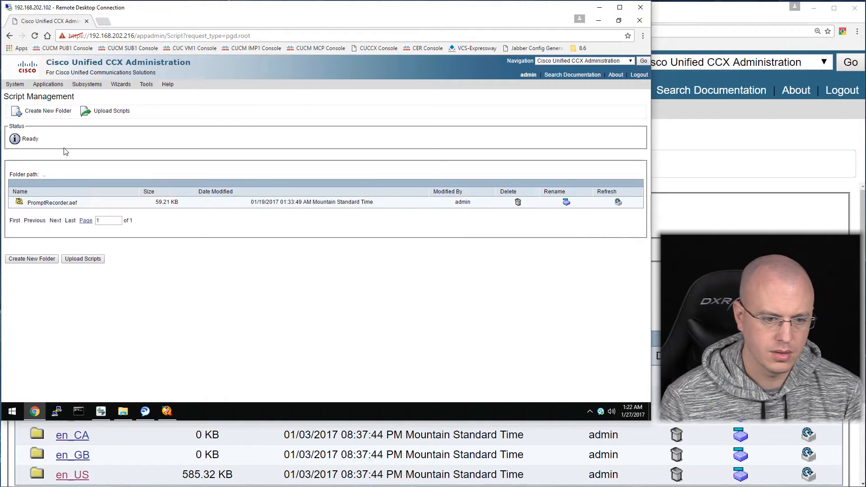
click(91, 260)
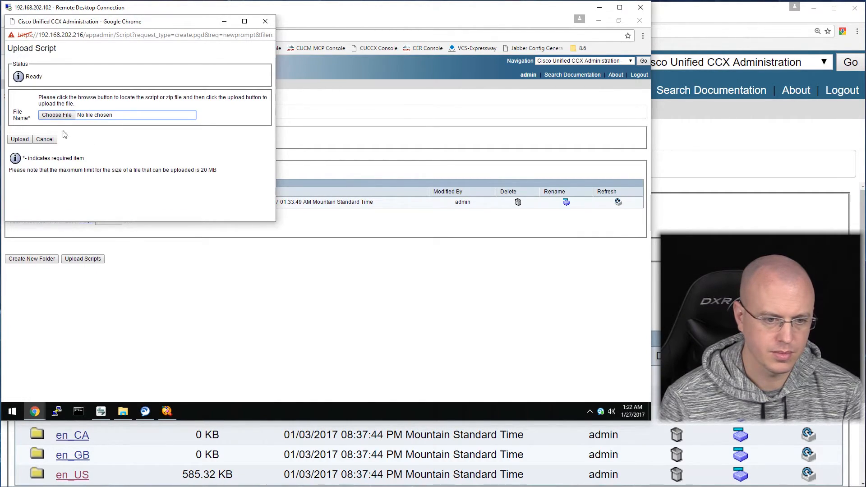
click(52, 118)
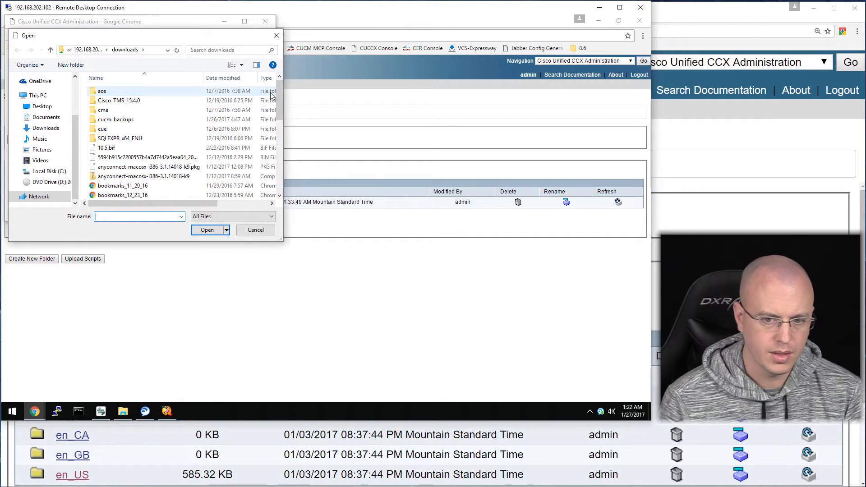
mouse_move(278, 94)
mouse_down()
mouse_move(279, 150)
mouse_move(281, 90)
mouse_up()
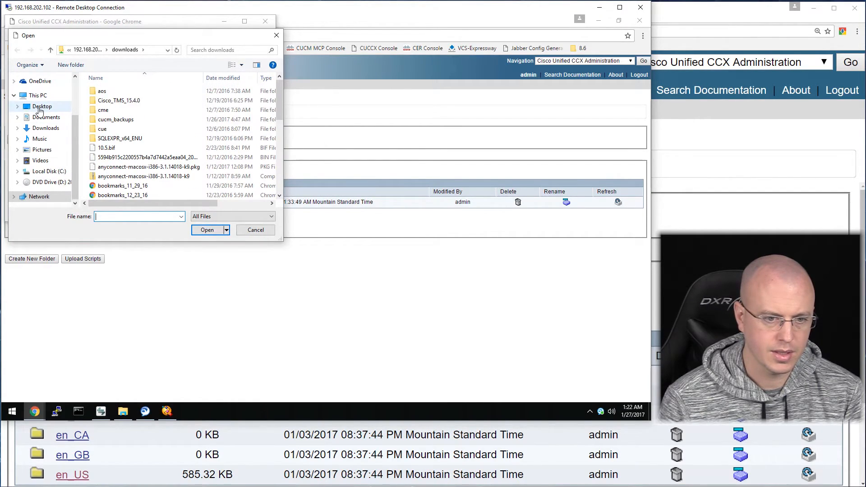
click(42, 107)
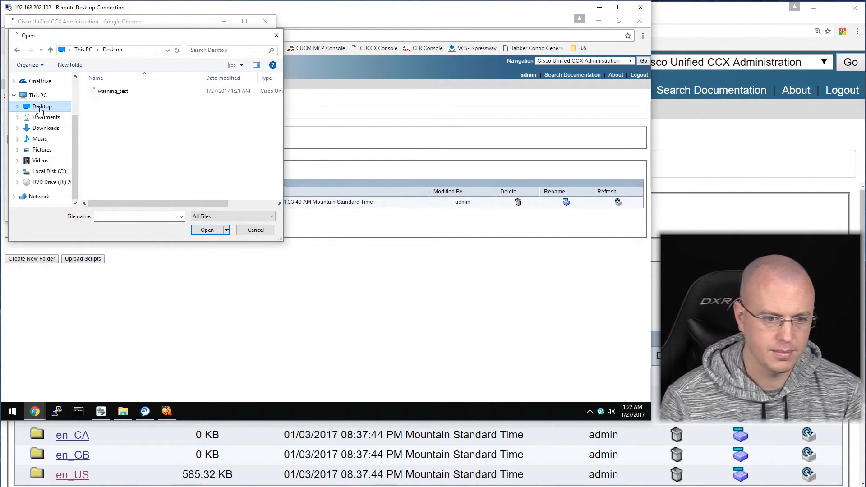
click(124, 98)
click(204, 232)
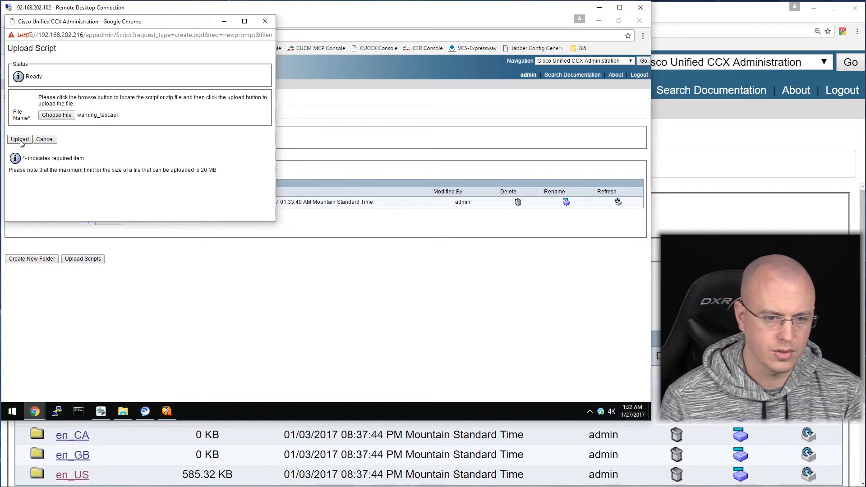
click(21, 141)
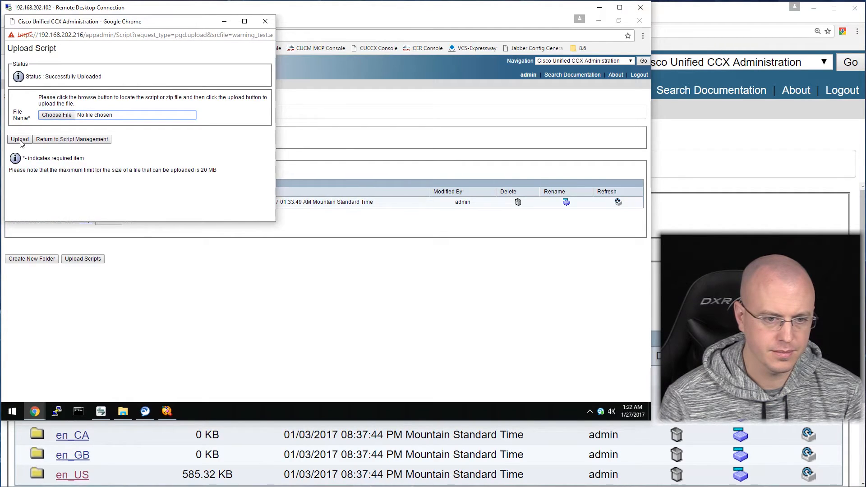
click(92, 141)
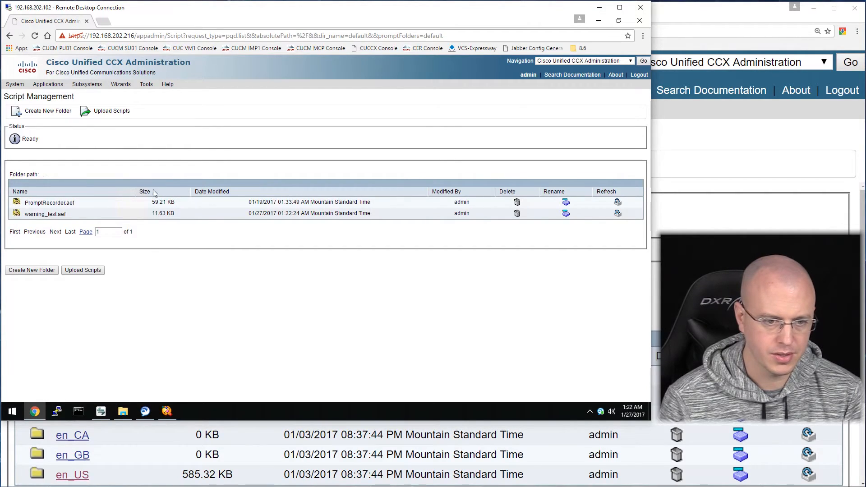
Start a new script application with 5 maximum sessions using SCRIPT[warning_test.aef].
mouse_move(45, 84)
click(43, 97)
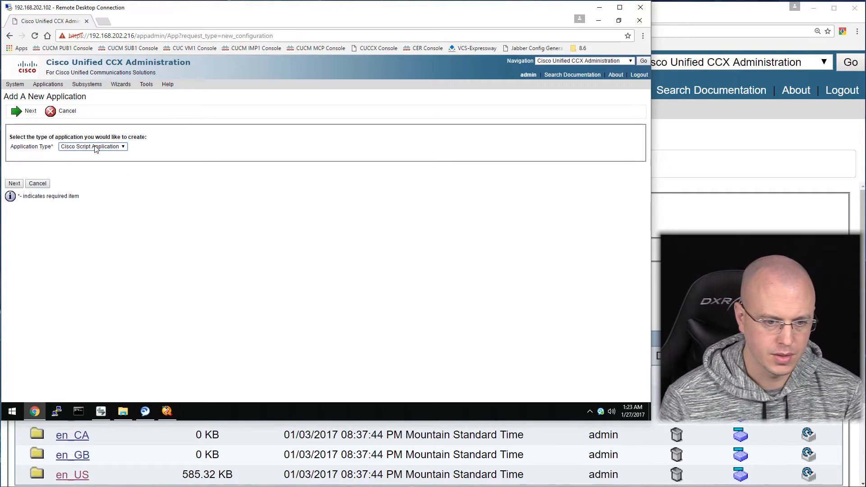
click(13, 185)
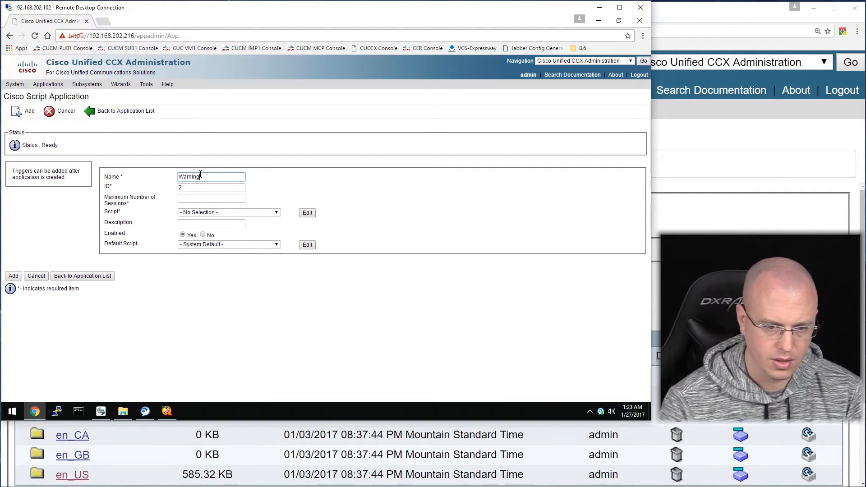
click(195, 198)
text(5)
click(221, 213)
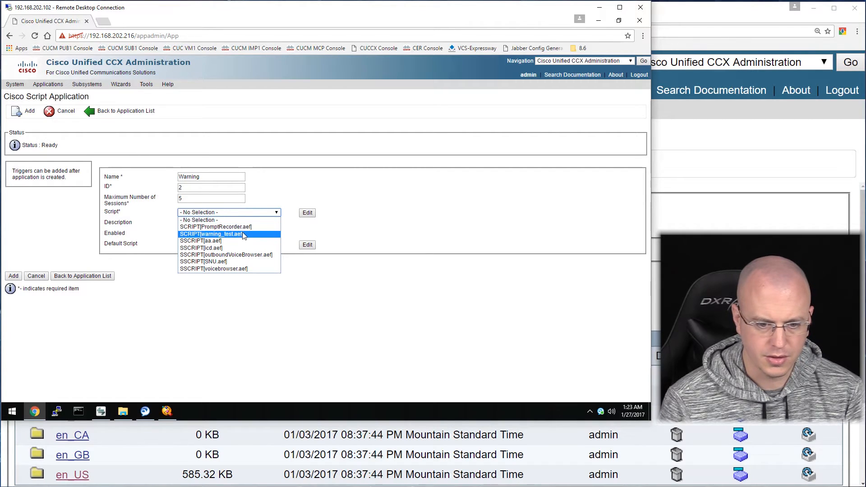
click(235, 234)
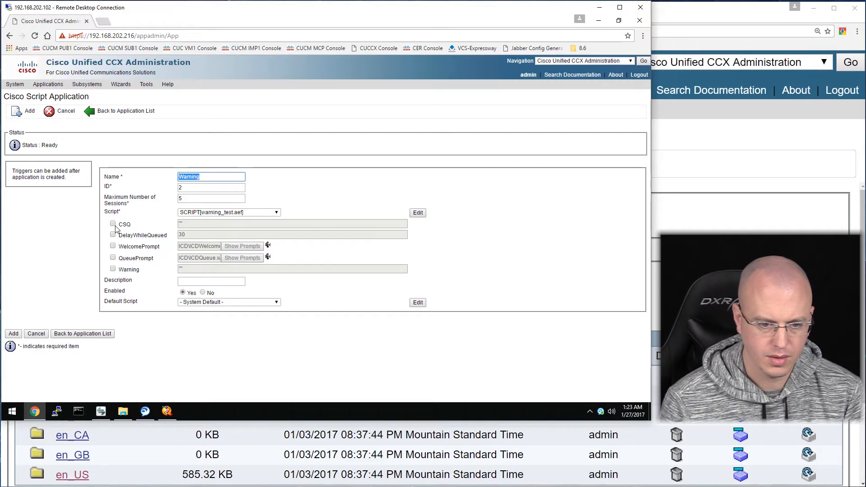
Override the CSQ parameter with "CSQ", leaving Warning at its script default.
click(113, 225)
click(235, 224)
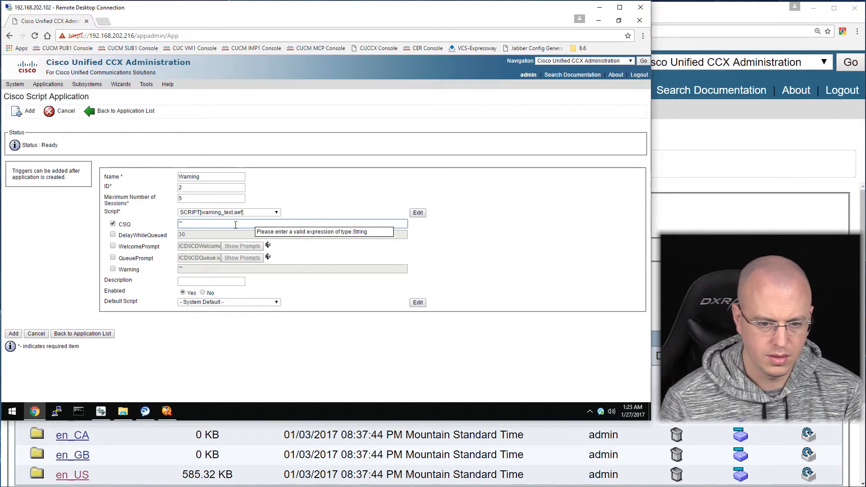
text(CSQ)
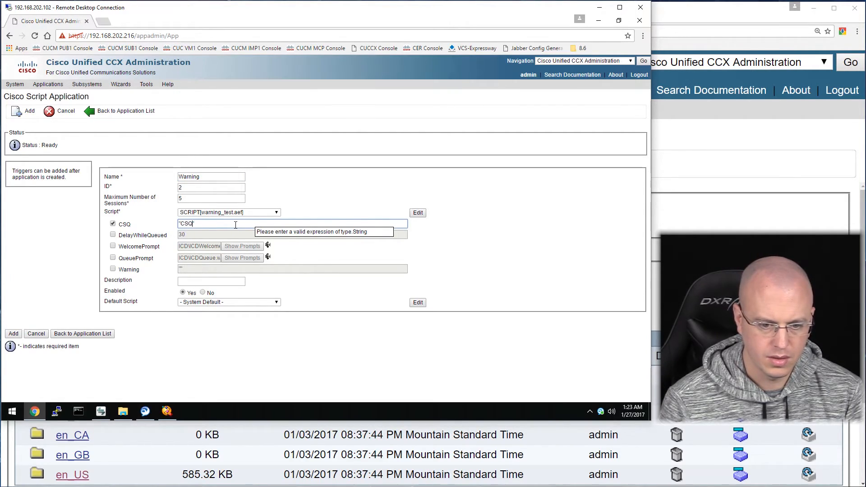
text(")
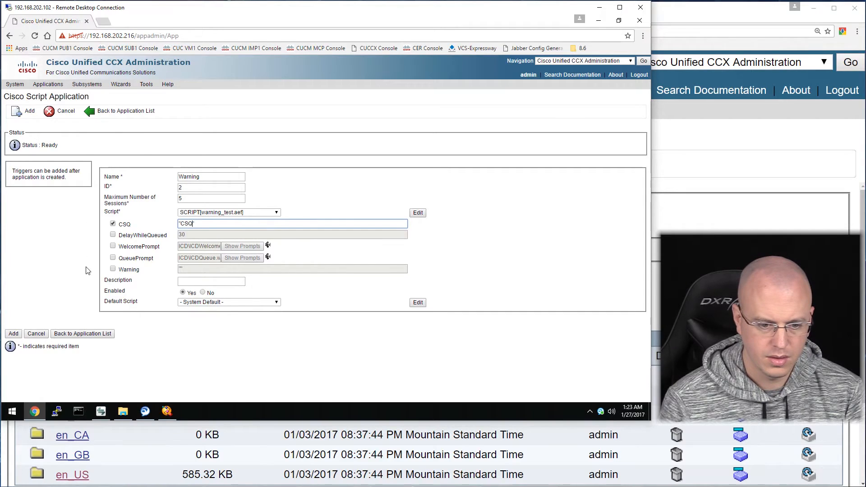
click(113, 269)
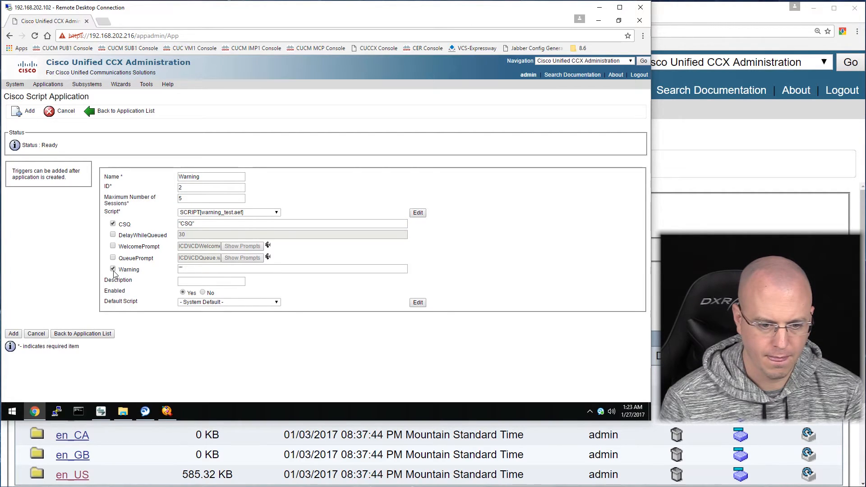
click(113, 270)
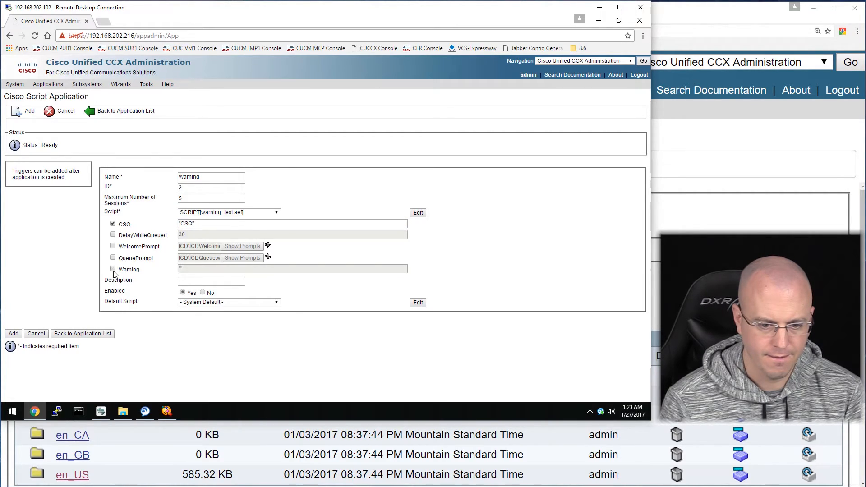
Change the Warning variable in warning_test.aef to type Prompt and accept the parameter warning.
click(168, 412)
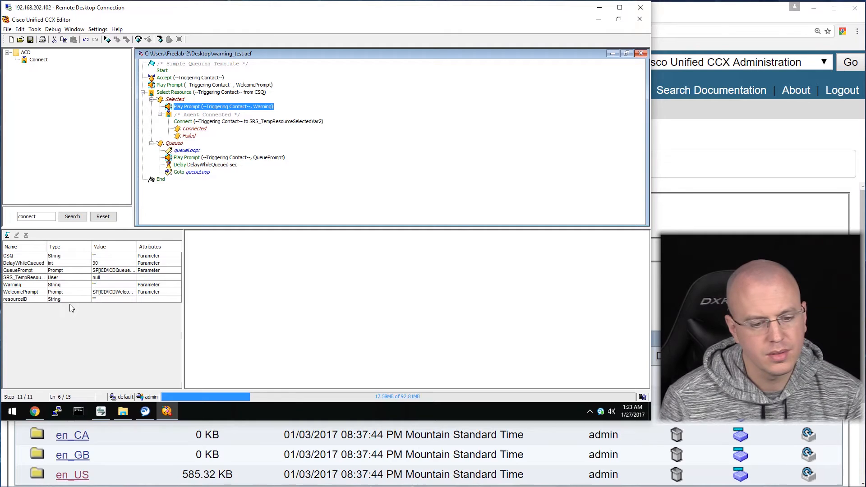
click(63, 286)
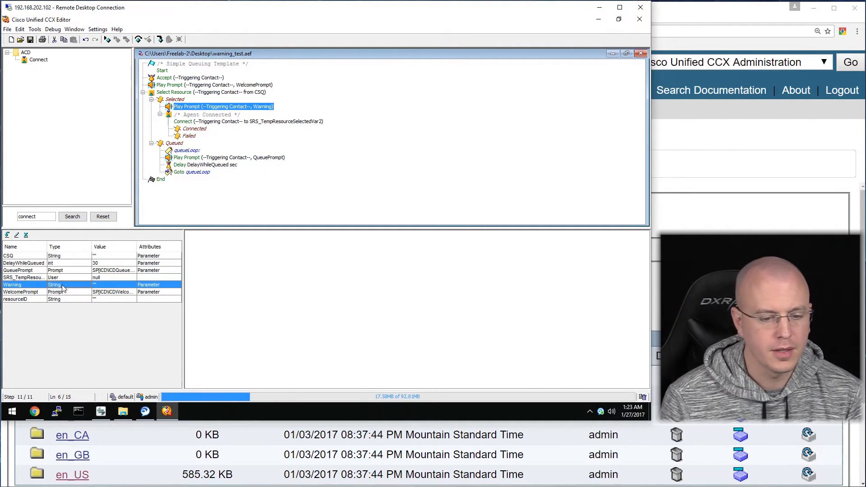
double_click(64, 288)
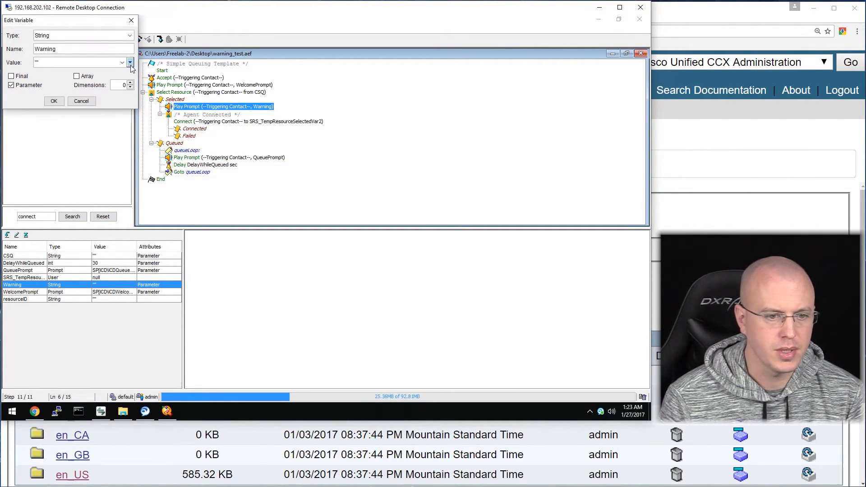
click(130, 36)
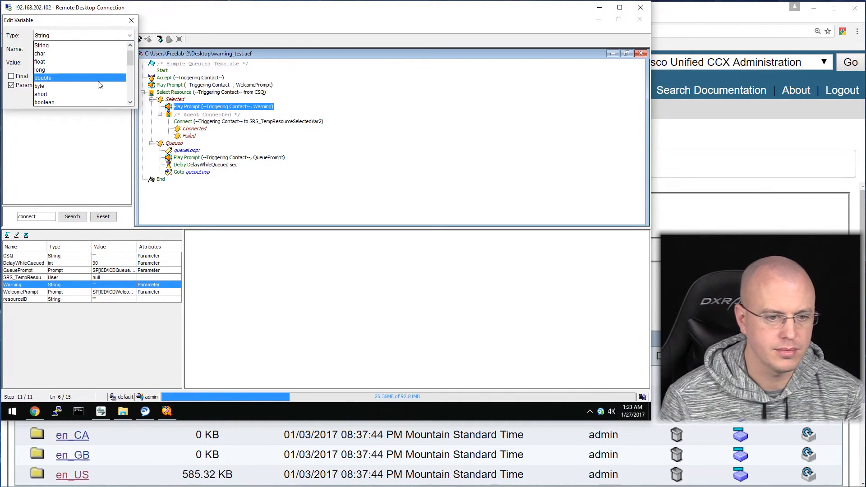
scroll(99, 83, down, 2)
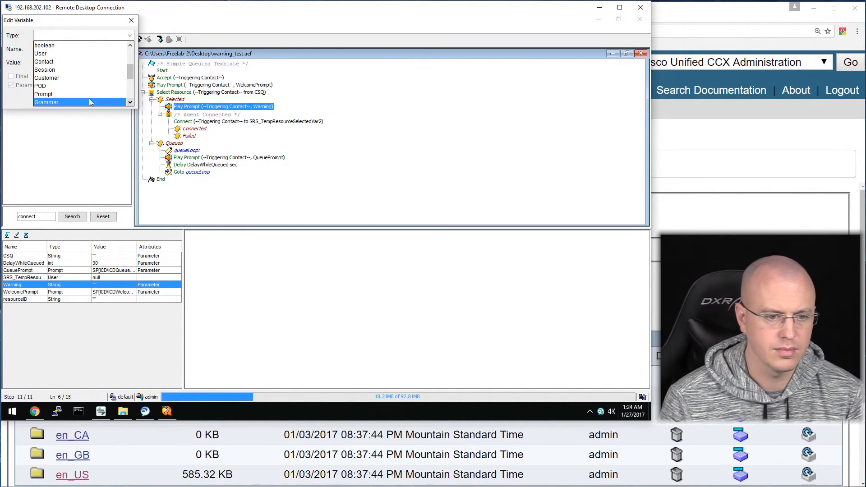
click(88, 95)
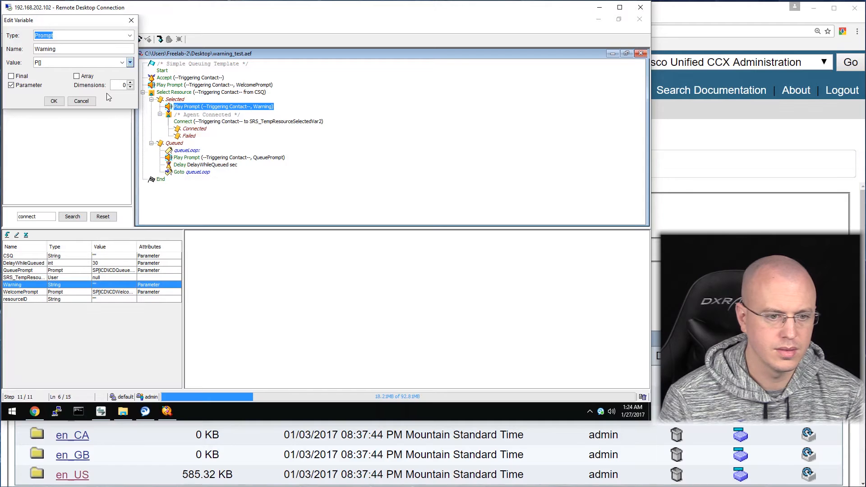
click(53, 101)
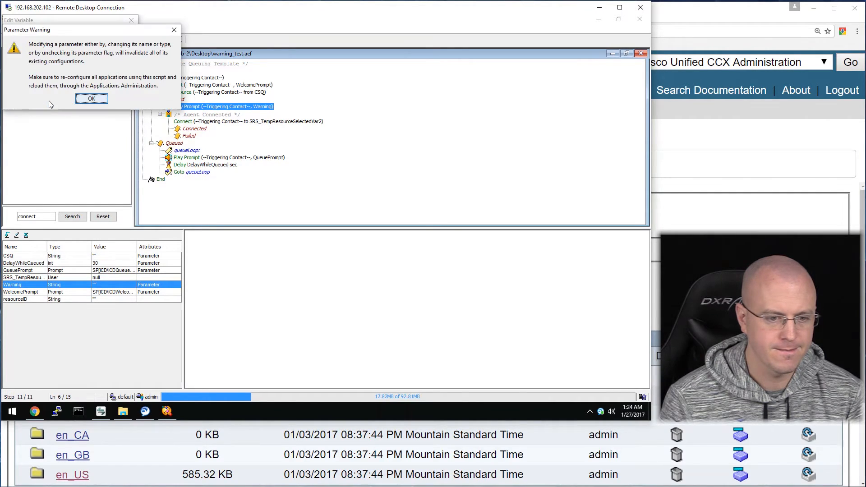
click(91, 99)
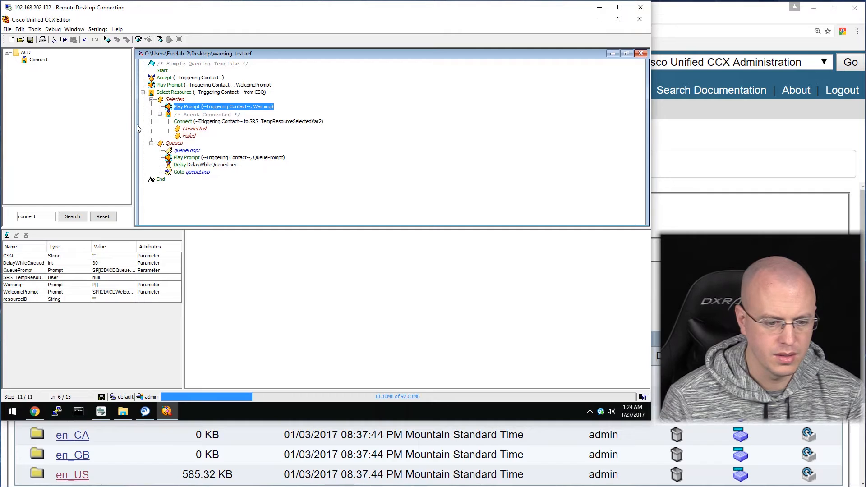
Save warning_test.aef and validate the script.
click(28, 39)
click(35, 30)
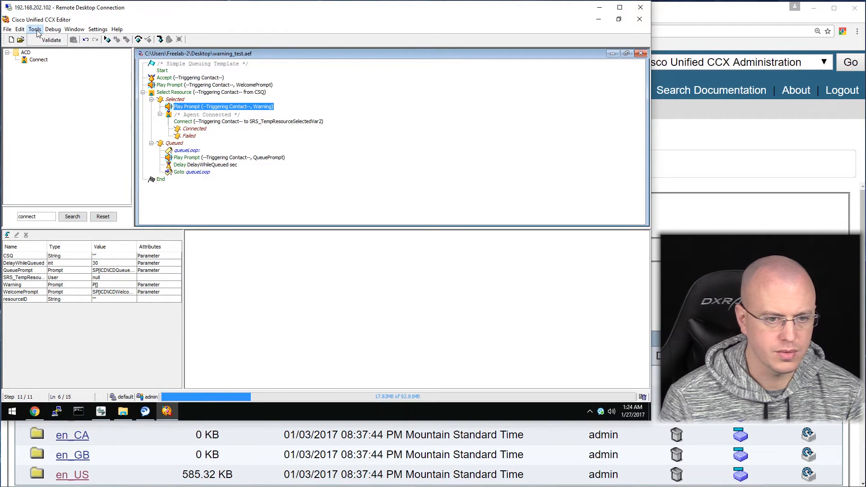
click(42, 40)
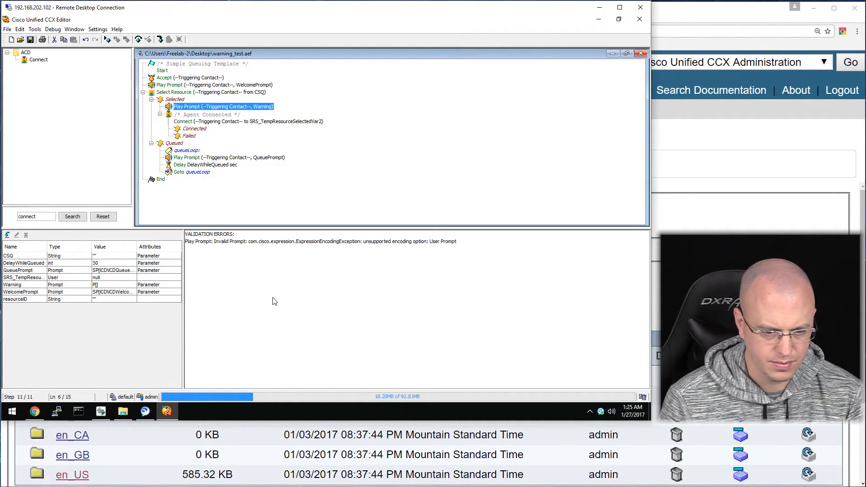
Set the Warning variable's value to SP[Test.wav].
click(118, 294)
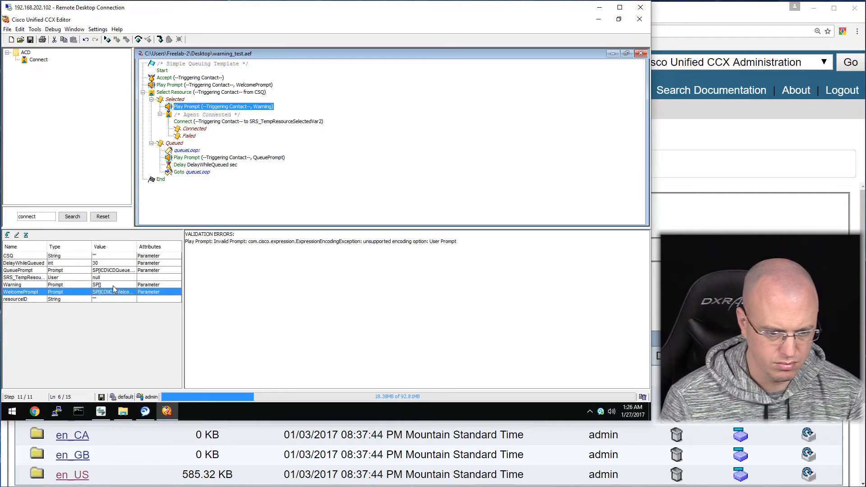
double_click(103, 286)
double_click(65, 63)
key(Right)
key(Left)
key(Left)
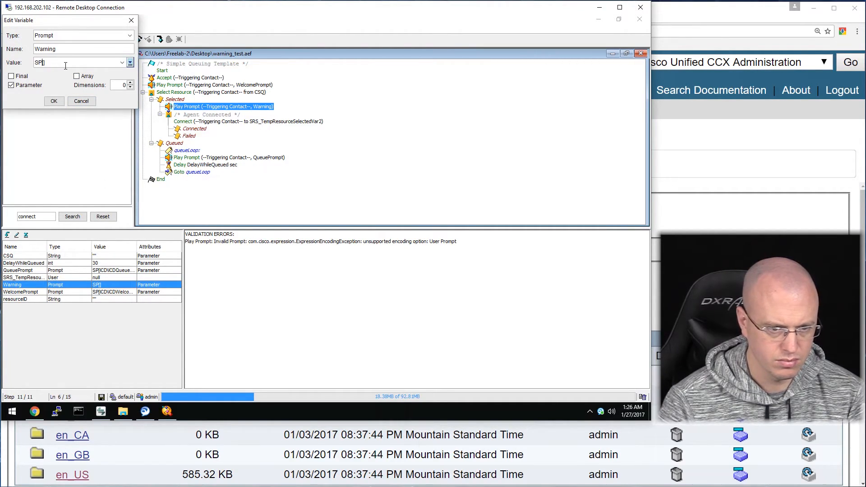
text(Test.w)
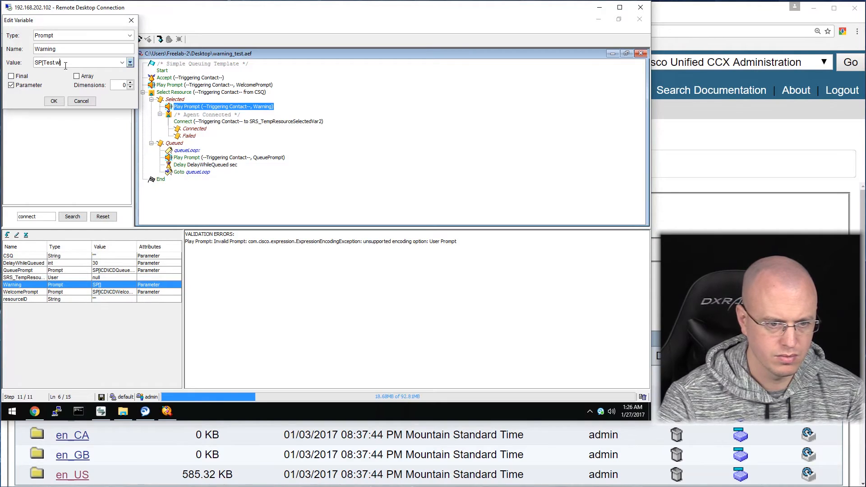
text(av)
click(58, 103)
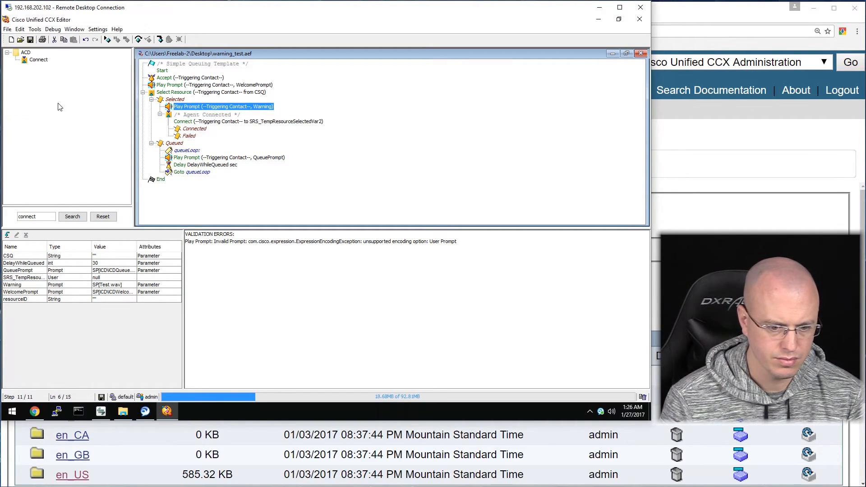
Validate the updated script again and return to the CCX Administration page.
click(52, 29)
mouse_move(35, 31)
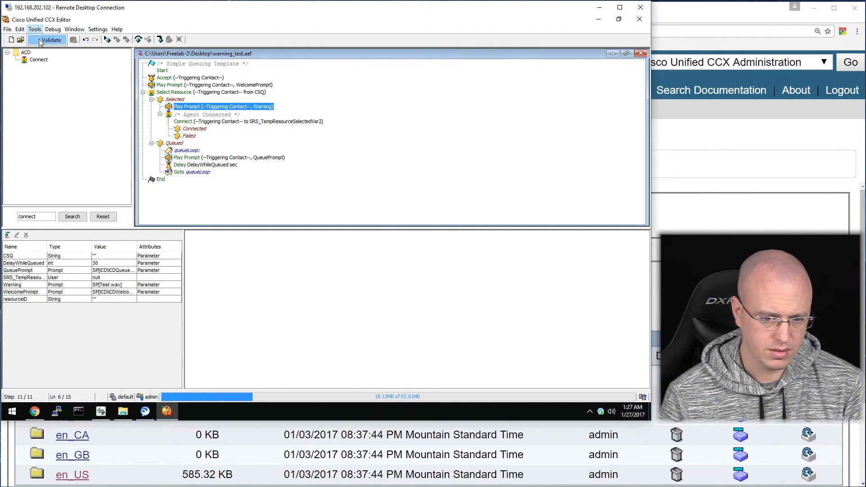
click(45, 39)
click(333, 222)
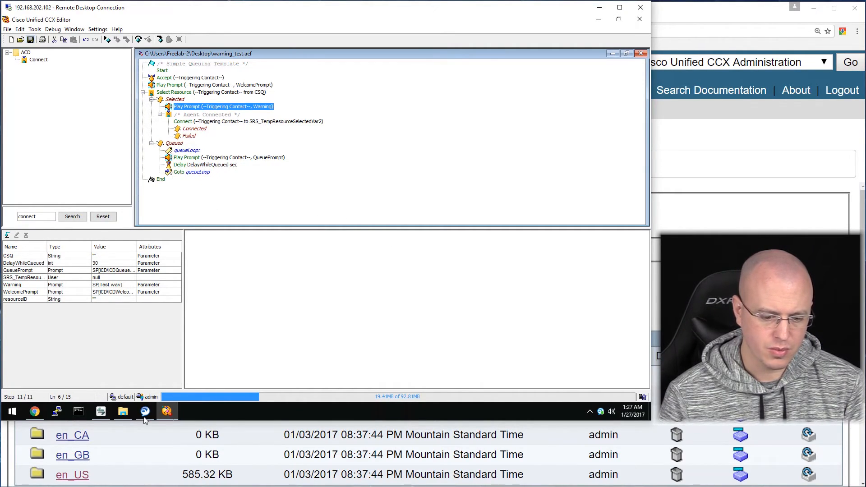
click(34, 417)
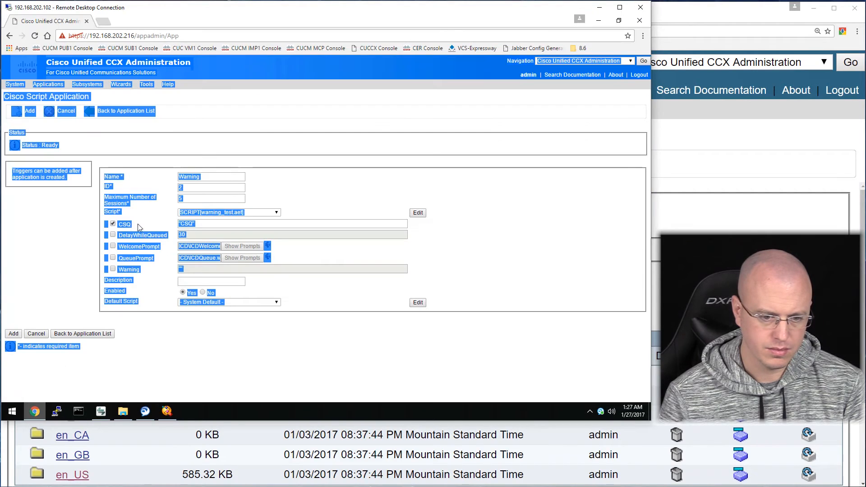
Re-upload warning_test.aef from the Desktop, overwriting the existing copy and refreshing it.
click(194, 354)
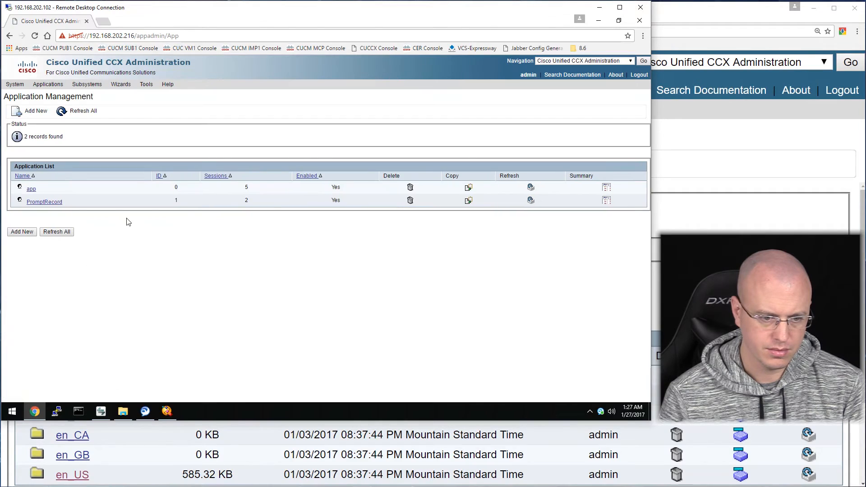
mouse_move(50, 83)
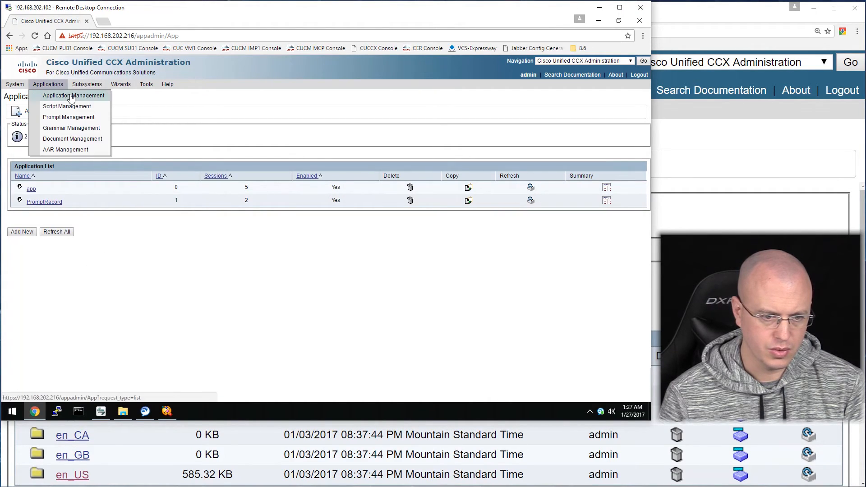
click(71, 106)
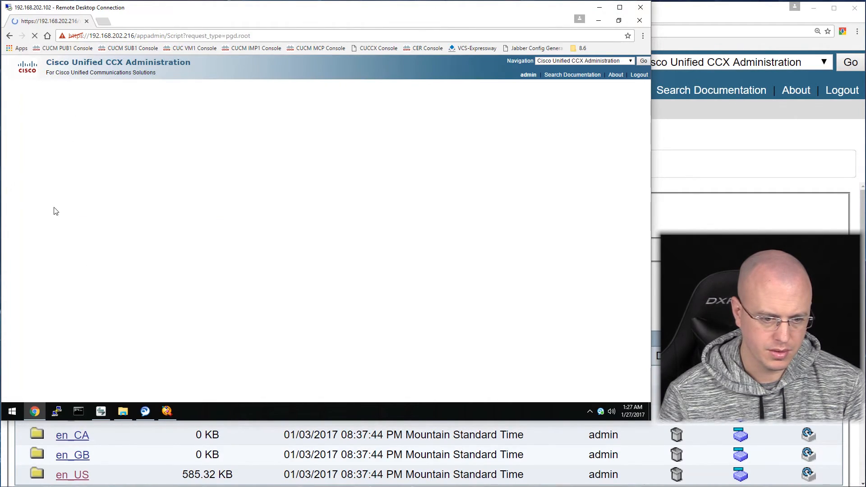
click(82, 271)
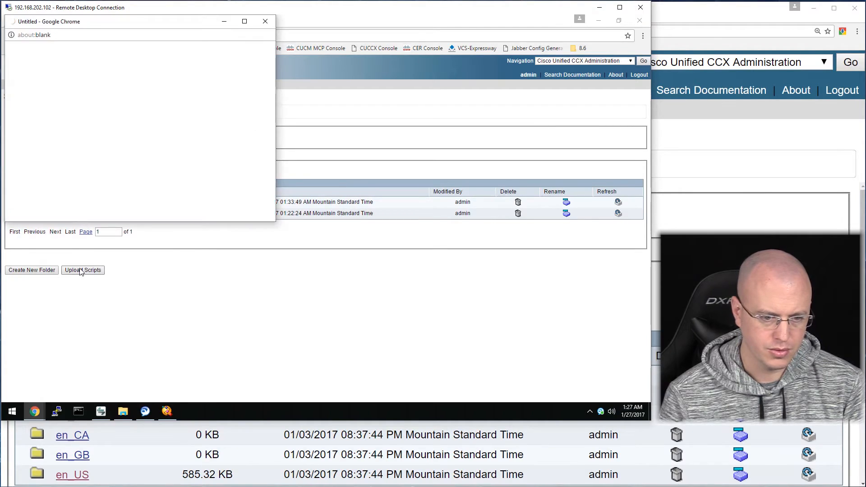
click(57, 115)
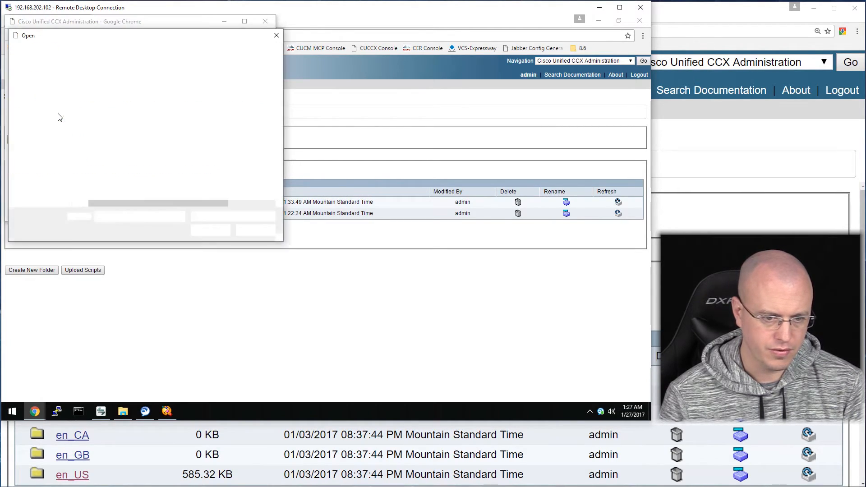
click(122, 93)
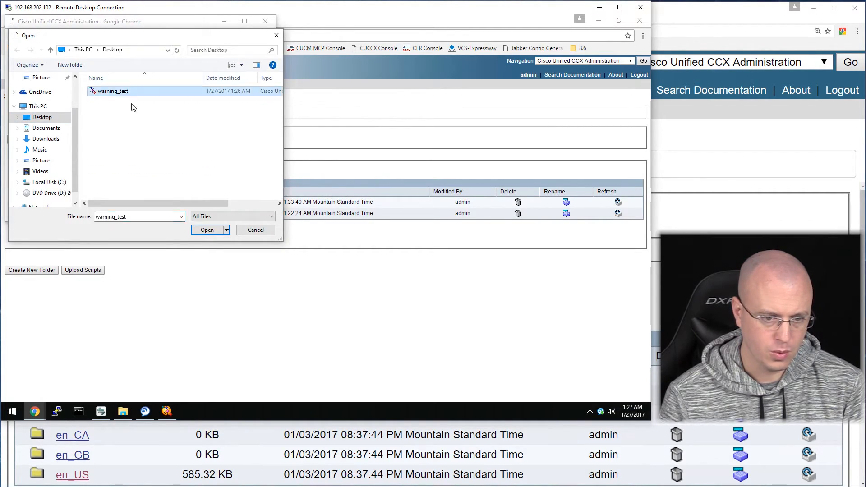
click(207, 231)
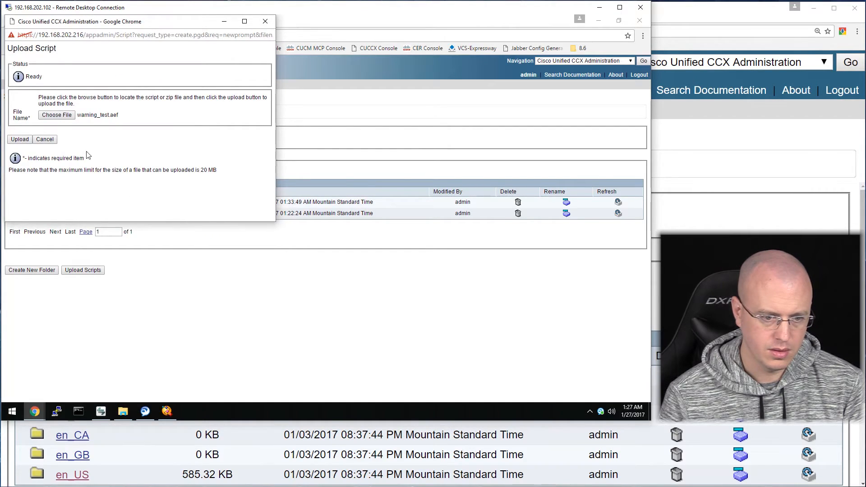
click(19, 143)
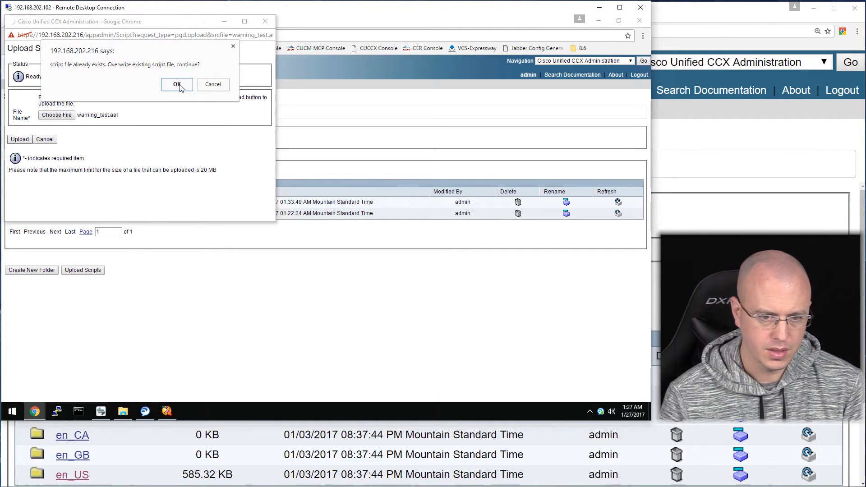
click(177, 85)
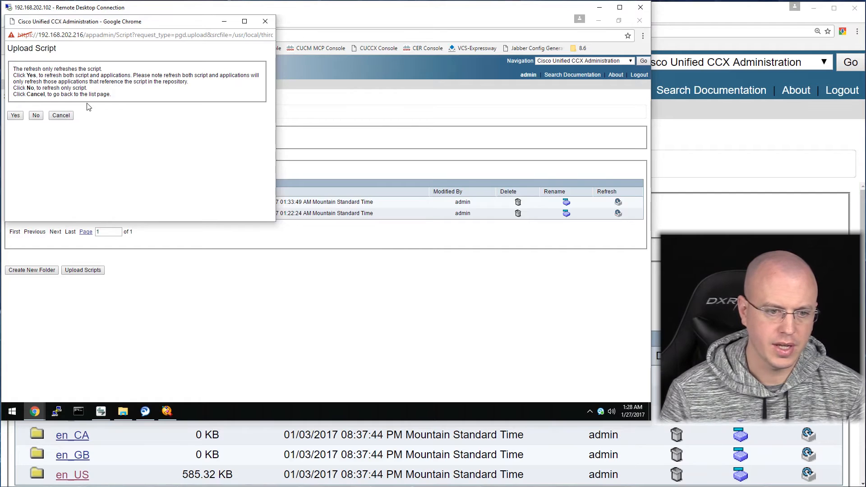
click(17, 116)
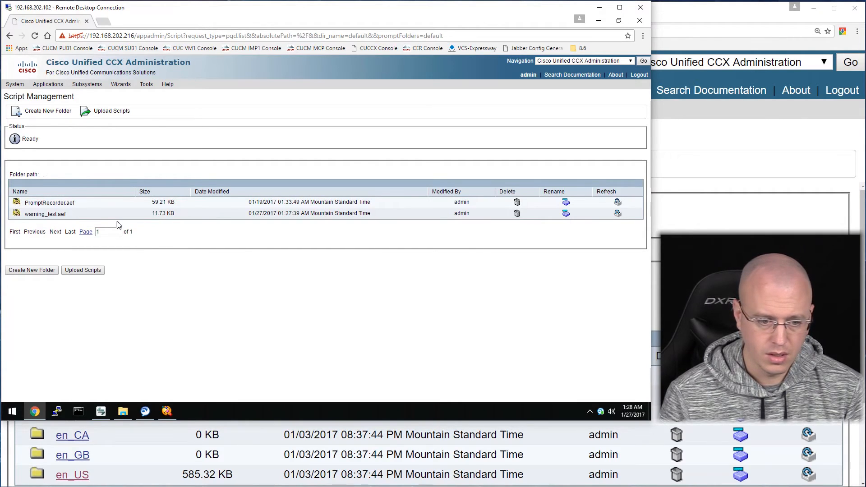
Start a new script application named Warning with 5 sessions and script warning_test.aef.
click(60, 95)
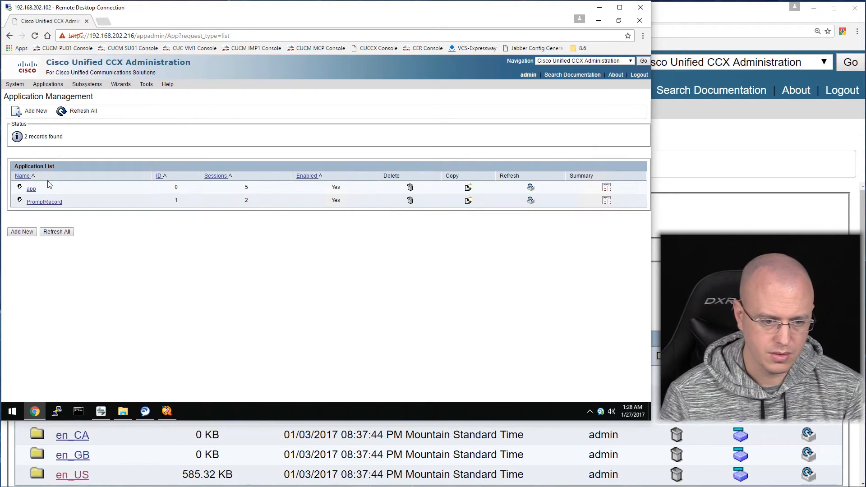
click(26, 233)
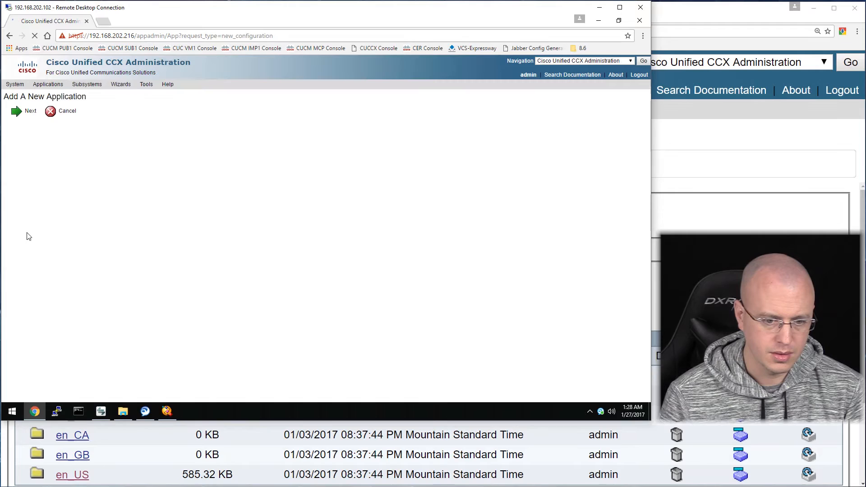
click(17, 186)
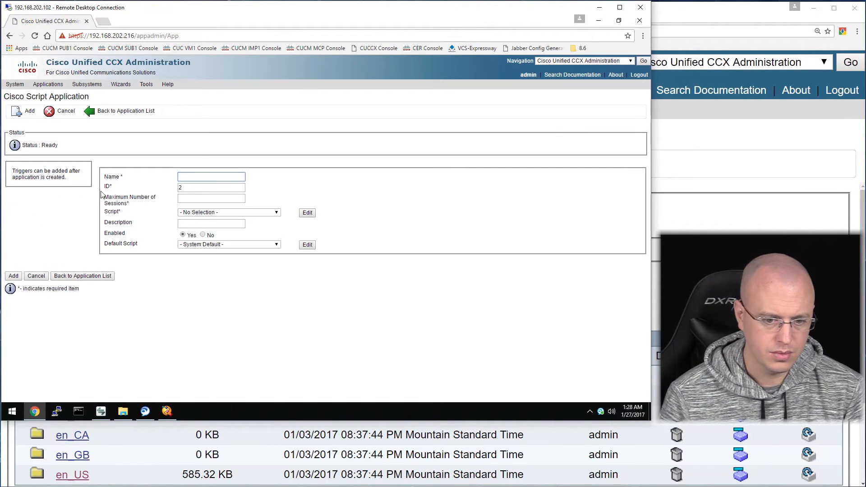
text(Warning)
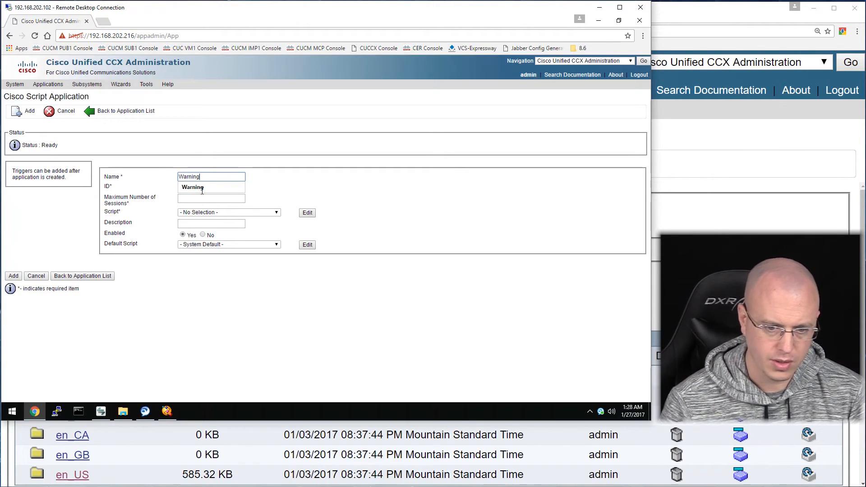
click(203, 189)
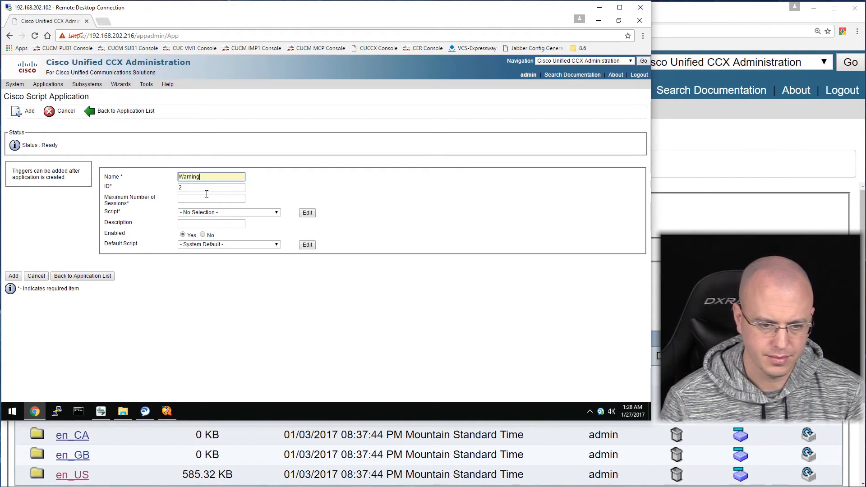
click(207, 197)
text(5)
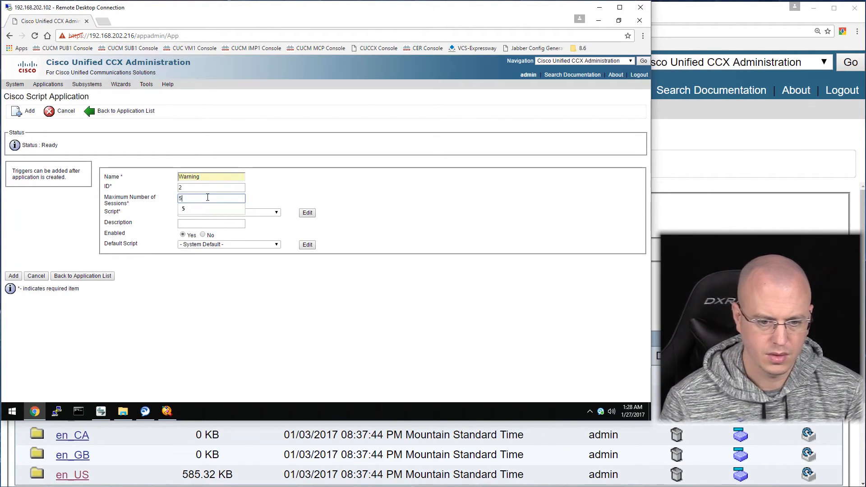
click(276, 212)
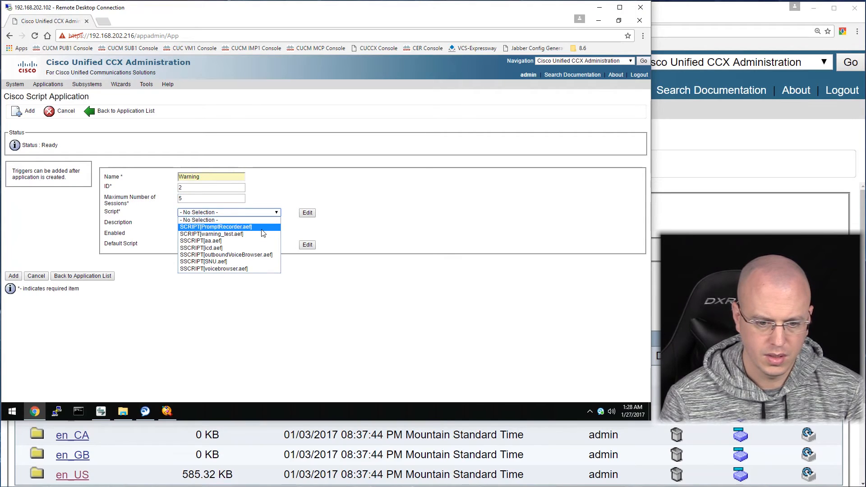
click(267, 234)
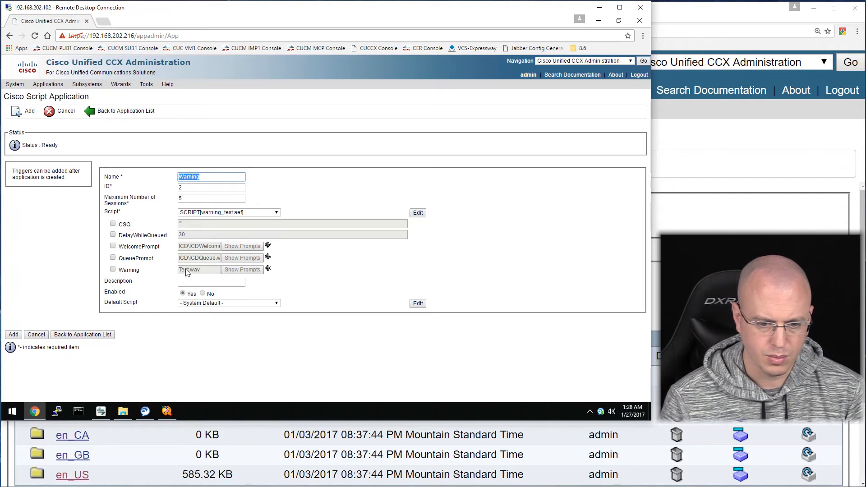
Override CSQ, set the Warning prompt to 1234.wav, describe it 'Warning Test' and add it.
click(181, 225)
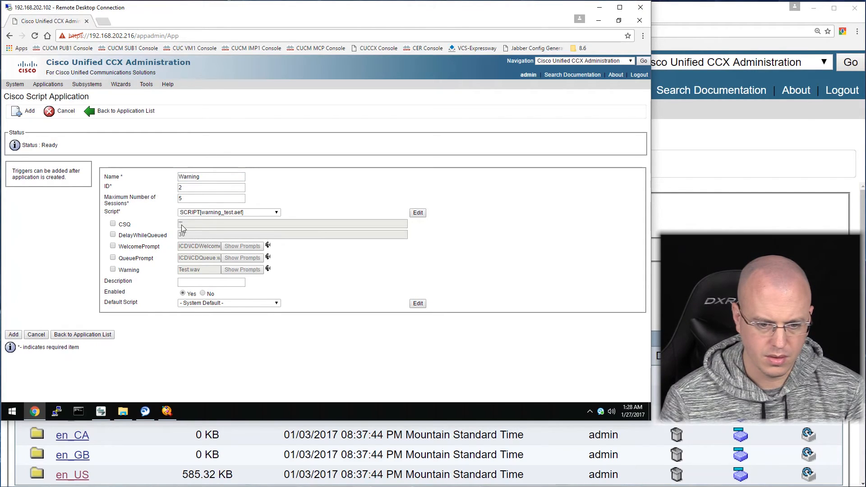
click(113, 224)
click(189, 223)
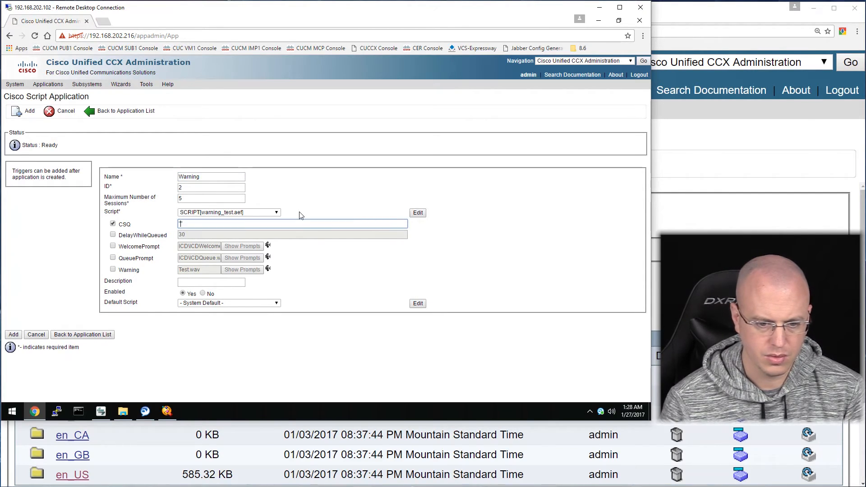
click(113, 270)
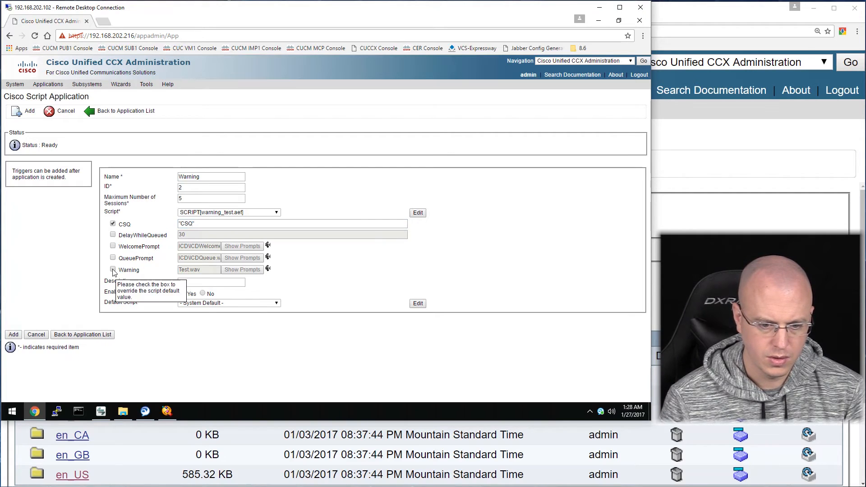
click(255, 274)
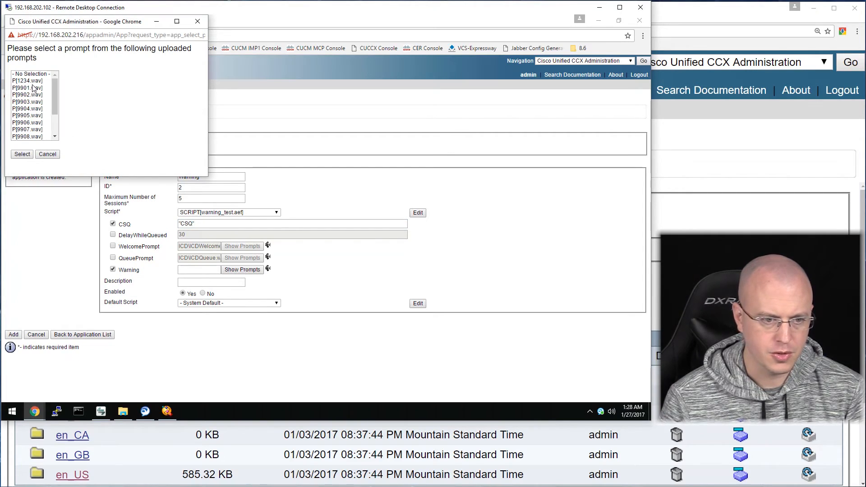
click(32, 81)
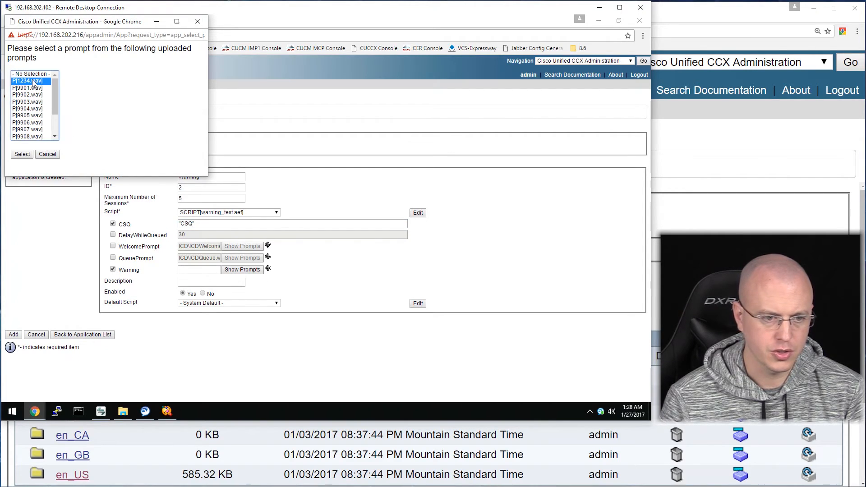
click(24, 155)
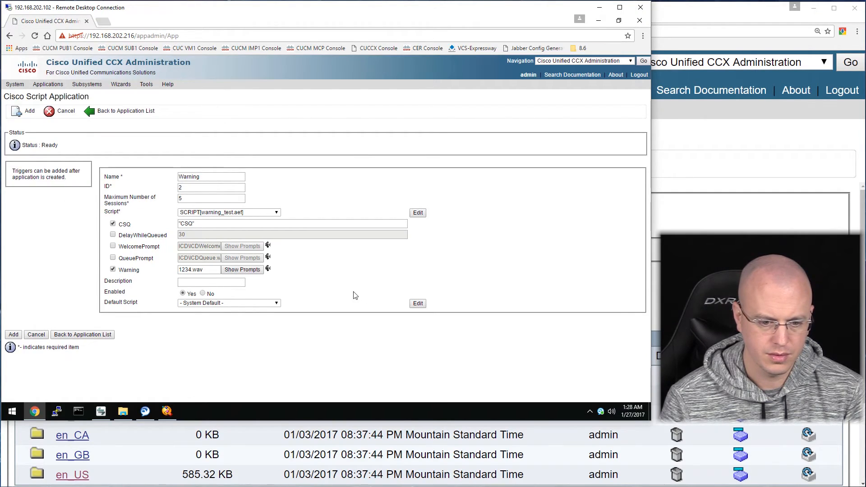
click(239, 282)
text(Warning)
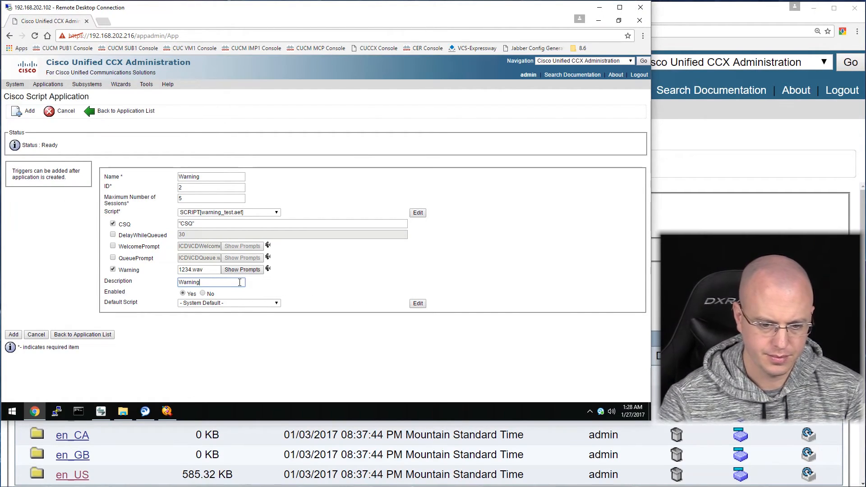
text( Test)
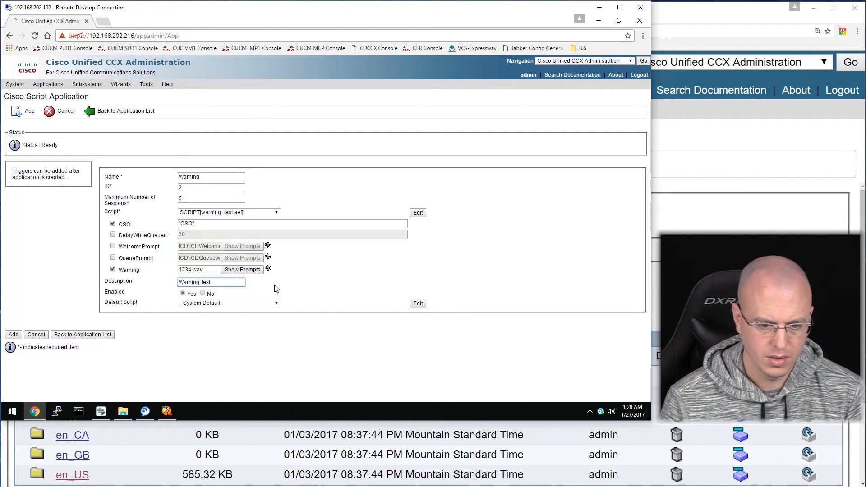
click(14, 335)
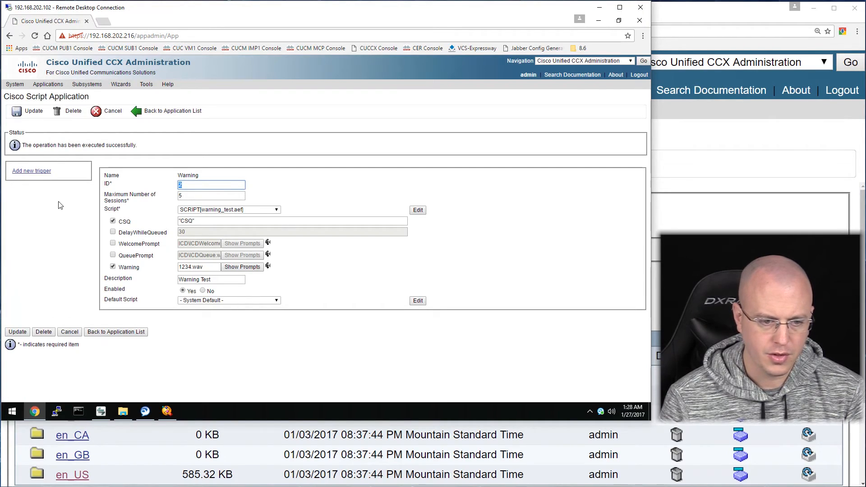
Add Unified CM Telephony Trigger 5100, device Warning, description Warning Test, call control group ctiports(2).
click(30, 174)
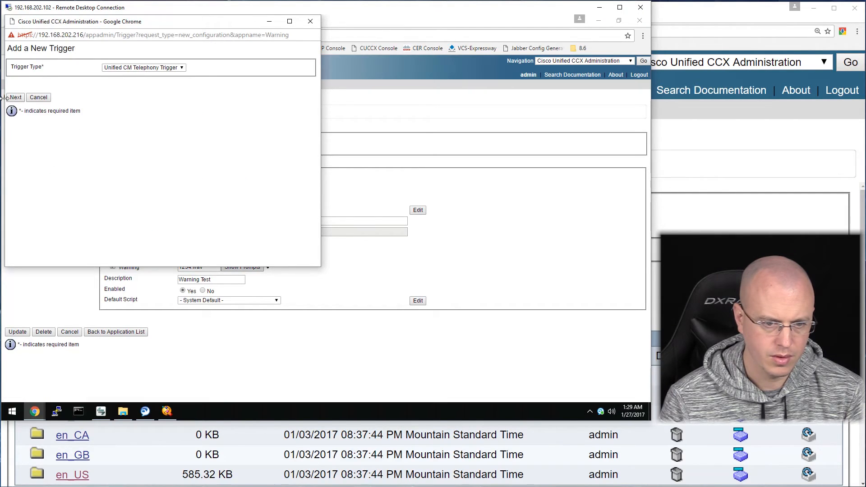
click(15, 99)
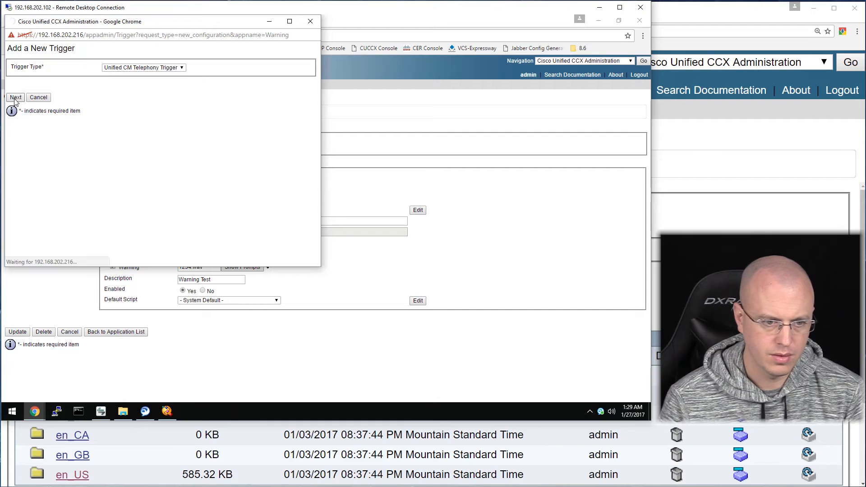
click(127, 126)
text(5100)
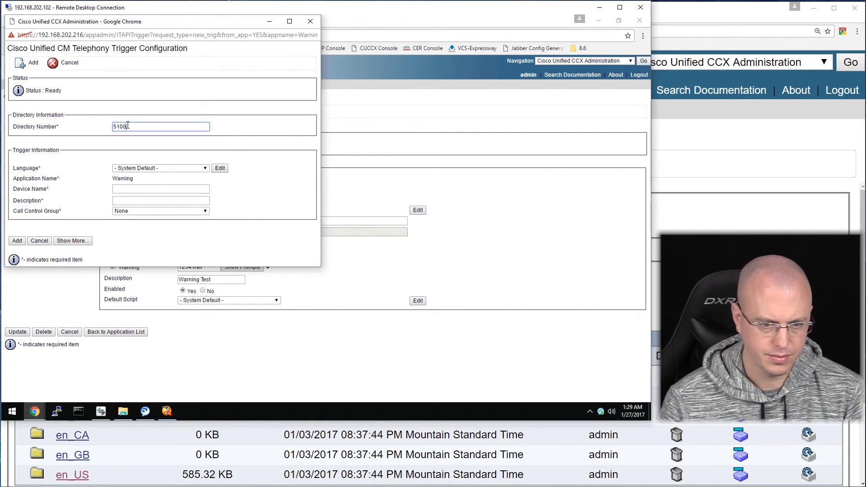
key(Tab)
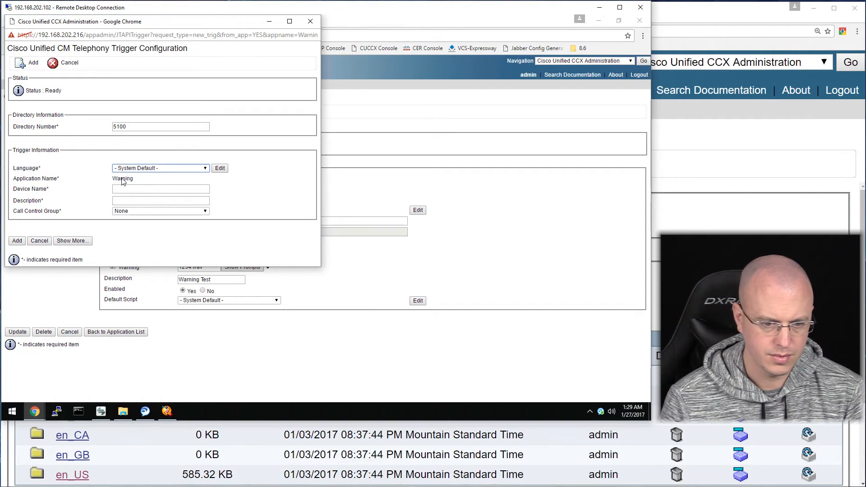
click(128, 190)
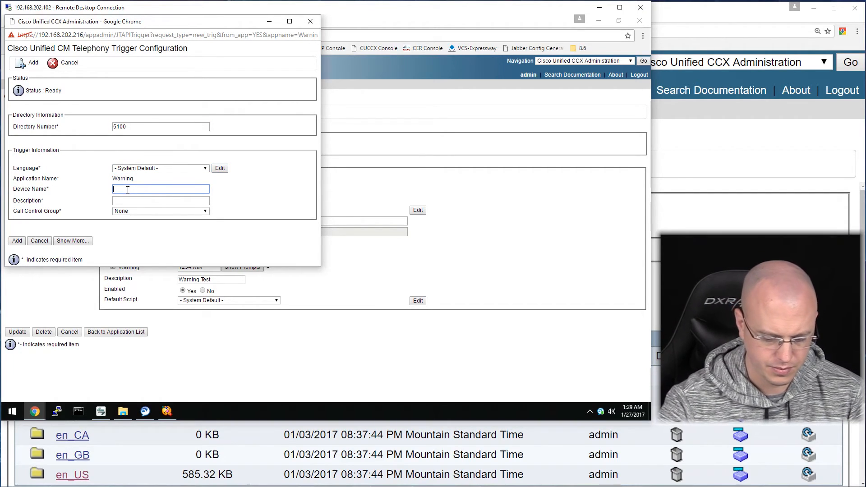
text(Warning)
key(Tab)
text(Warning Test)
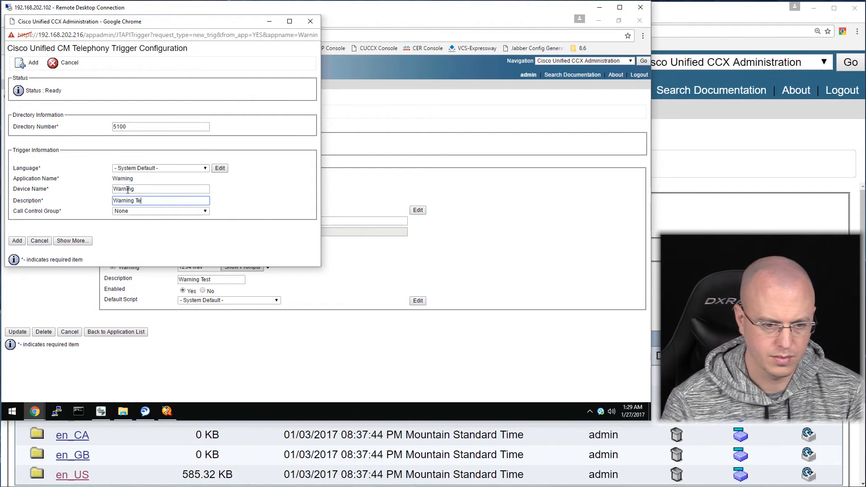
click(142, 212)
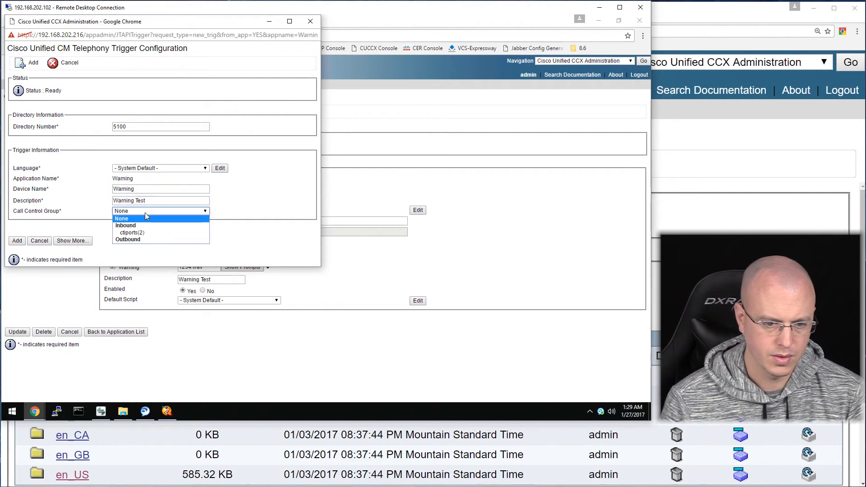
click(143, 227)
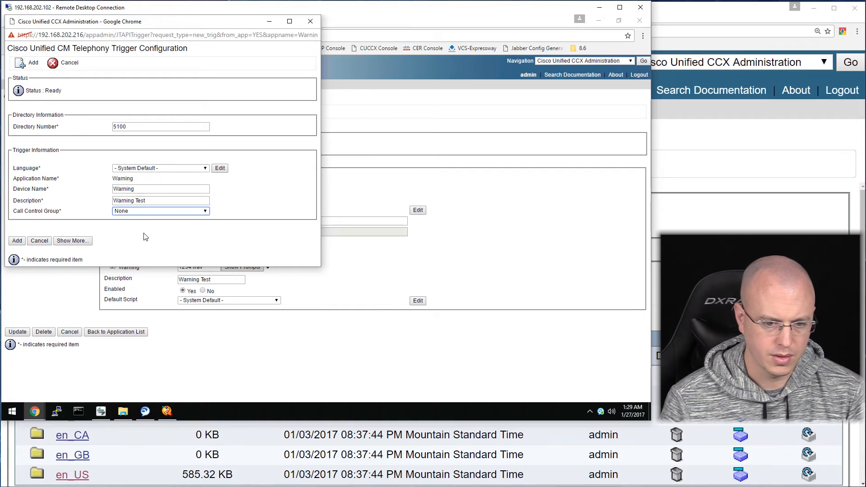
click(17, 241)
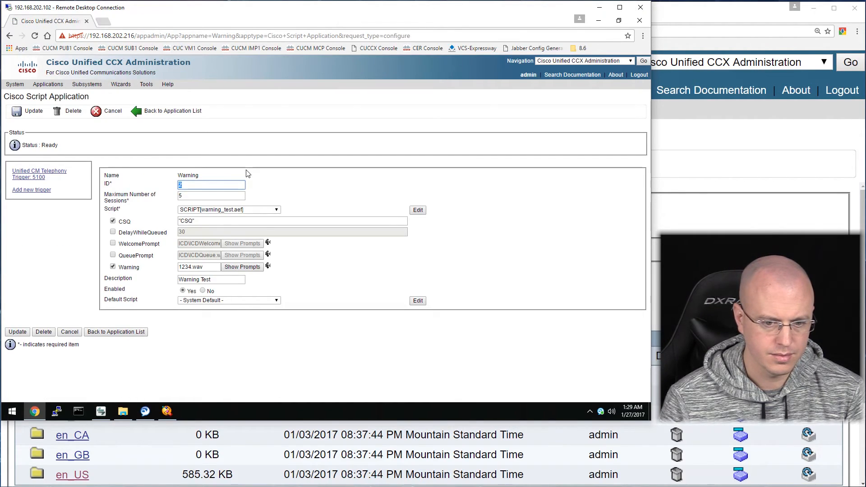
Return to the application list showing Warning, launch IPPA on the agent phone, and bring the editor forward.
click(179, 113)
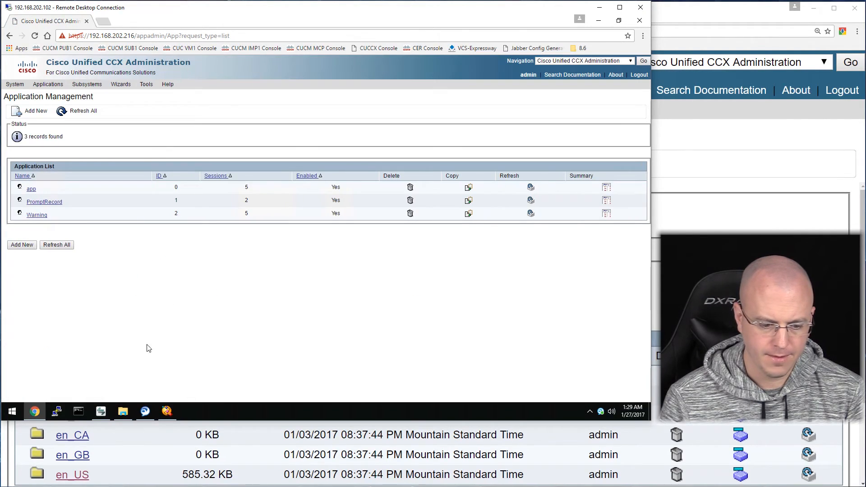
mouse_move(167, 411)
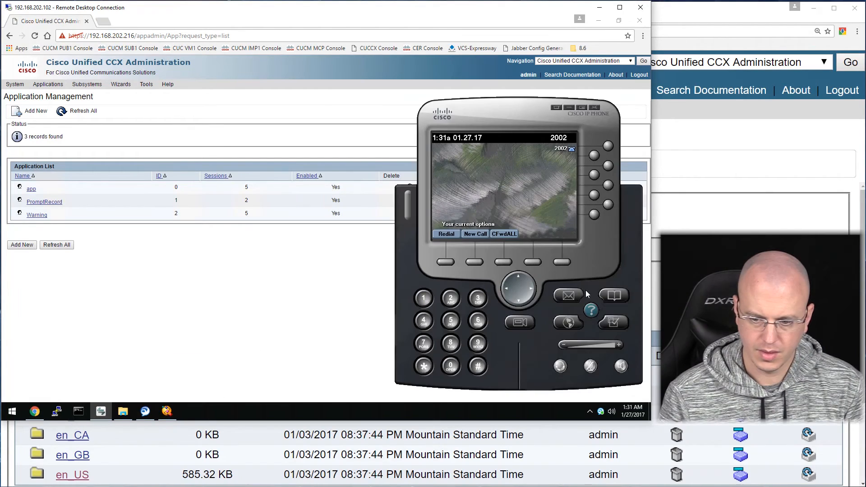
click(570, 322)
click(450, 174)
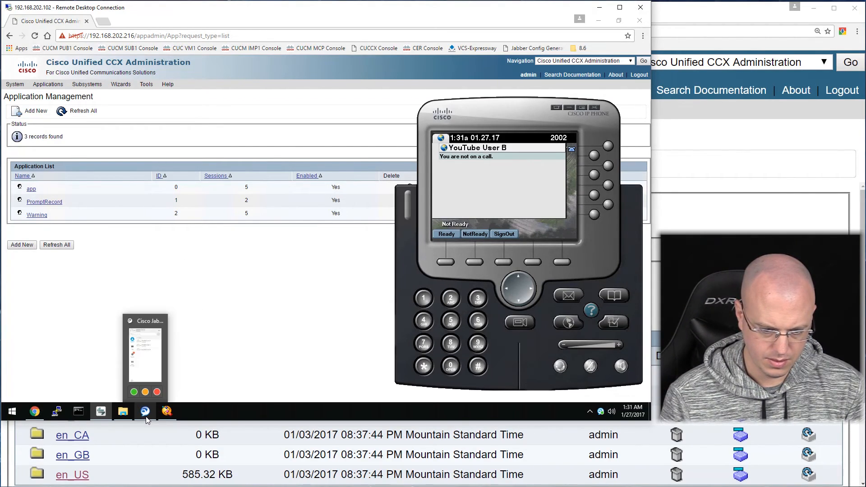
click(166, 411)
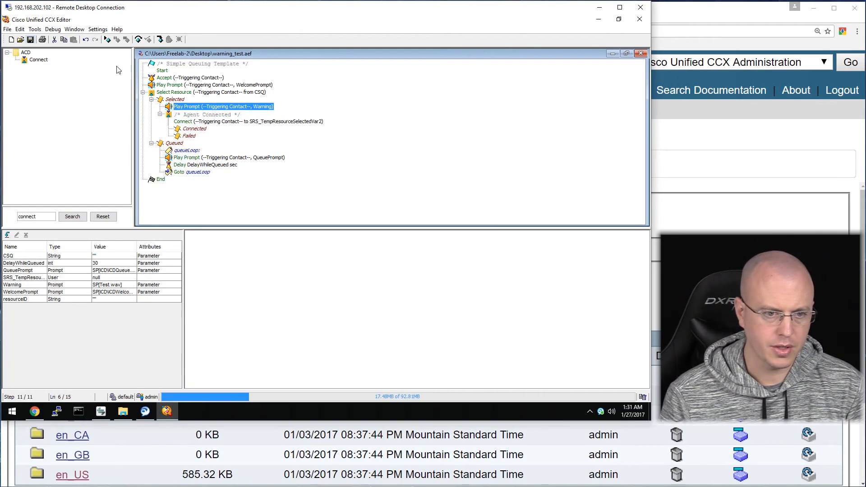
Start a reactive debug session of warning_test.aef with a 30-second wait time.
click(53, 30)
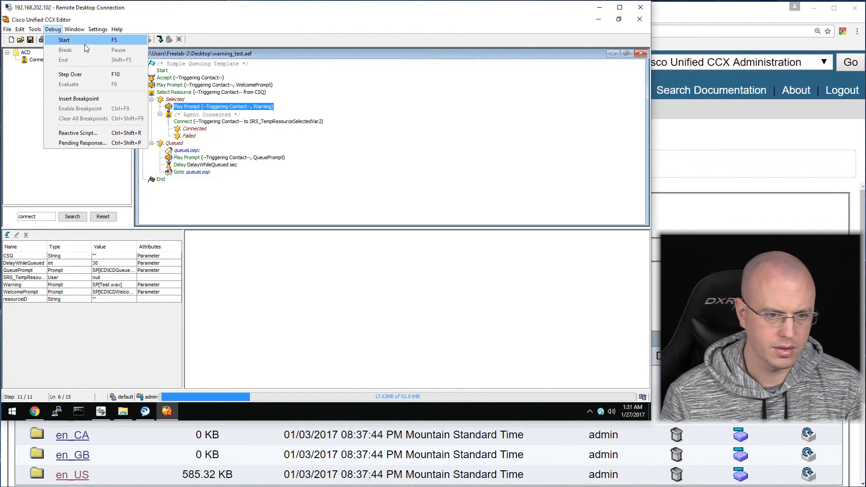
click(104, 134)
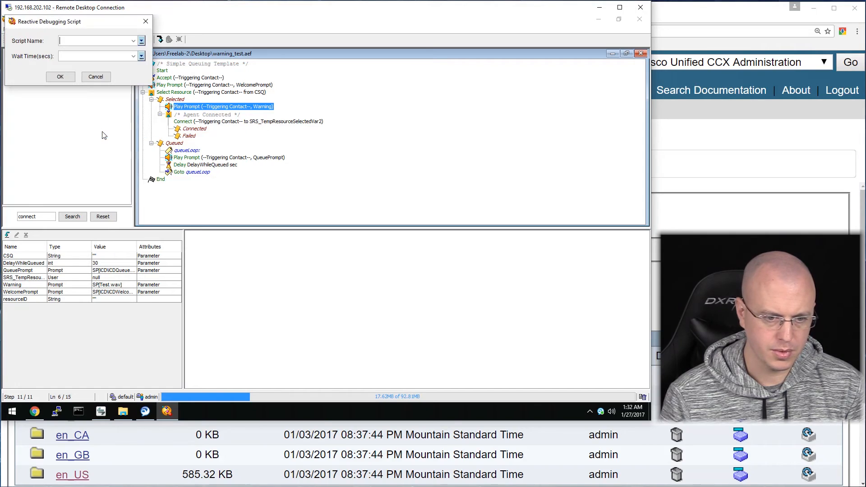
click(134, 41)
click(122, 67)
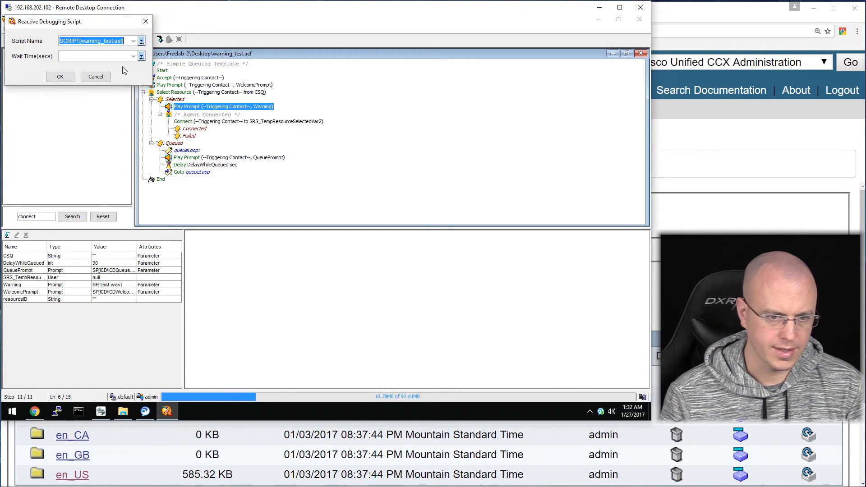
click(133, 56)
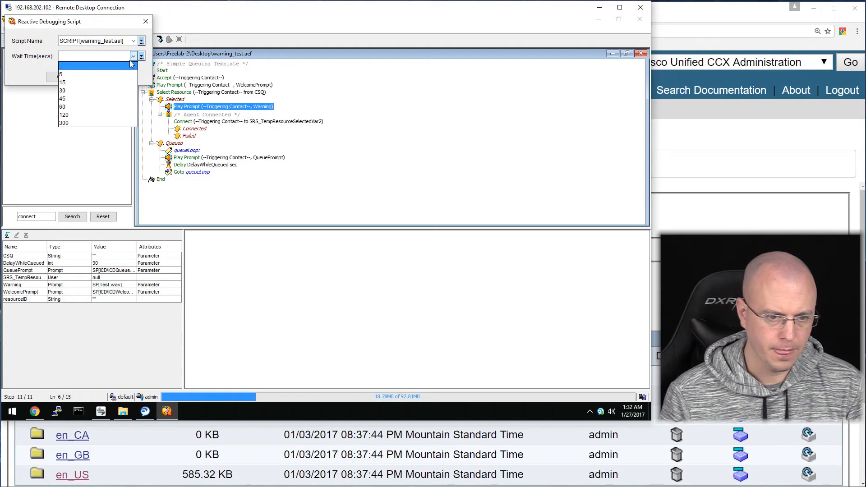
click(116, 91)
click(63, 78)
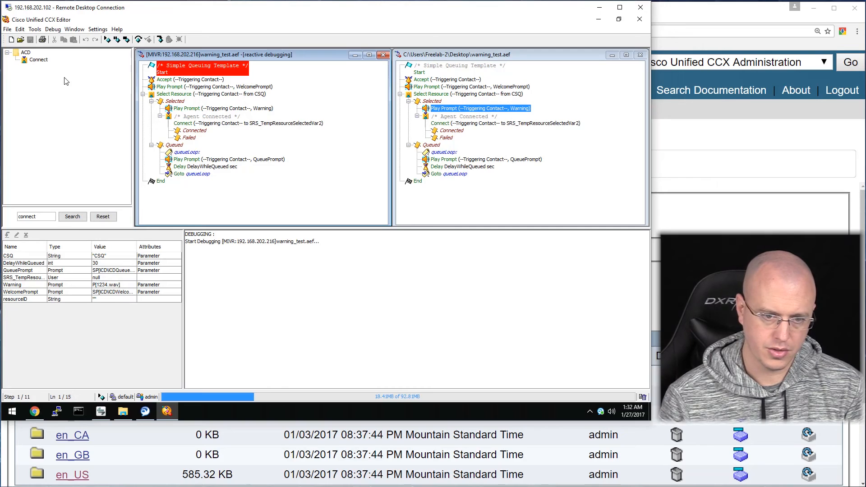
Step the call through Accept, the welcome prompt and Select Resource into the queue loop.
click(138, 40)
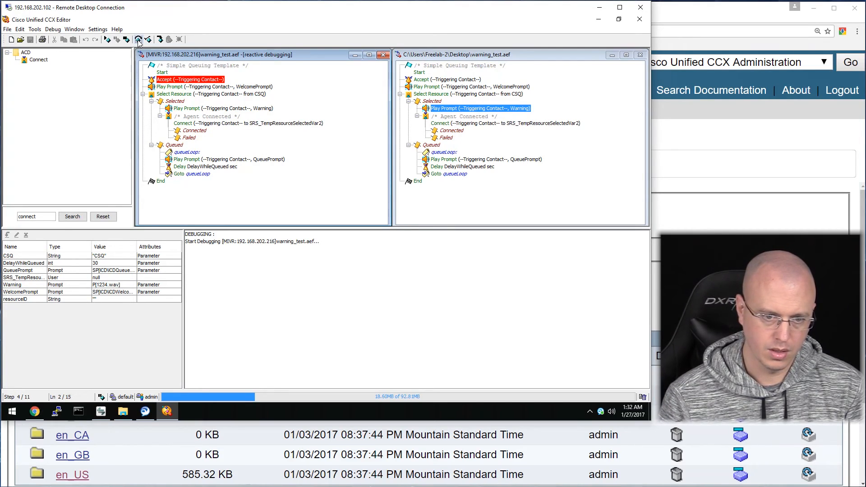
click(138, 39)
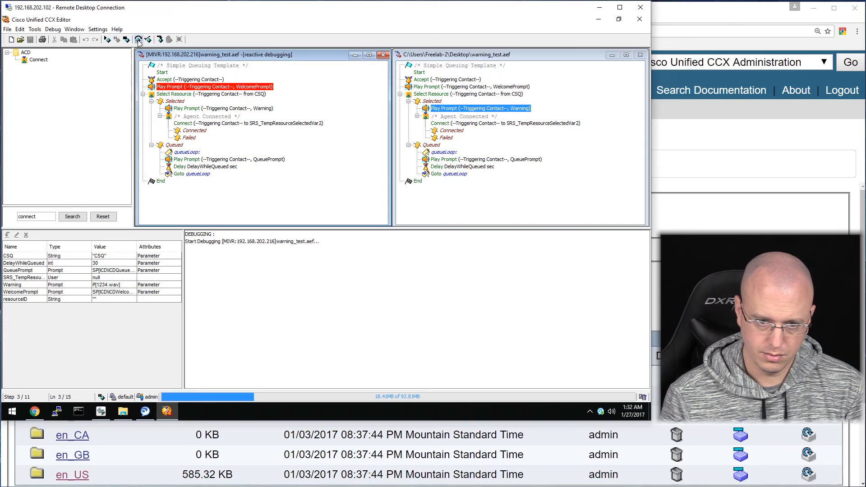
click(138, 41)
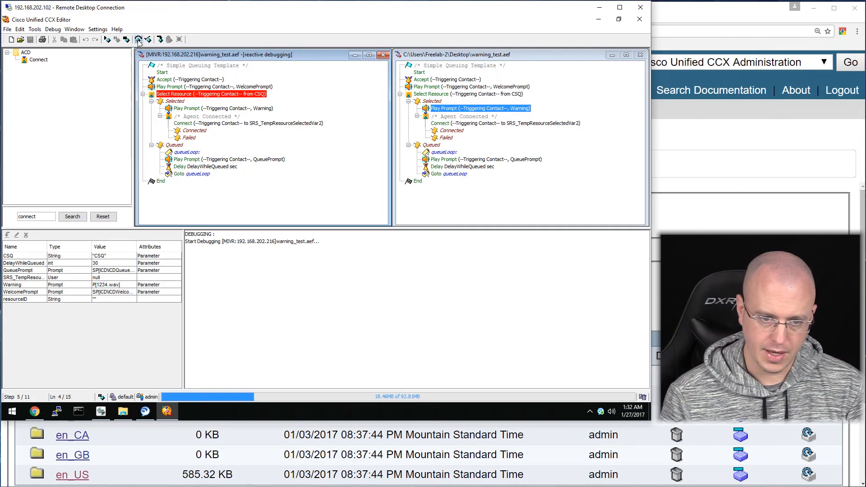
click(139, 40)
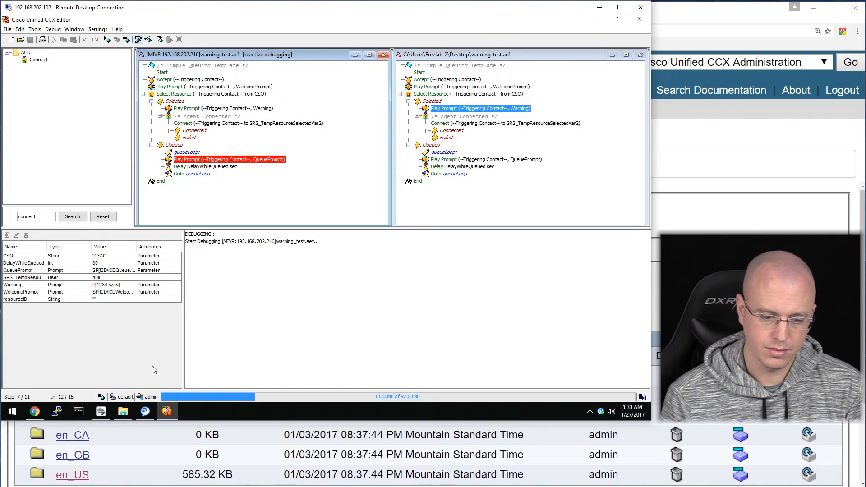
Set the agent to Ready on IP Communicator, then step the call back to Select Resource.
click(104, 412)
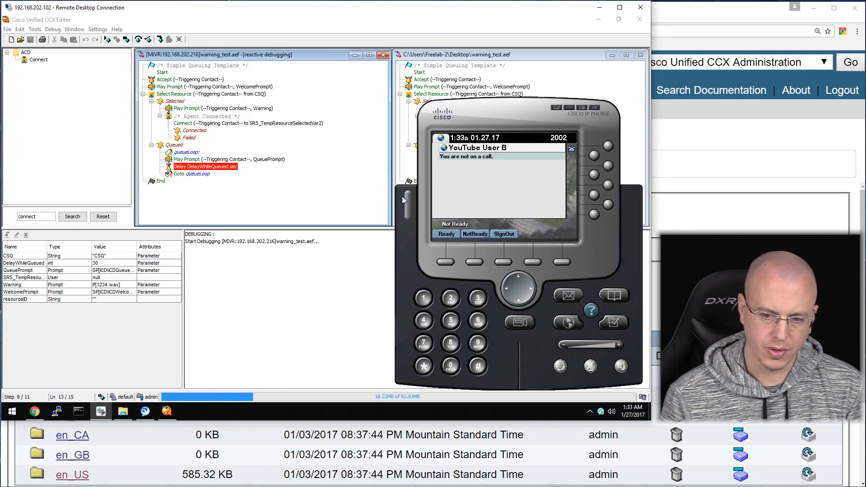
click(446, 234)
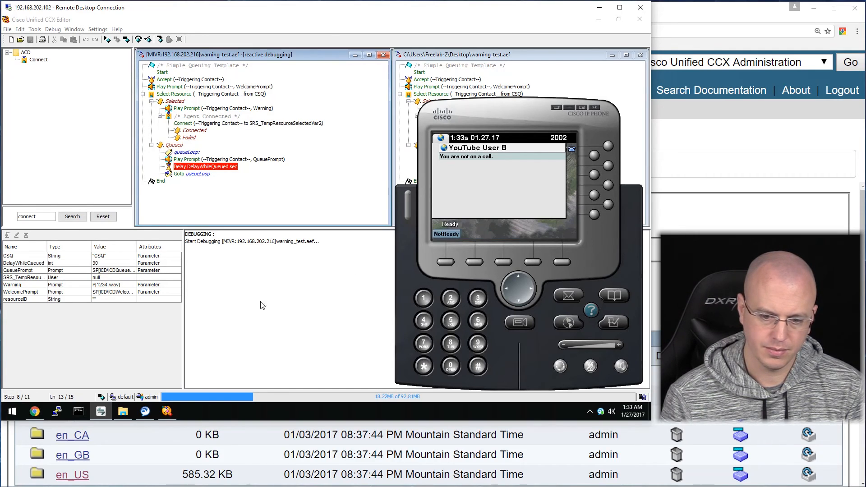
click(139, 40)
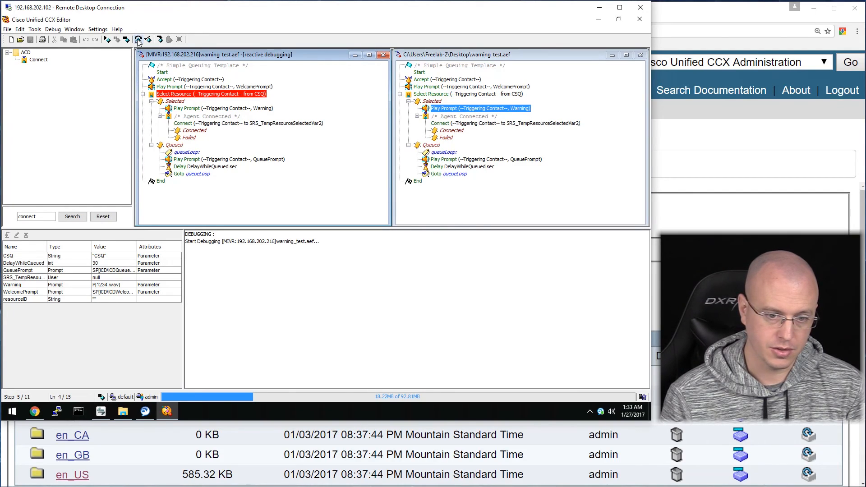
Step past the Warning prompt to Connect so the agent phone rings with a call from 5005.
click(139, 39)
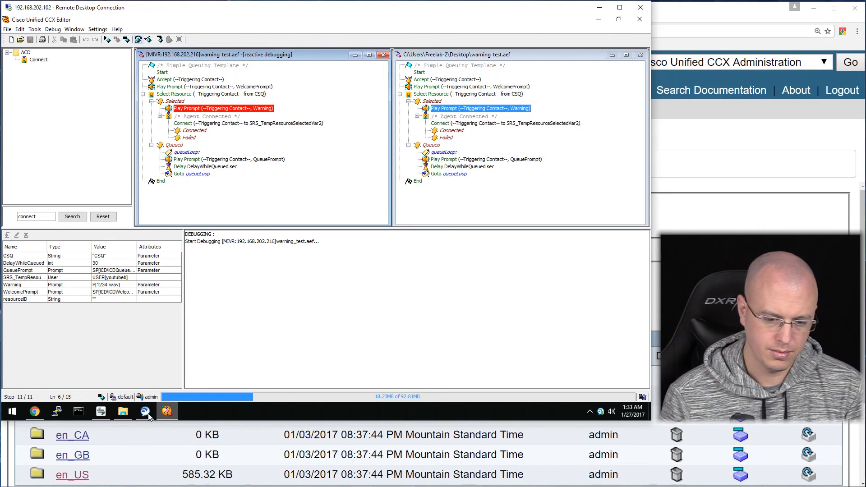
click(100, 411)
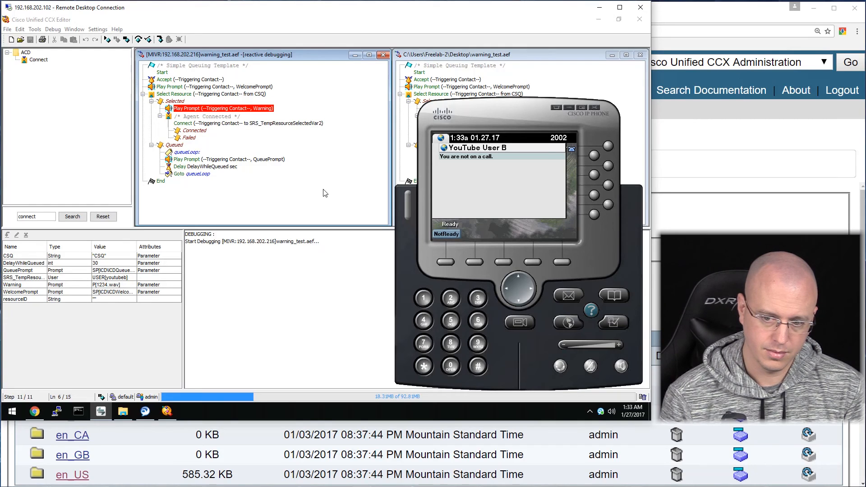
key(F10)
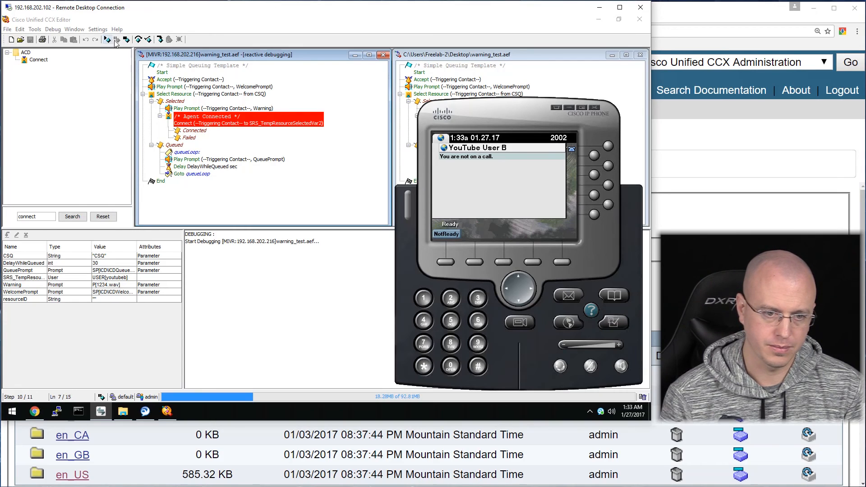
click(138, 40)
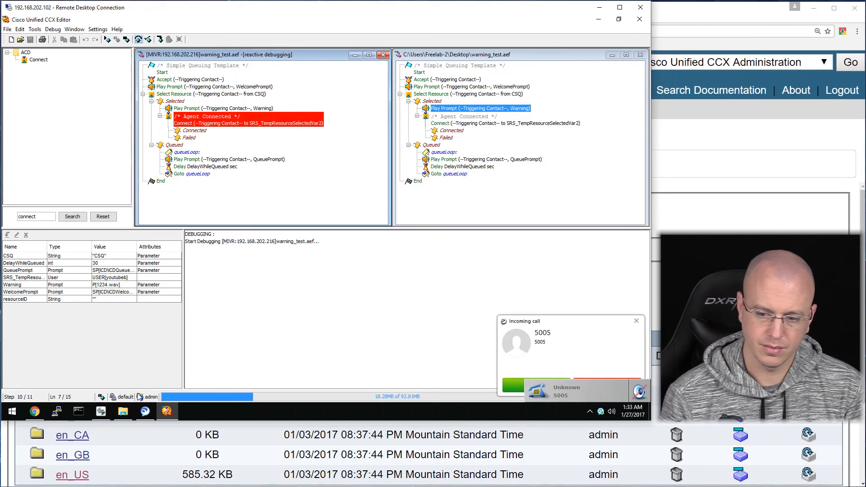
Answer and hang up the call from 5005 on the agent phone, then step the script to End.
click(102, 412)
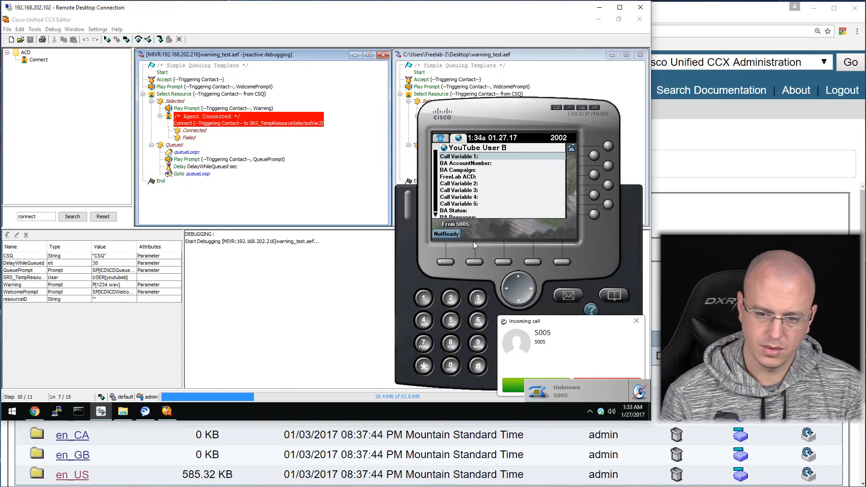
click(609, 148)
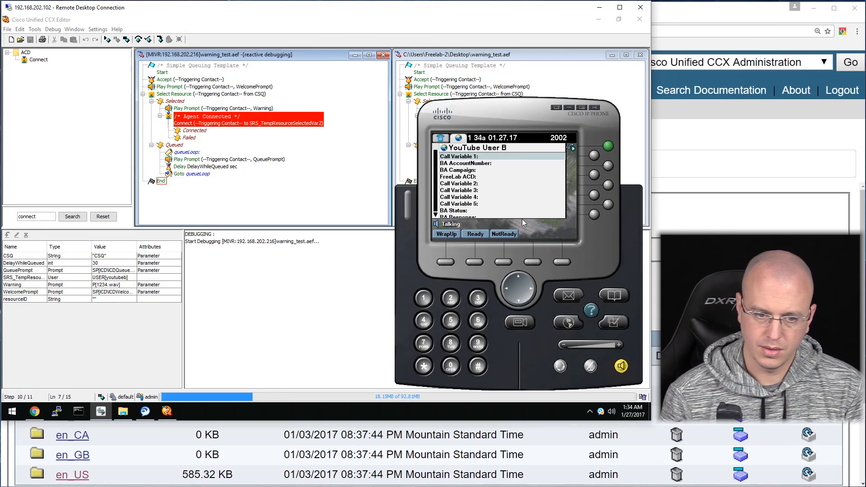
click(622, 366)
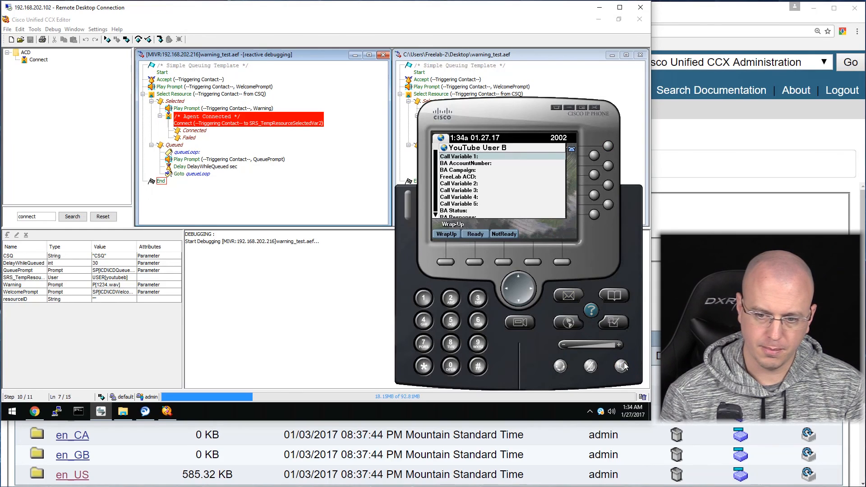
click(126, 40)
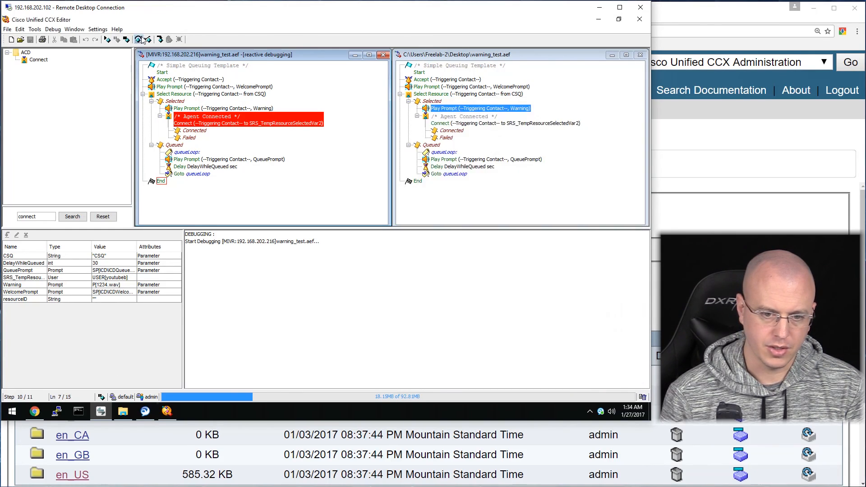